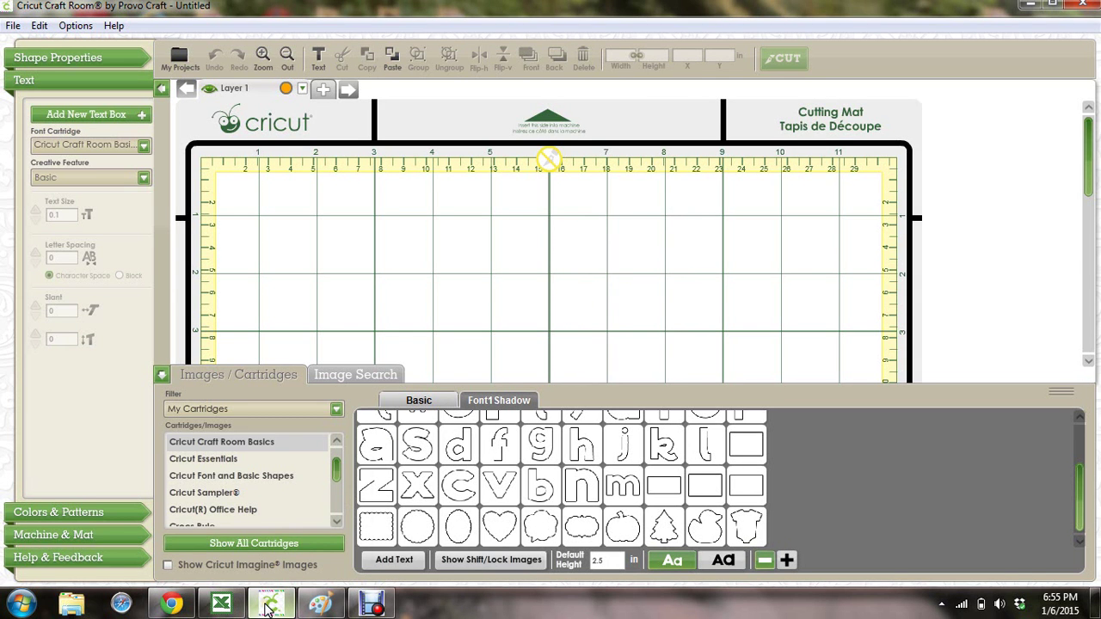
Add four 2.792 in orange circles to the mat and dismiss the Norton alert.
mouse_move(266, 609)
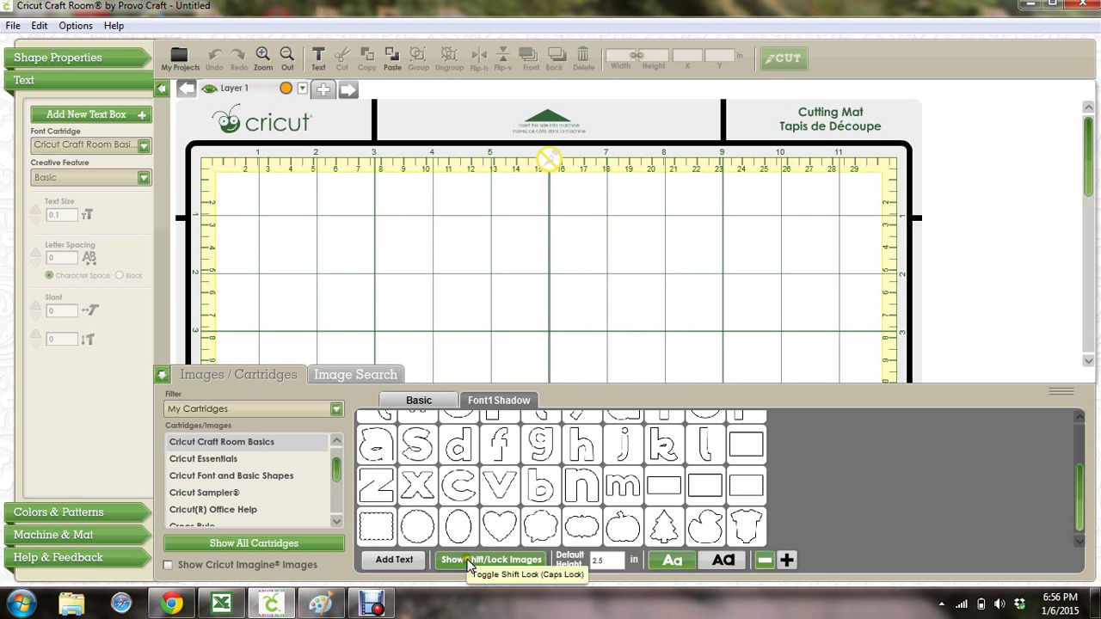
left_click(468, 562)
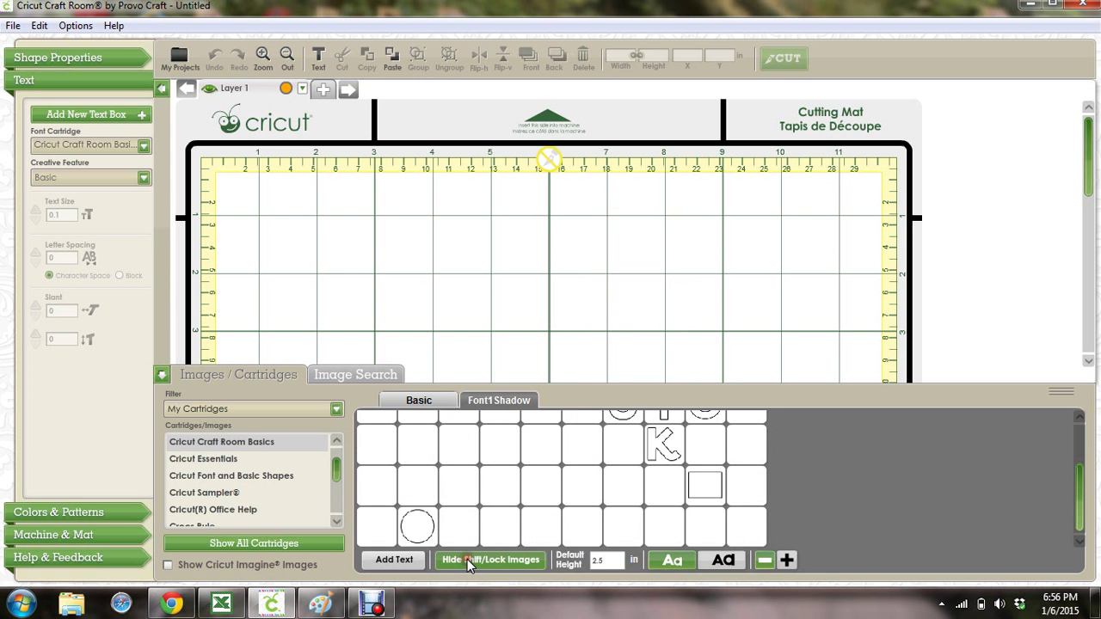
left_click(418, 530)
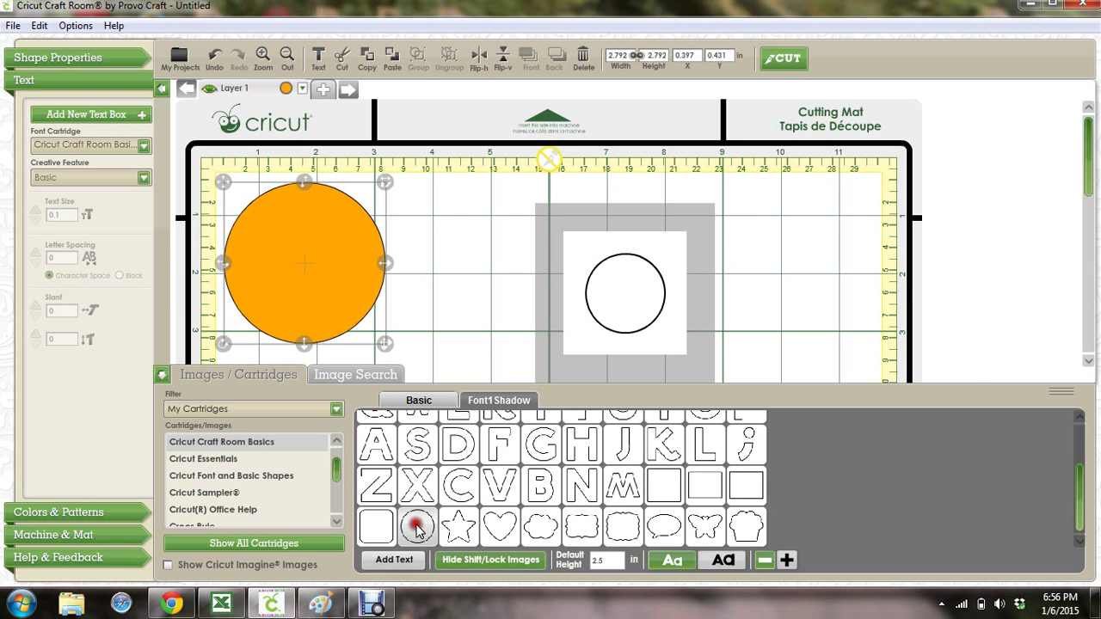
left_click(418, 529)
left_click(418, 530)
left_click(418, 530)
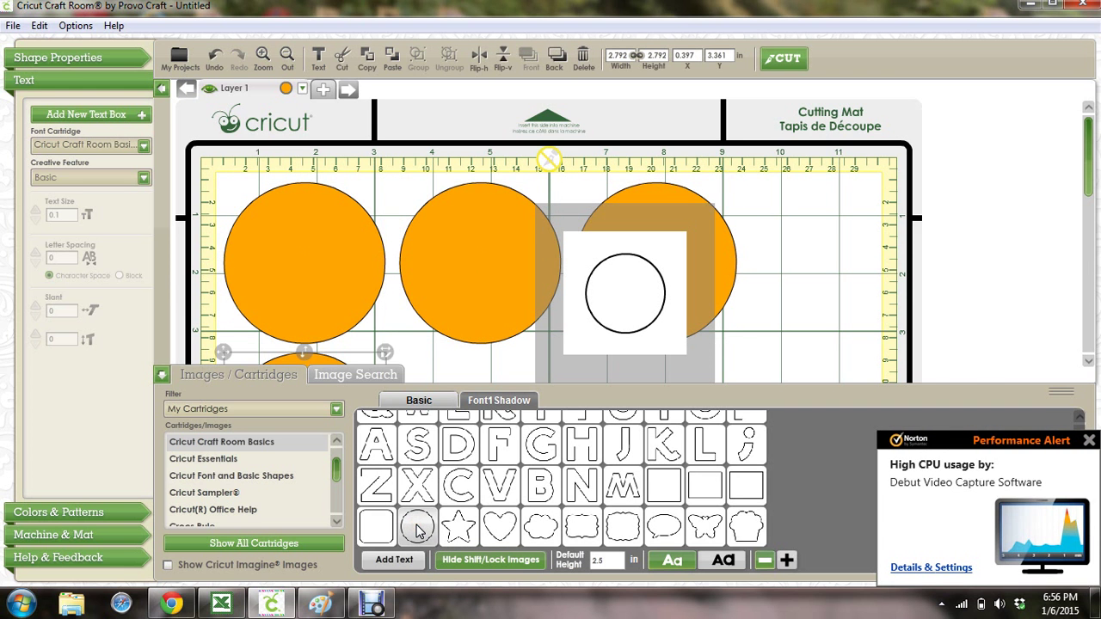
left_click(1088, 439)
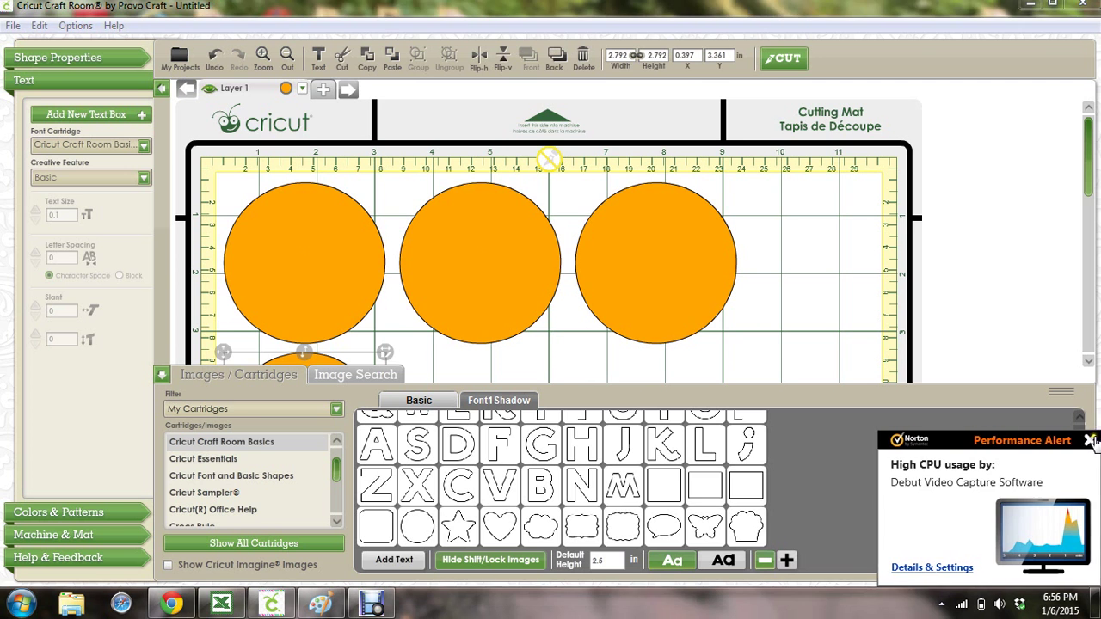
Move three circles to overlap along the mat's right edge.
left_click(159, 375)
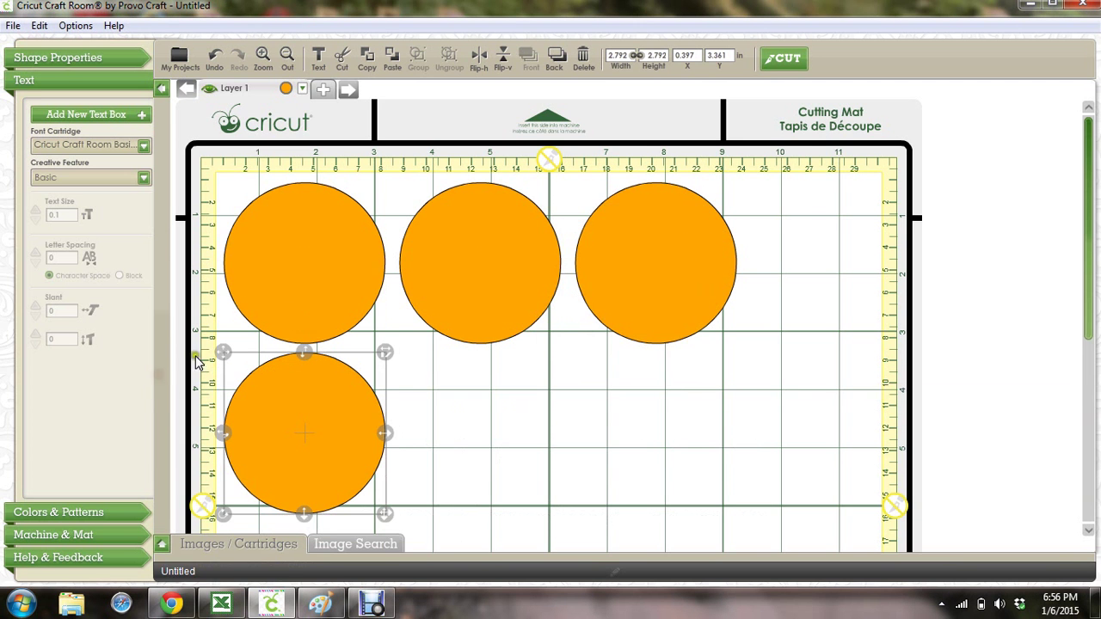
left_click_drag(464, 258, 865, 230)
left_click_drag(713, 272, 902, 386)
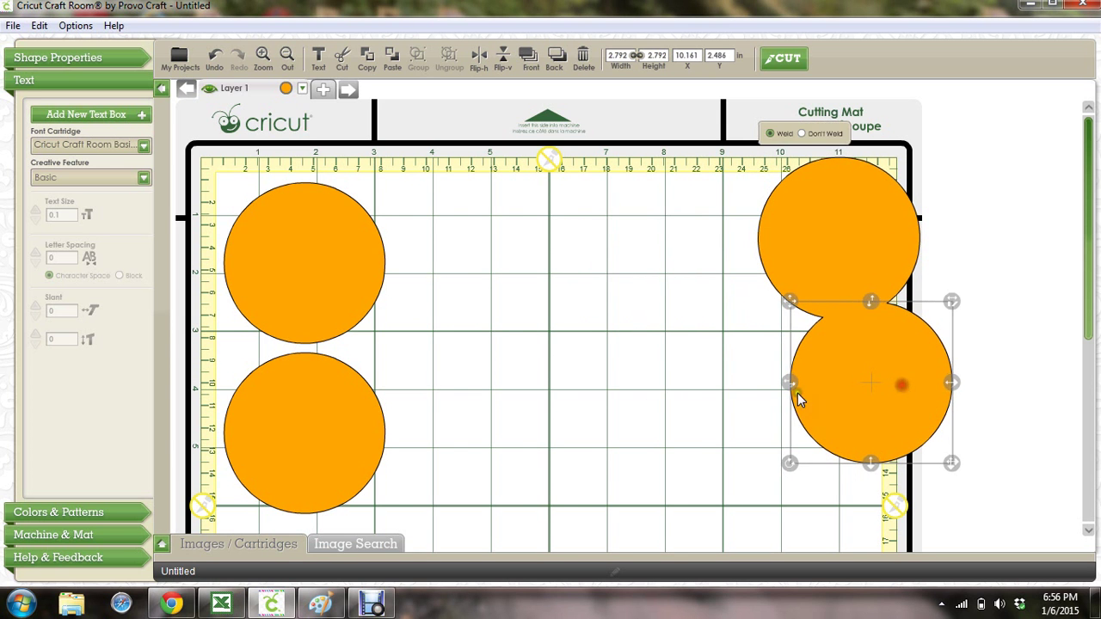
left_click(295, 415)
left_click_drag(450, 434, 1097, 461)
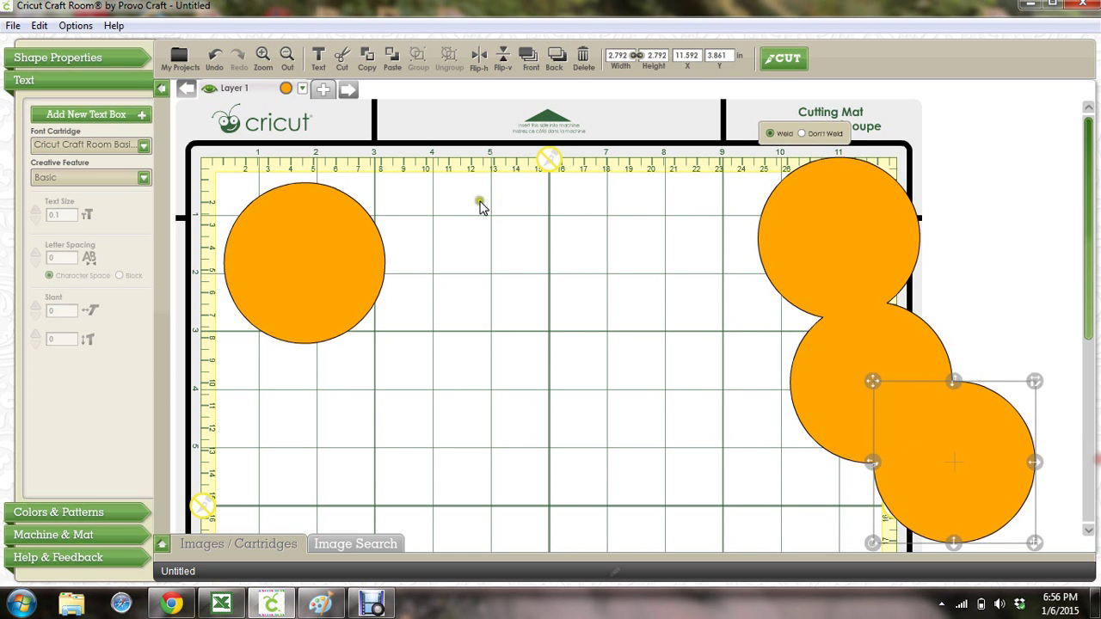
Shift the top-left circle slightly and enlarge it to 5.667 × 5.653 in.
left_click(322, 241)
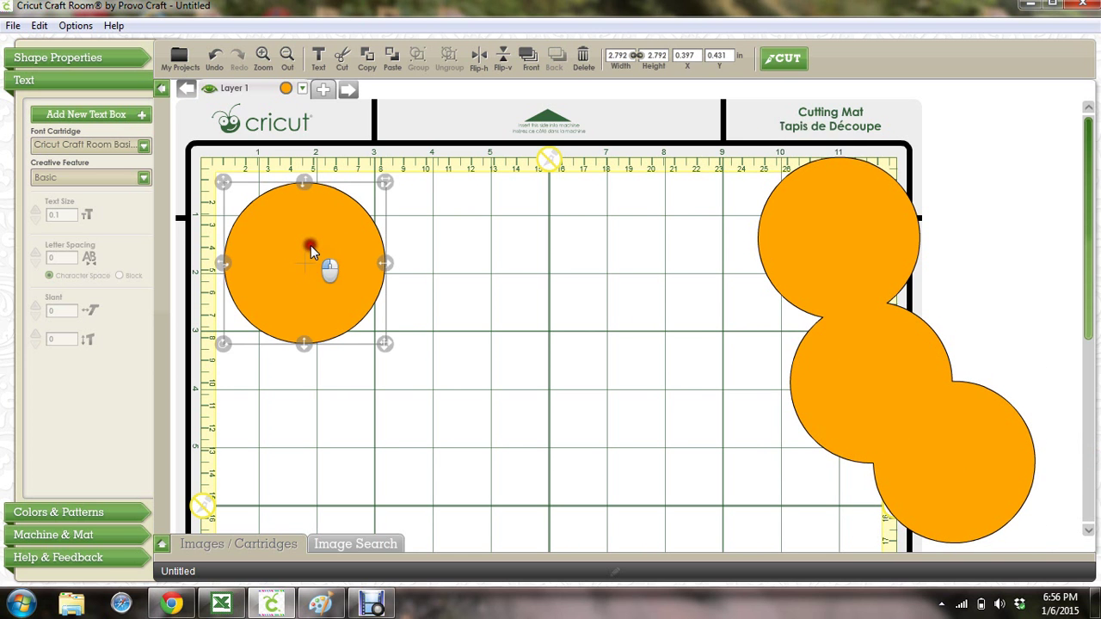
left_click_drag(311, 245, 296, 235)
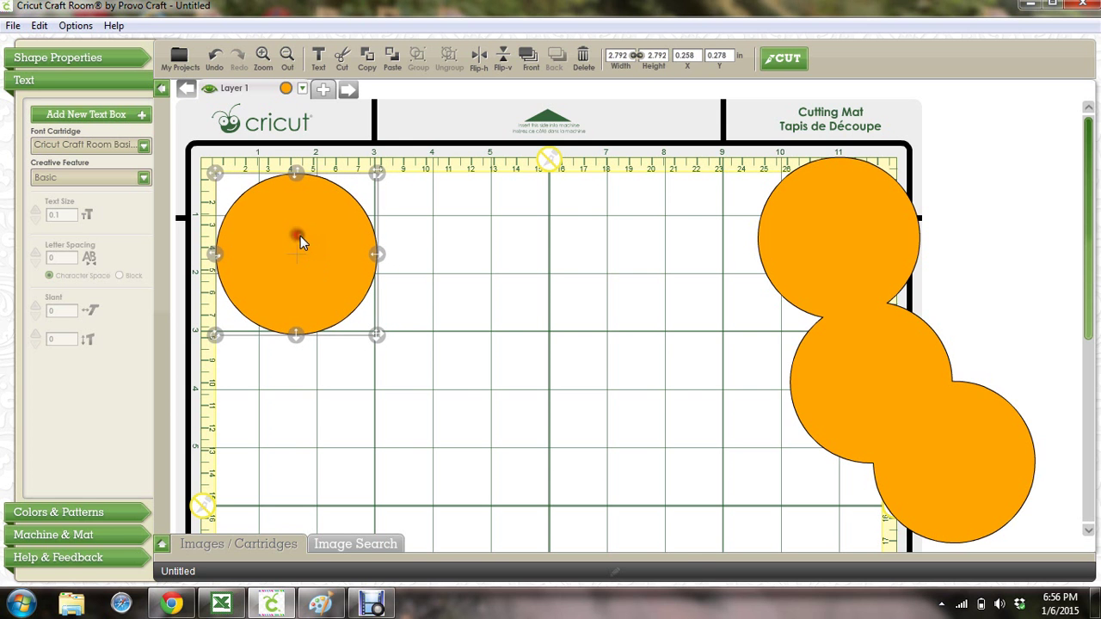
left_click_drag(376, 334, 650, 507)
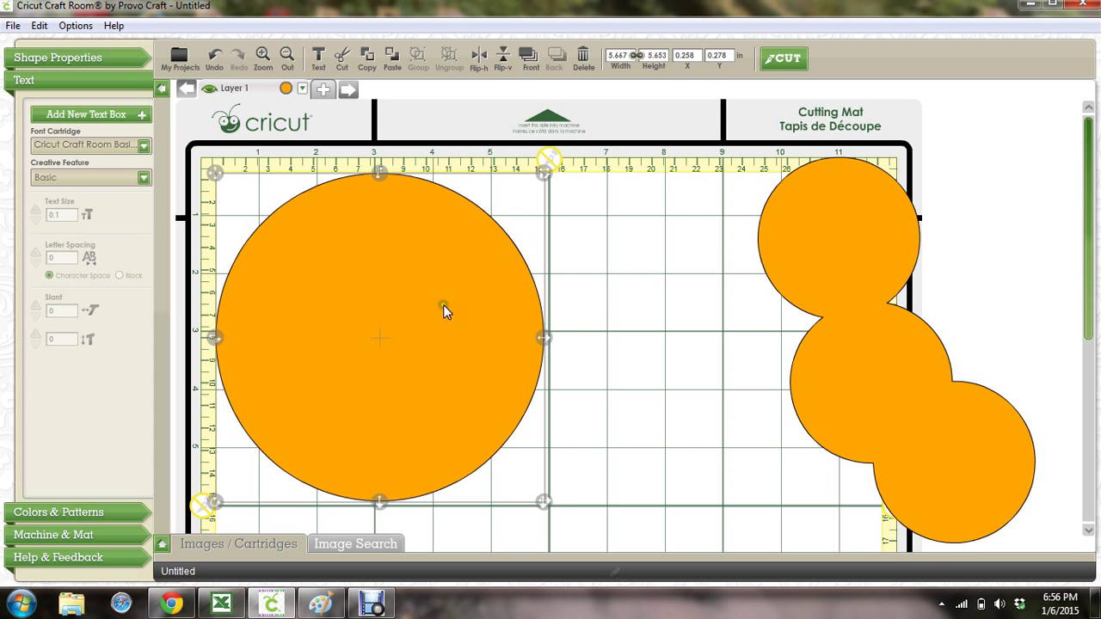
Drag a circle onto the large one and enlarge it, then undo the resulting merge.
left_click_drag(850, 215, 342, 252)
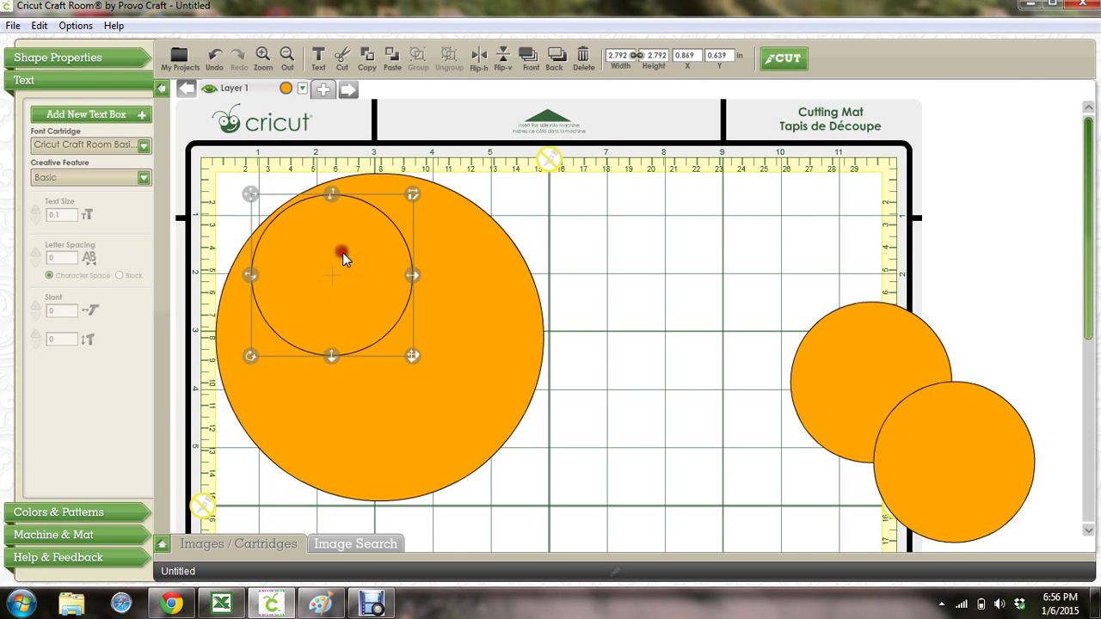
left_click_drag(414, 354, 551, 517)
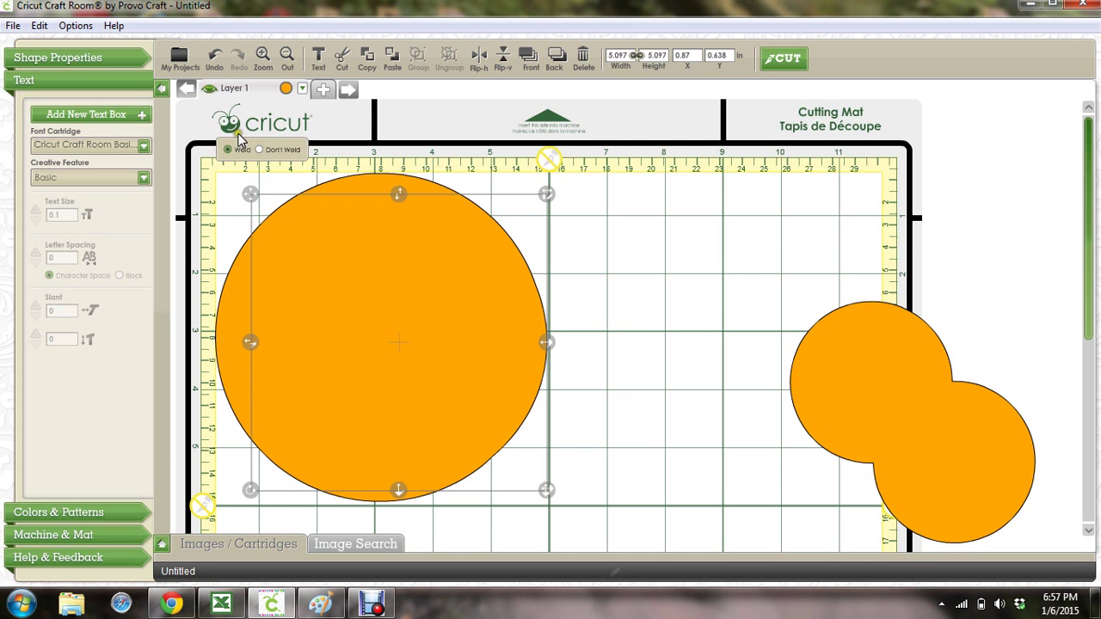
left_click(712, 273)
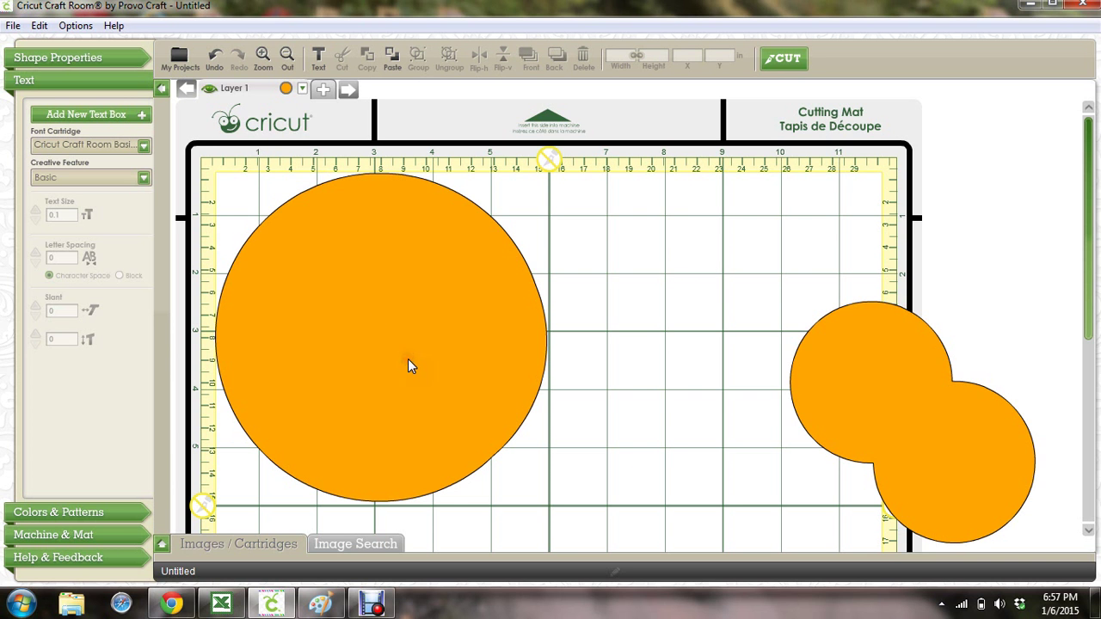
left_click(215, 58)
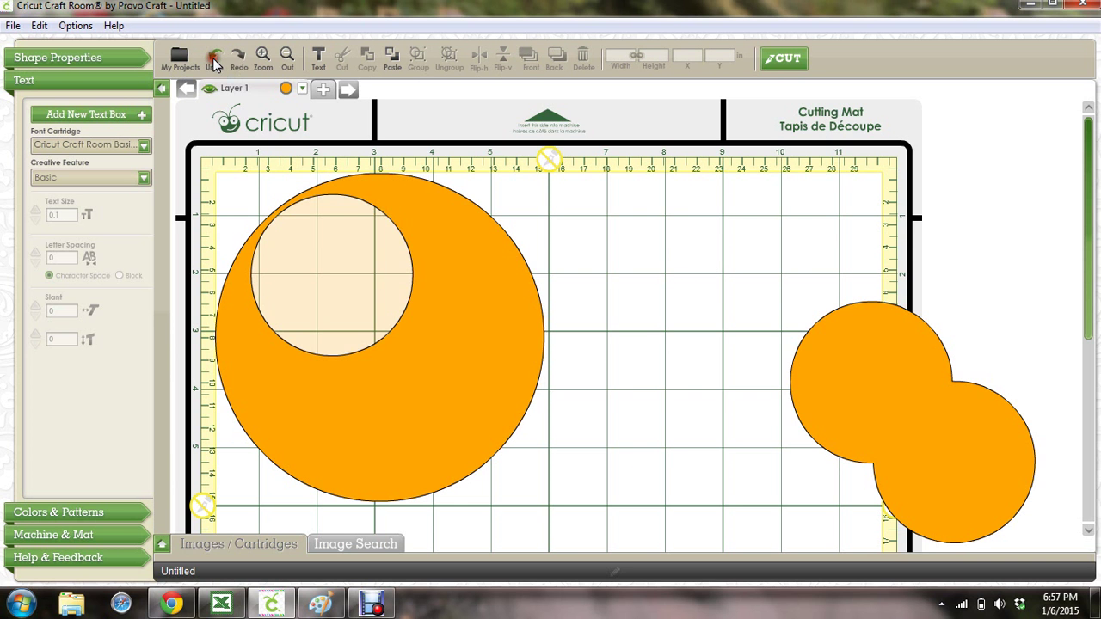
Resize the circle to 5.375 × 5.361 in and centre it at X 0.414, Y 0.403 in.
mouse_move(324, 241)
left_mouse_down()
mouse_move(350, 268)
mouse_move(335, 246)
left_mouse_up()
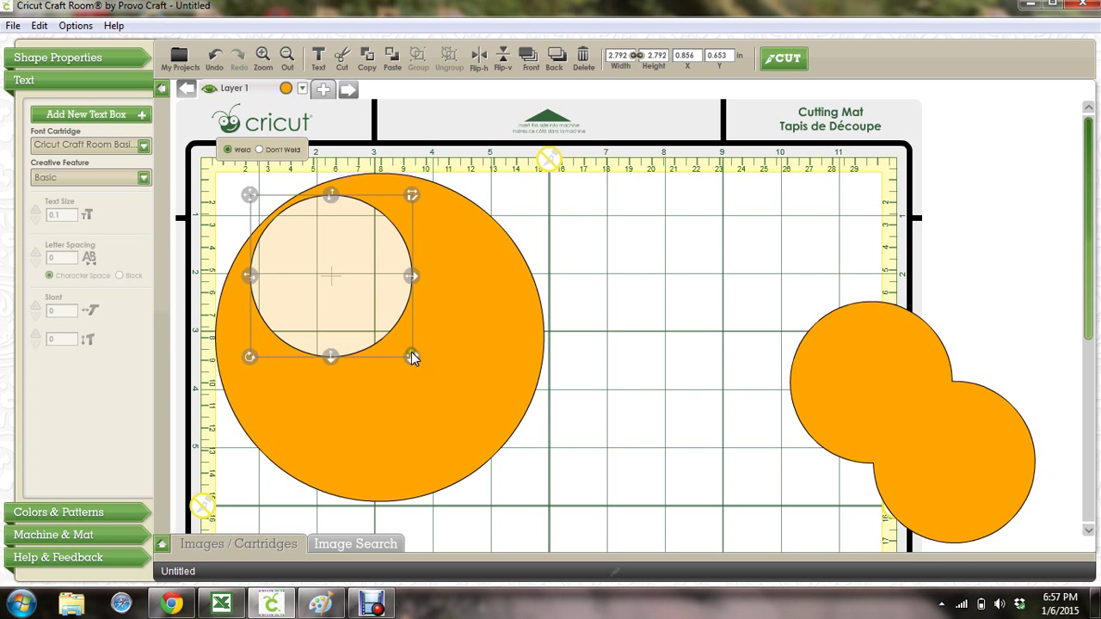
left_click_drag(411, 356, 534, 479)
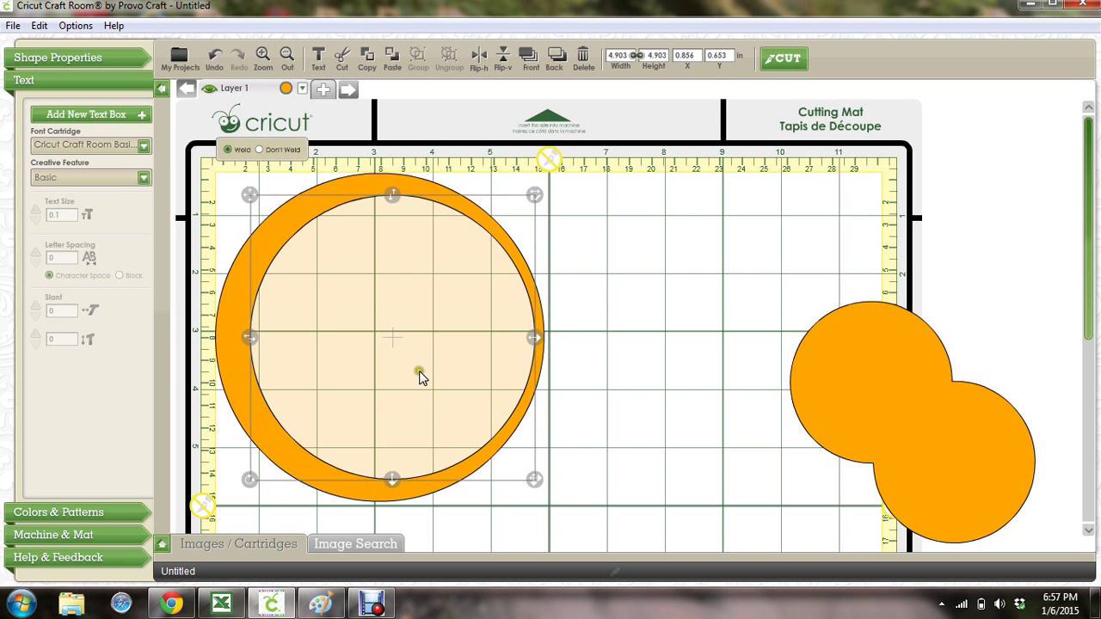
left_click_drag(387, 336, 369, 327)
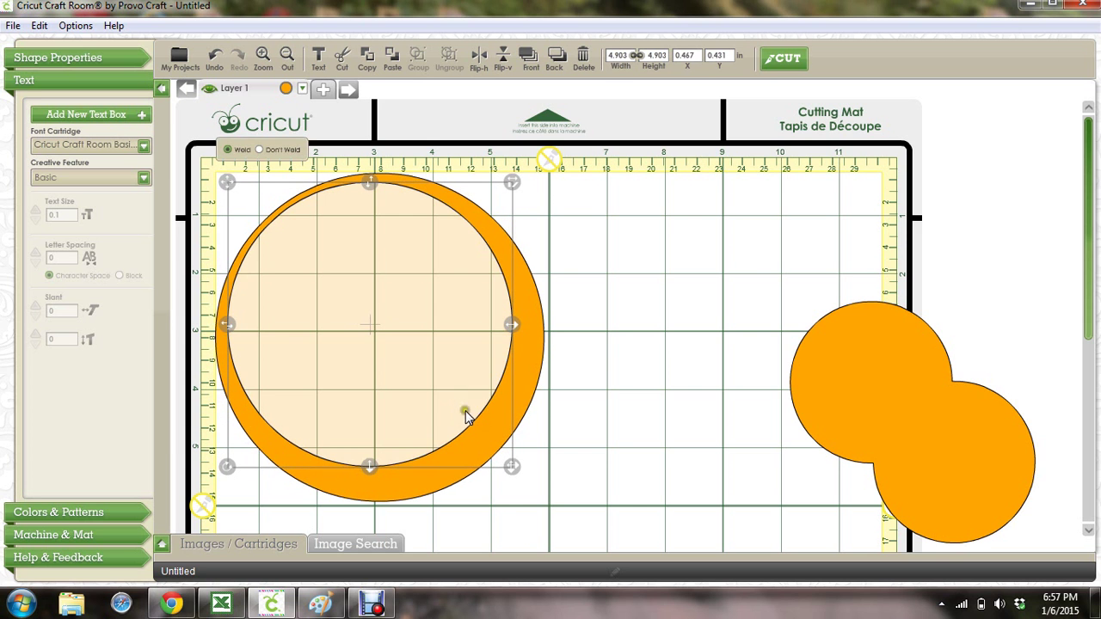
left_click_drag(511, 466, 538, 491)
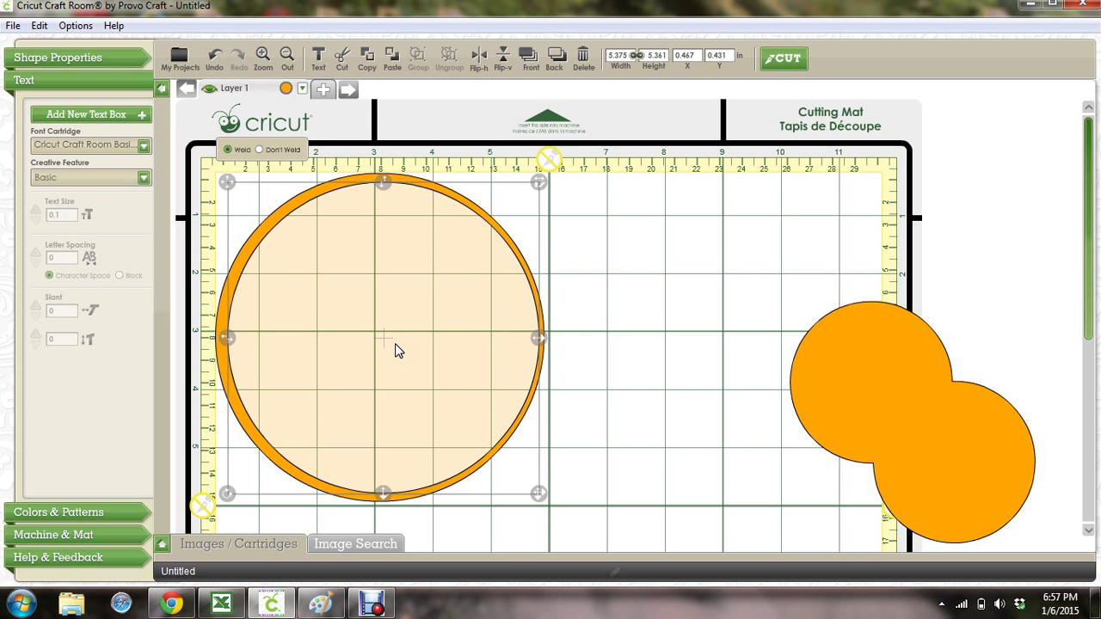
key("Up")
key("Up")
key("Up")
key("Left")
key("Left")
key("Left")
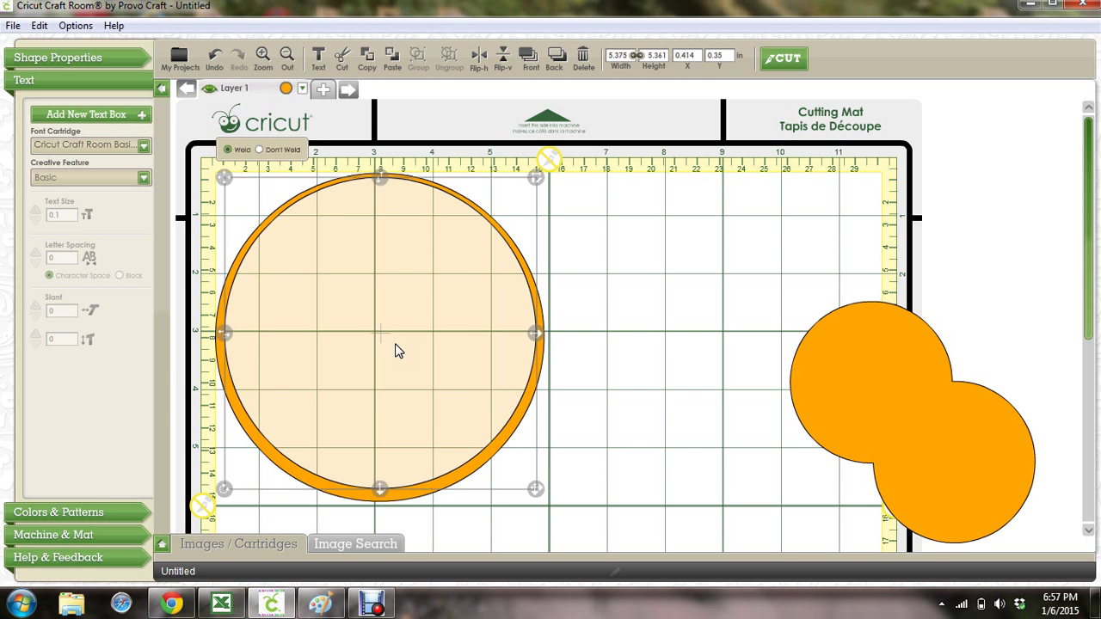
key("Down")
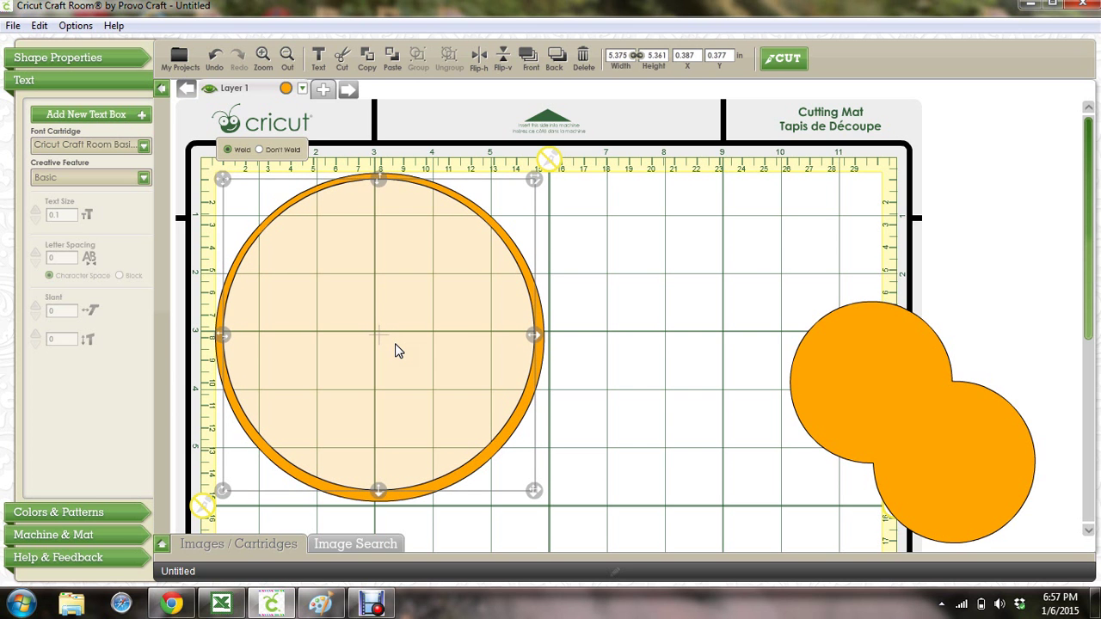
key("Down")
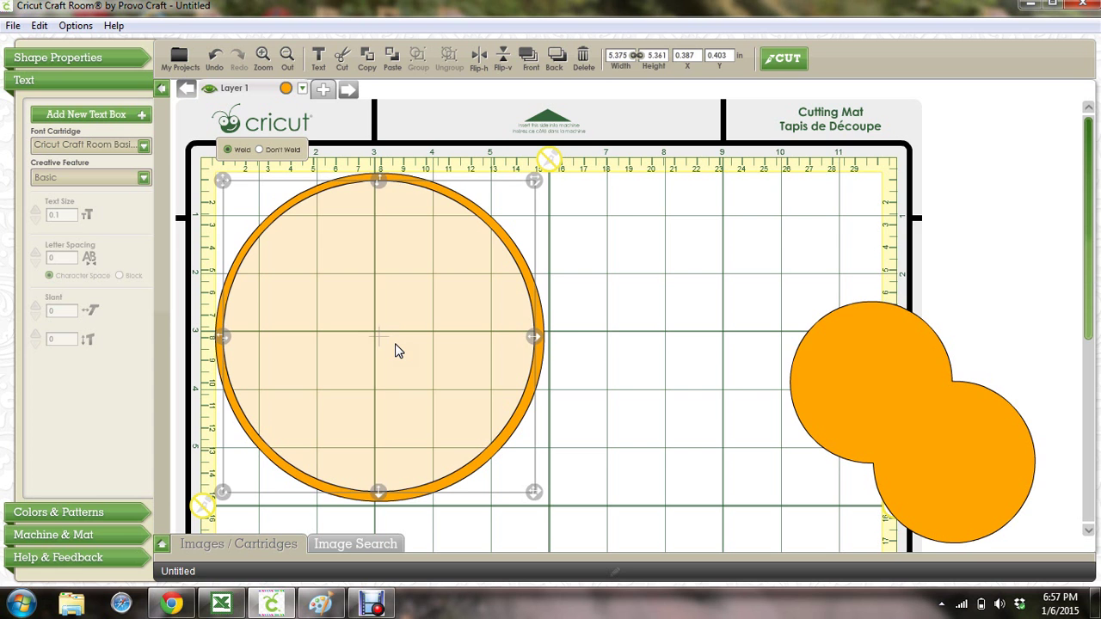
key("Right")
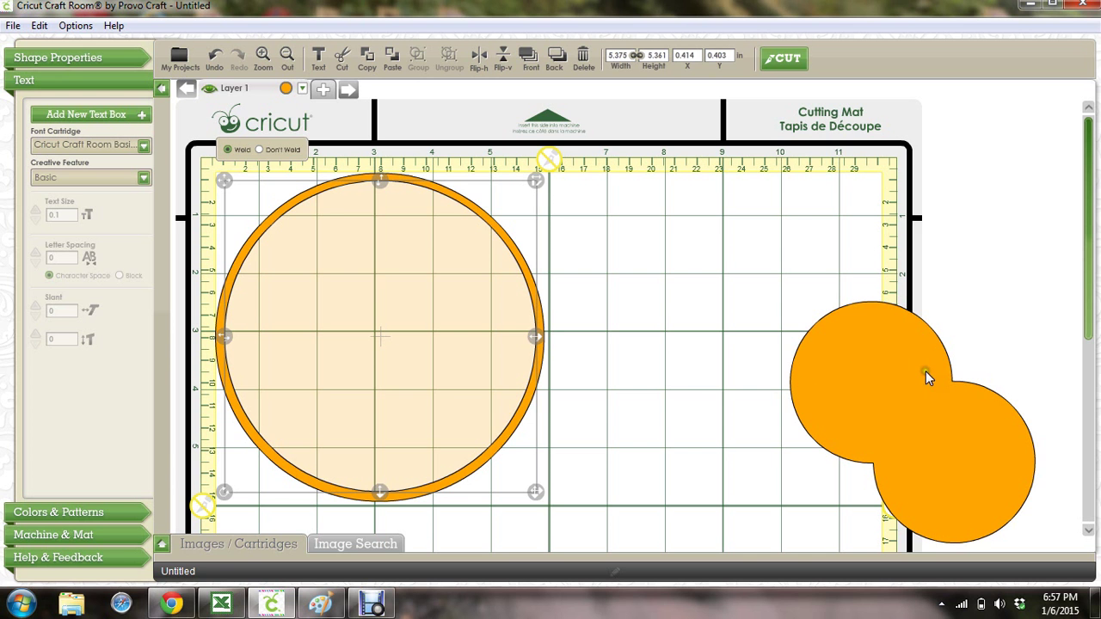
Move a circle from the right pair into the ring and enlarge it.
left_click_drag(855, 356, 322, 254)
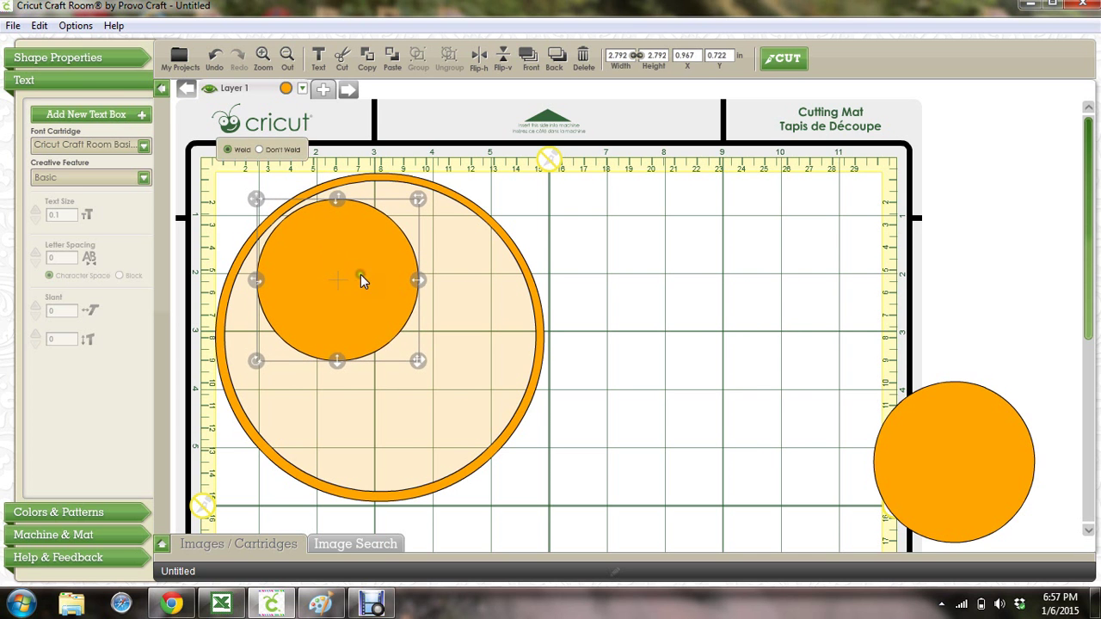
left_click_drag(413, 360, 531, 475)
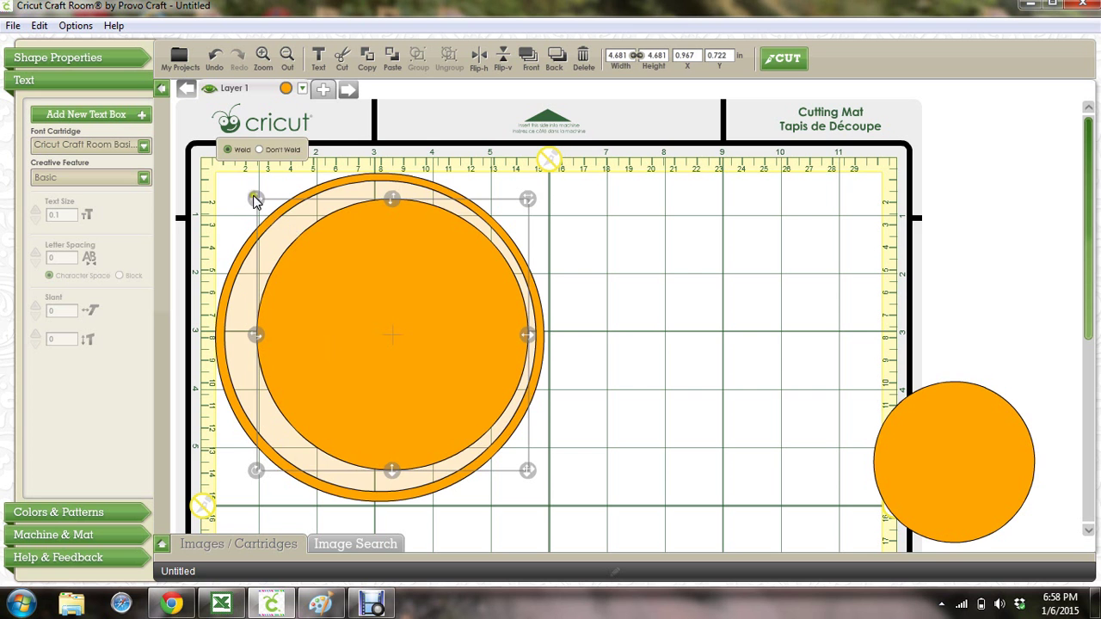
left_click_drag(255, 198, 239, 193)
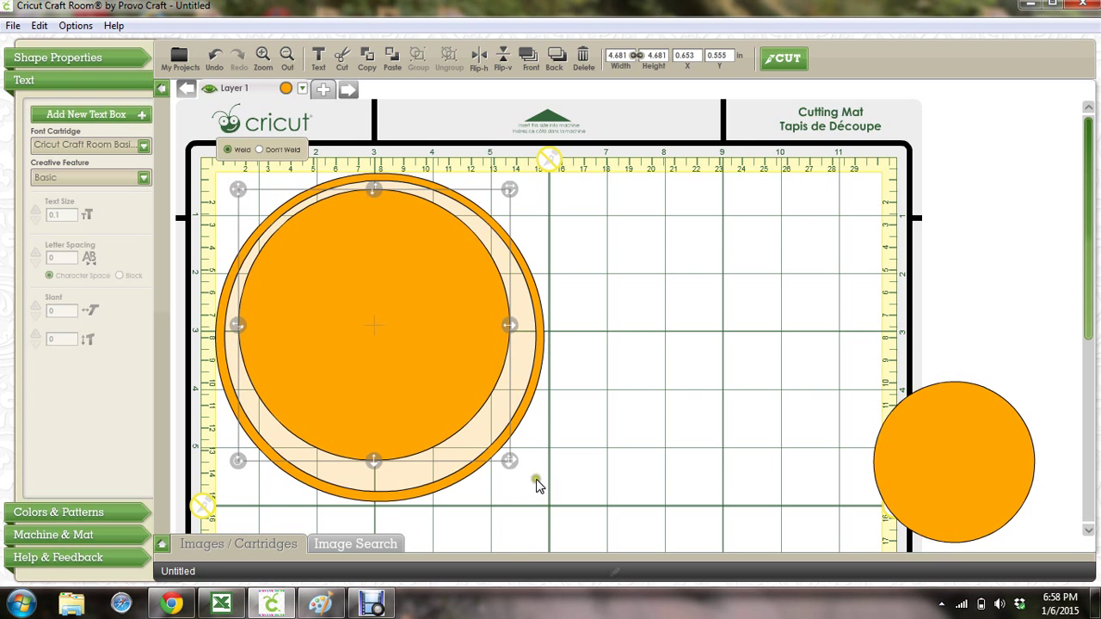
left_click_drag(509, 460, 532, 483)
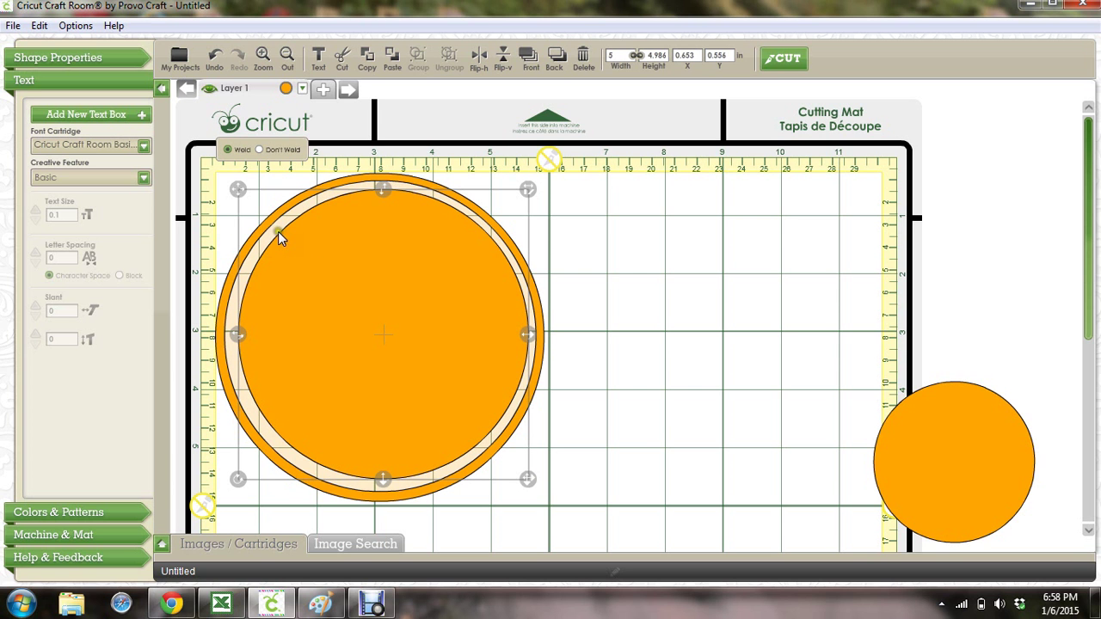
Fine-tune the inner circle to 5.125 × 5.125 in at X 0.533, Y 0.524 in.
left_click_drag(239, 190, 234, 187)
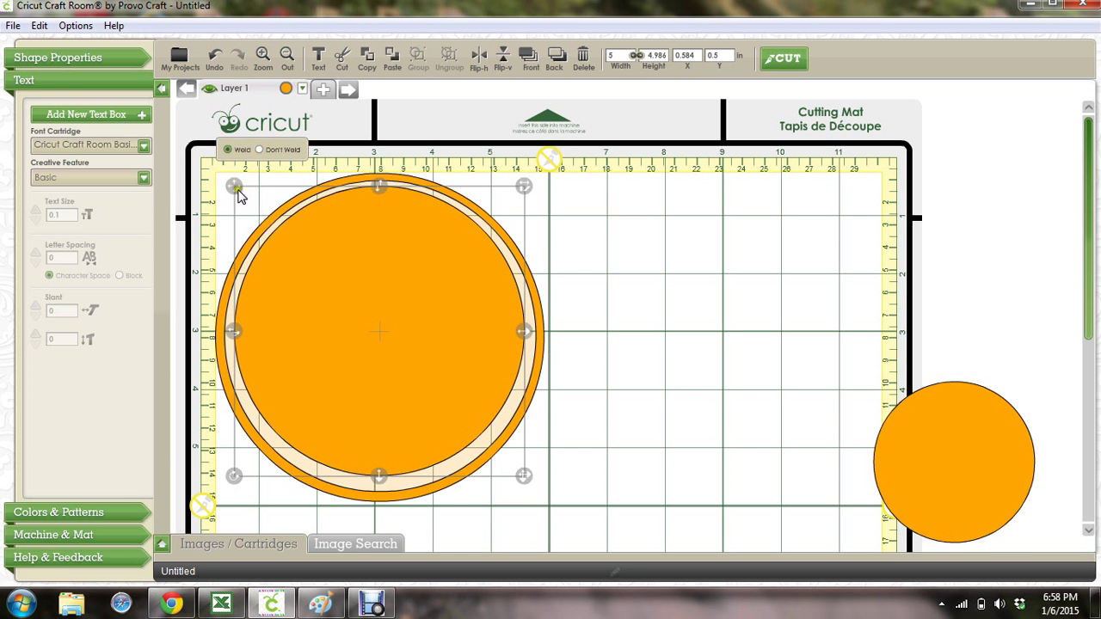
key("Down")
key("Down")
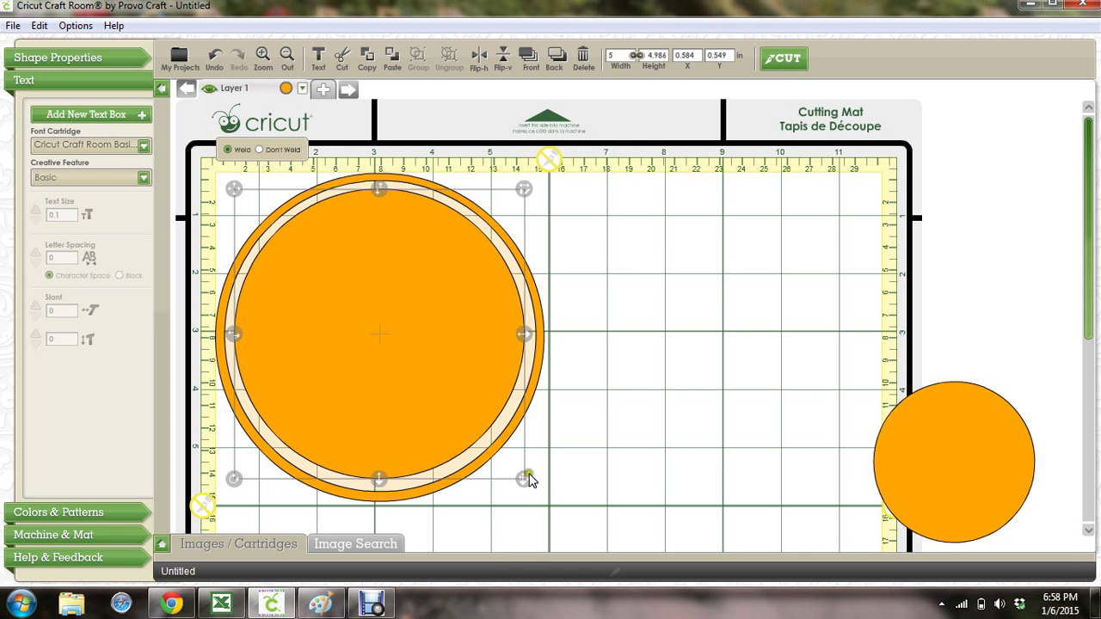
left_click_drag(524, 478, 532, 487)
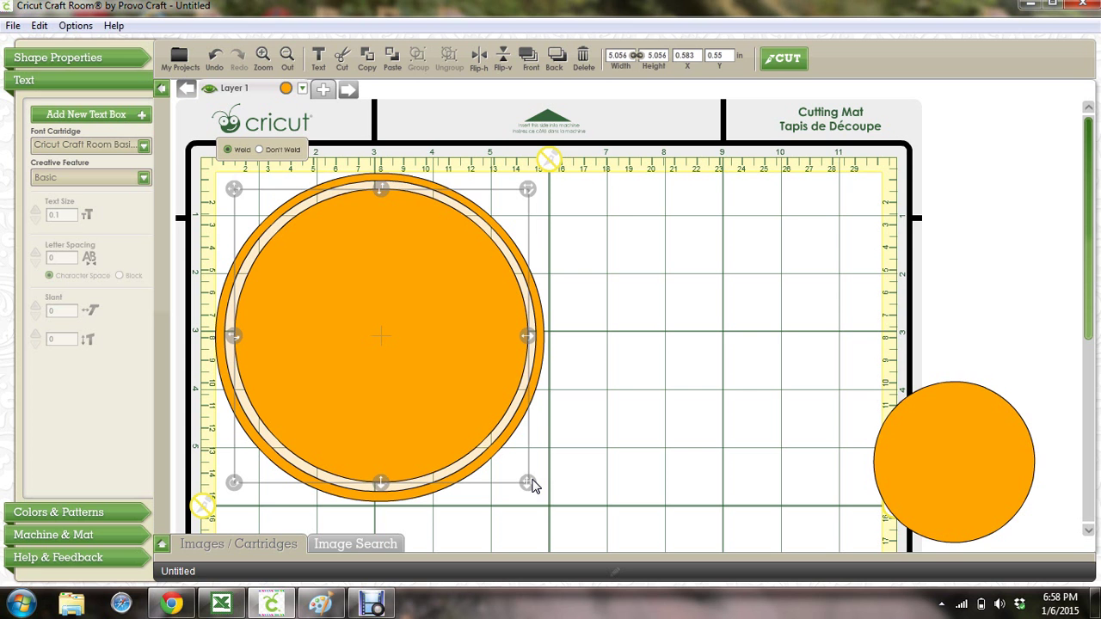
key("Up")
key("Left")
key("Left")
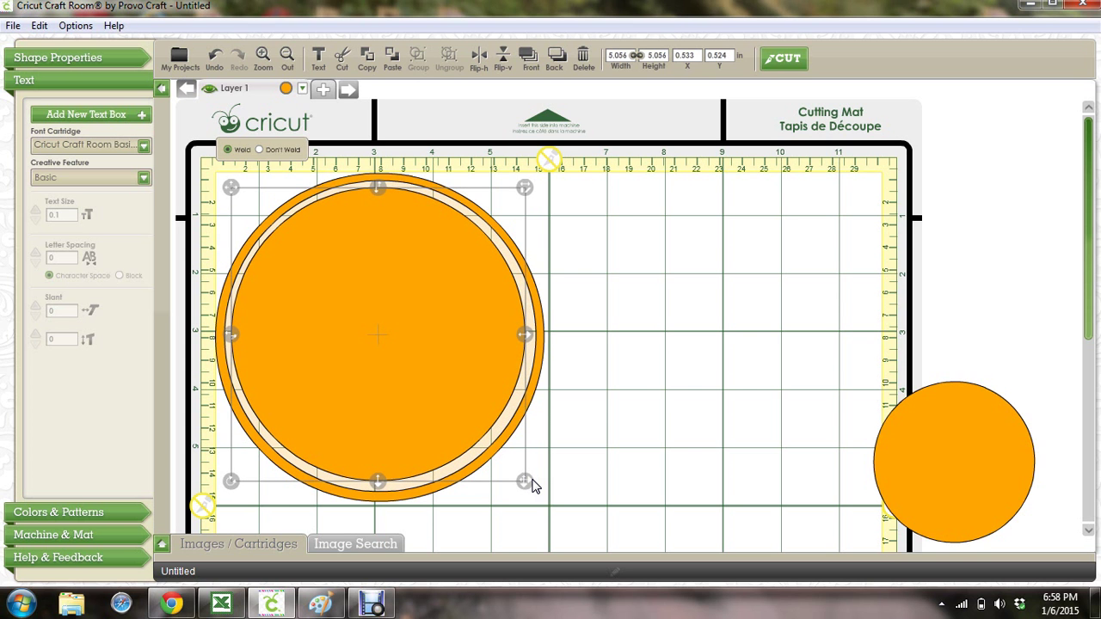
left_click_drag(528, 484, 532, 492)
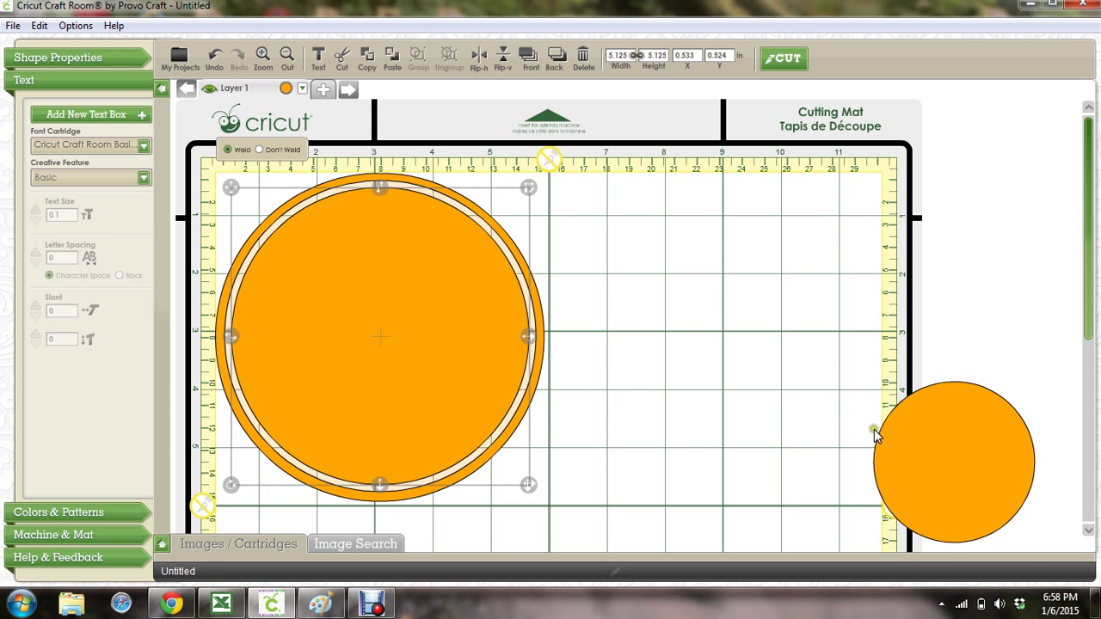
Centre the 2.792 in circle in the big disc at X 1.689, Y 1.583 in.
left_click_drag(955, 448, 372, 311)
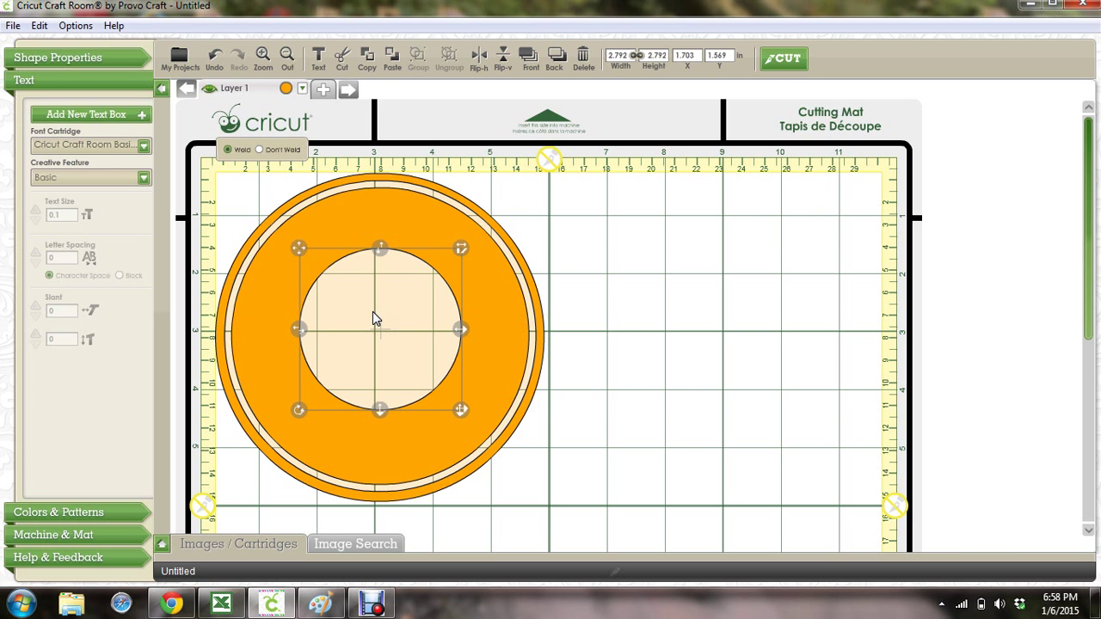
key("Down")
key("Left")
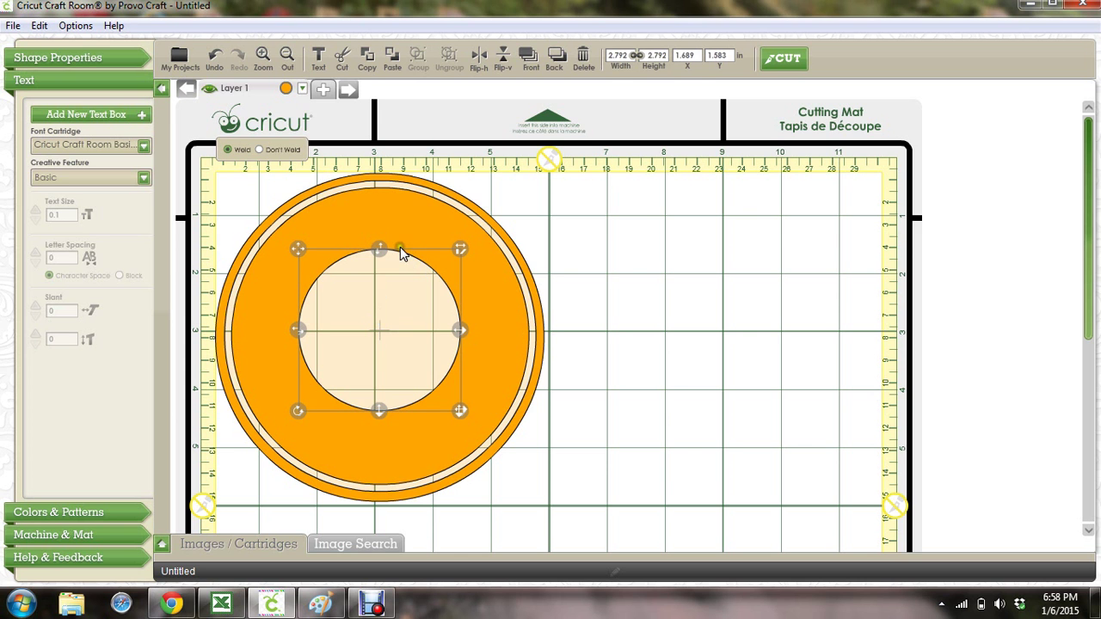
left_click(676, 376)
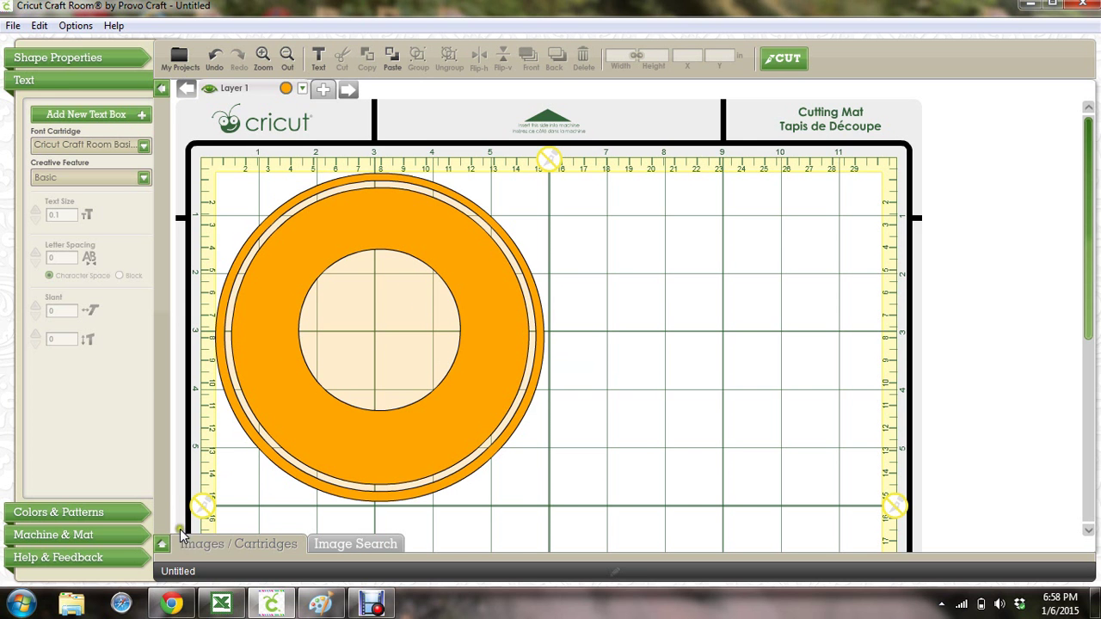
Add two stars from the Cricut Craft Room Basics cartridge and move them up the mat.
left_click(161, 543)
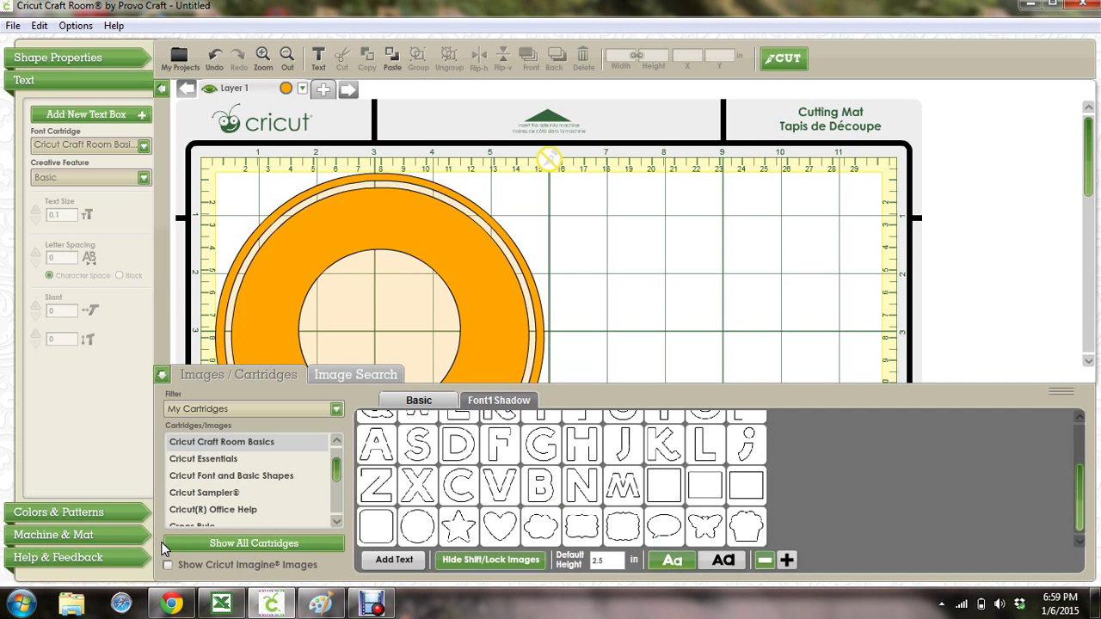
left_click(455, 528)
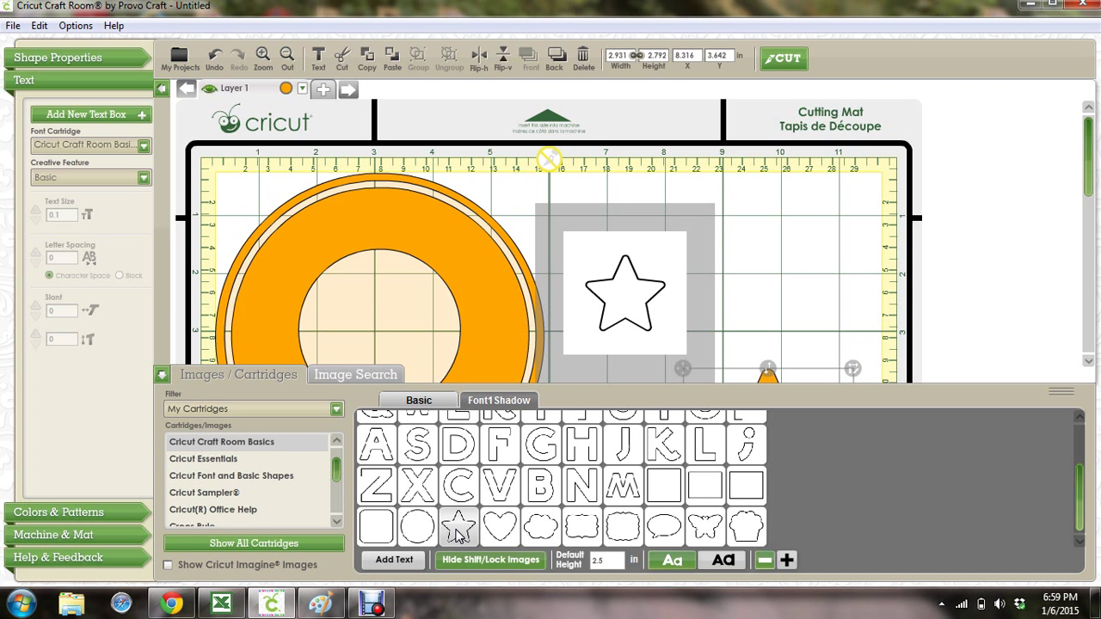
left_click(161, 375)
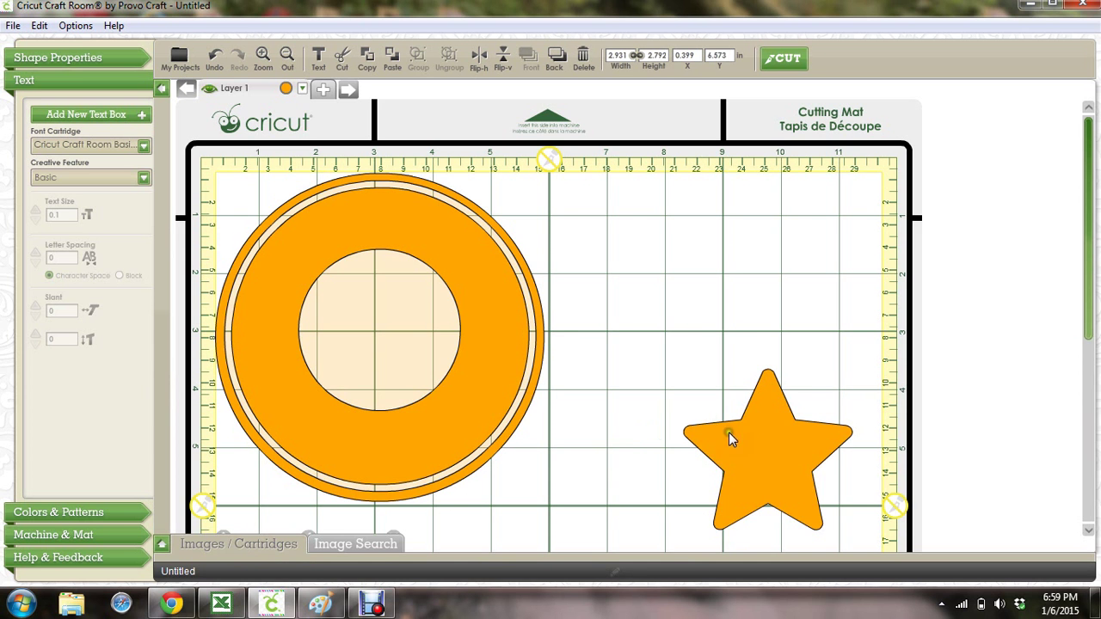
left_click_drag(728, 432, 638, 244)
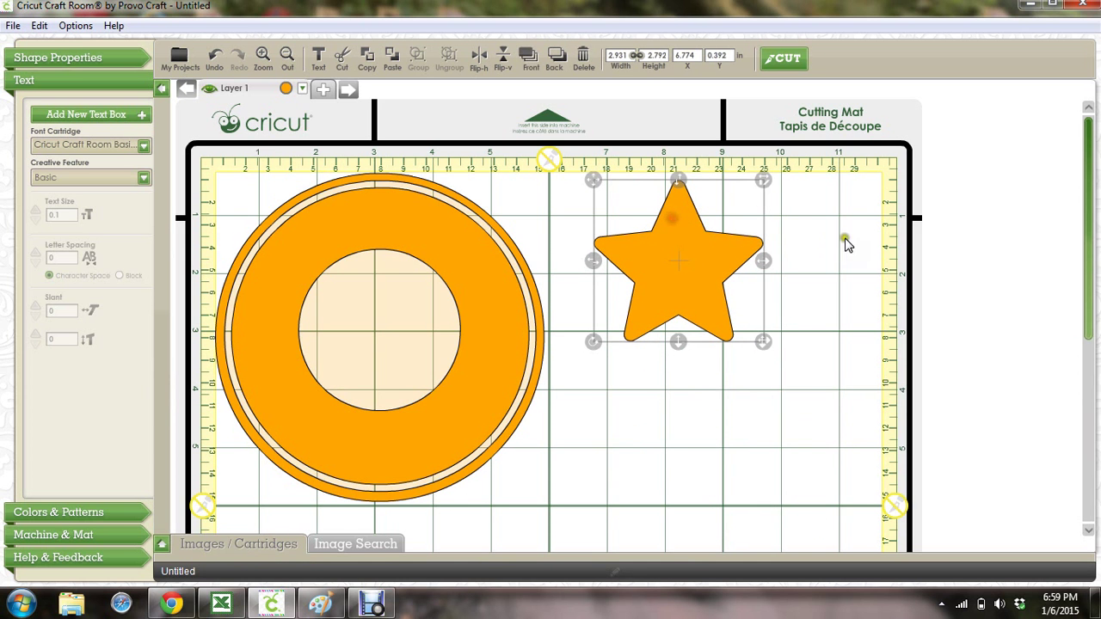
left_click_drag(1088, 163, 1088, 249)
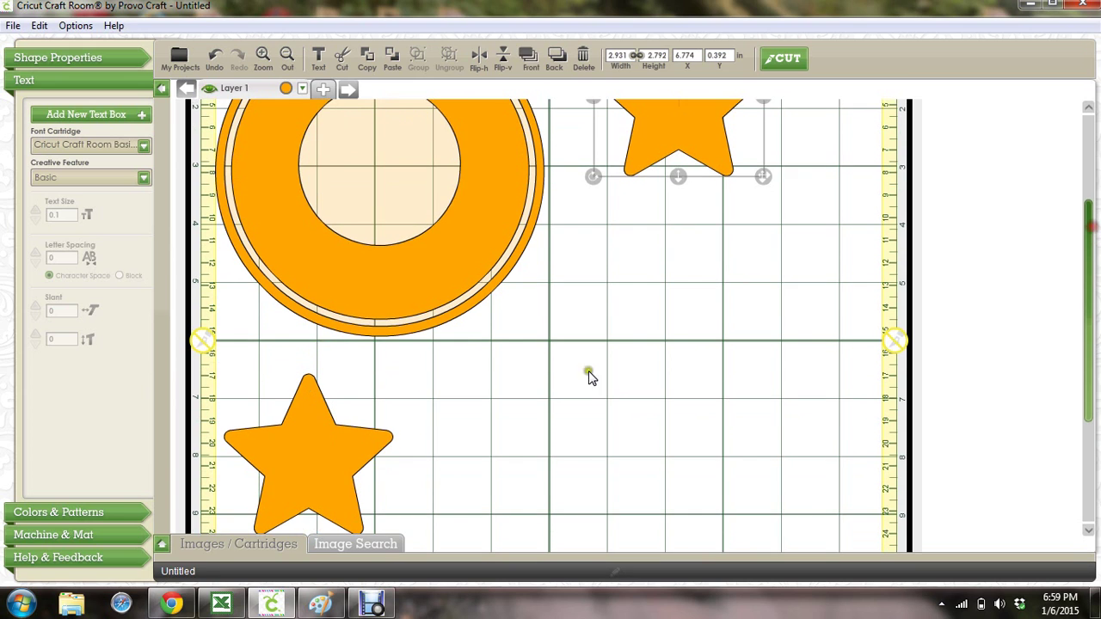
left_click_drag(310, 445, 793, 225)
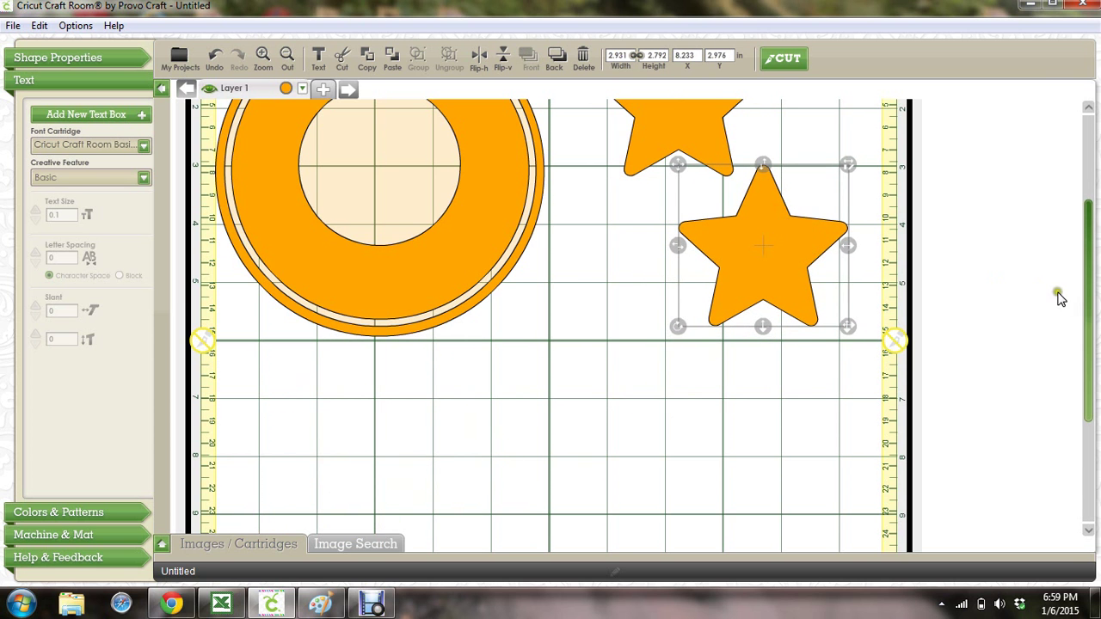
left_click_drag(1086, 295, 1079, 222)
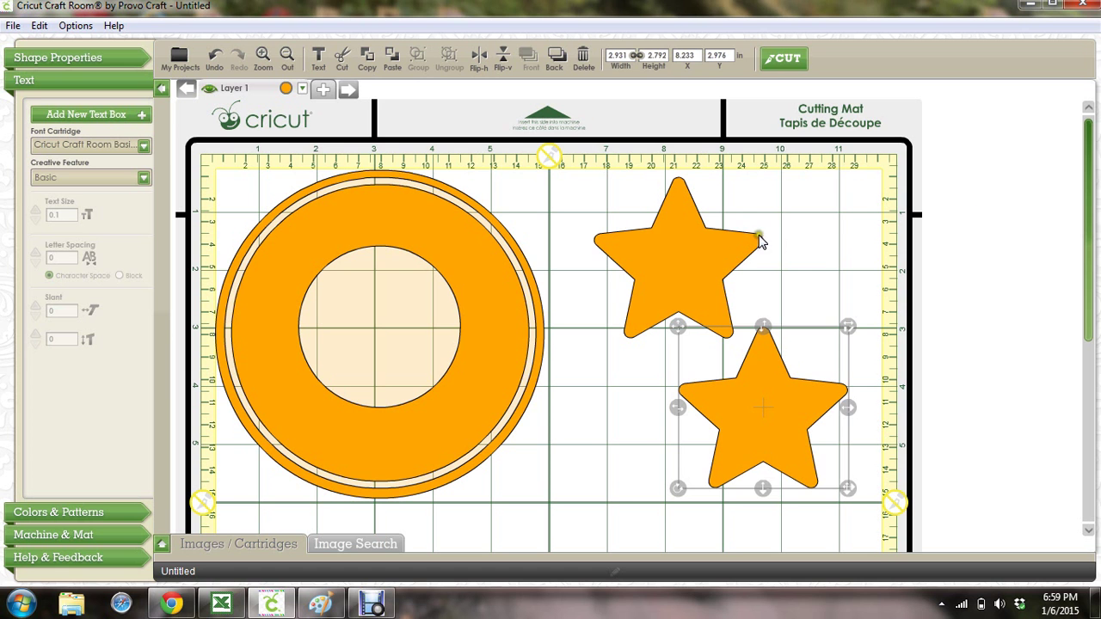
Shrink both stars and place them on the ring, the right one 0.917 × 0.875 in.
left_click(691, 254)
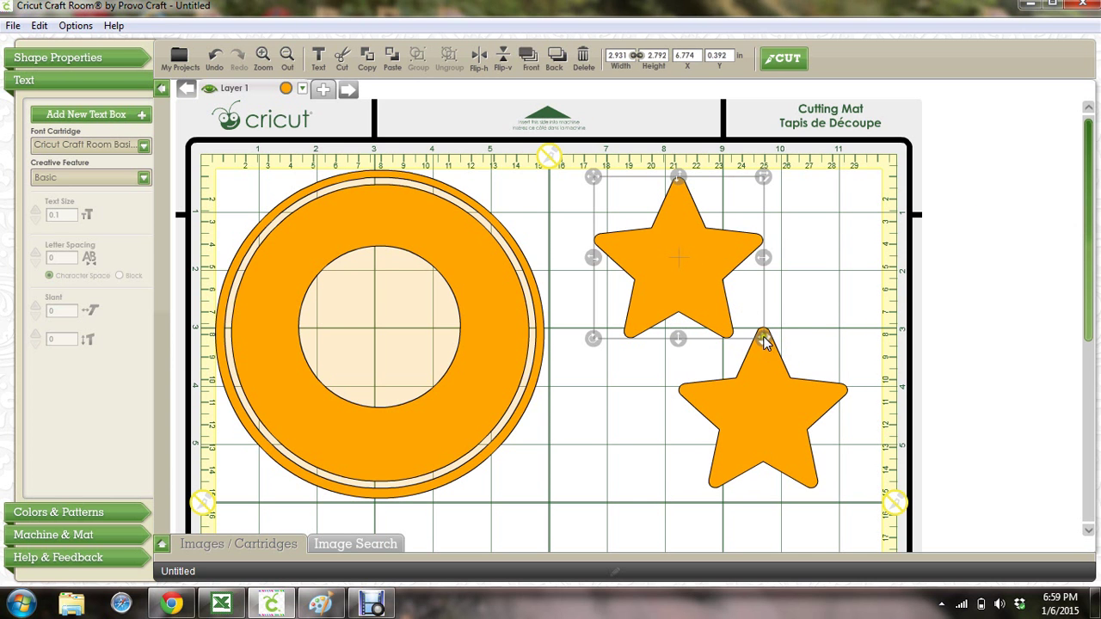
left_click_drag(763, 338, 245, 325)
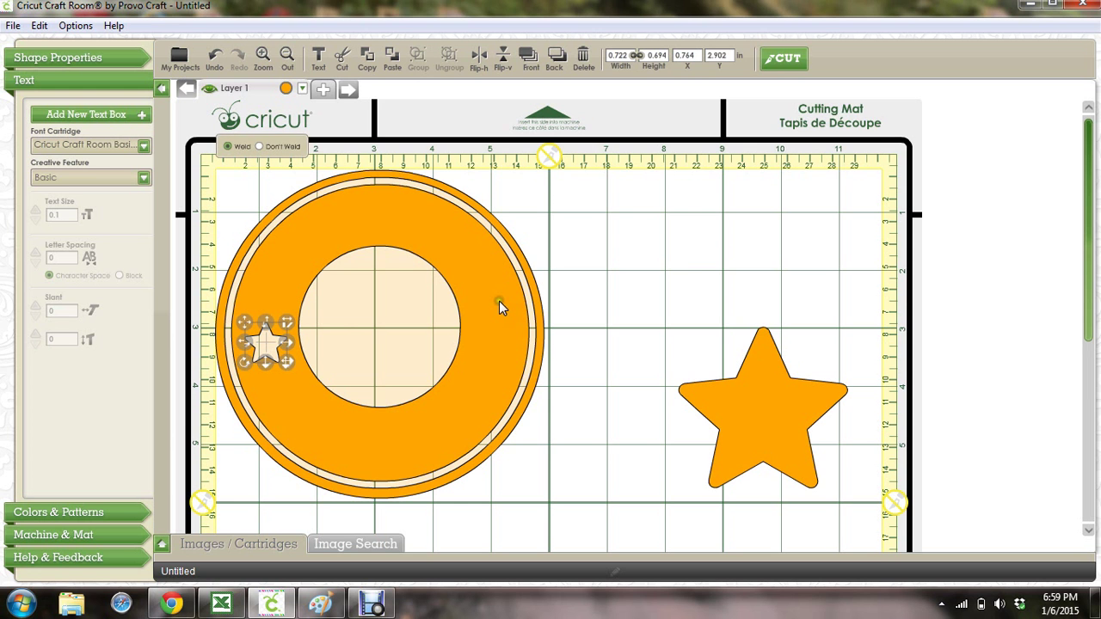
left_click(777, 399)
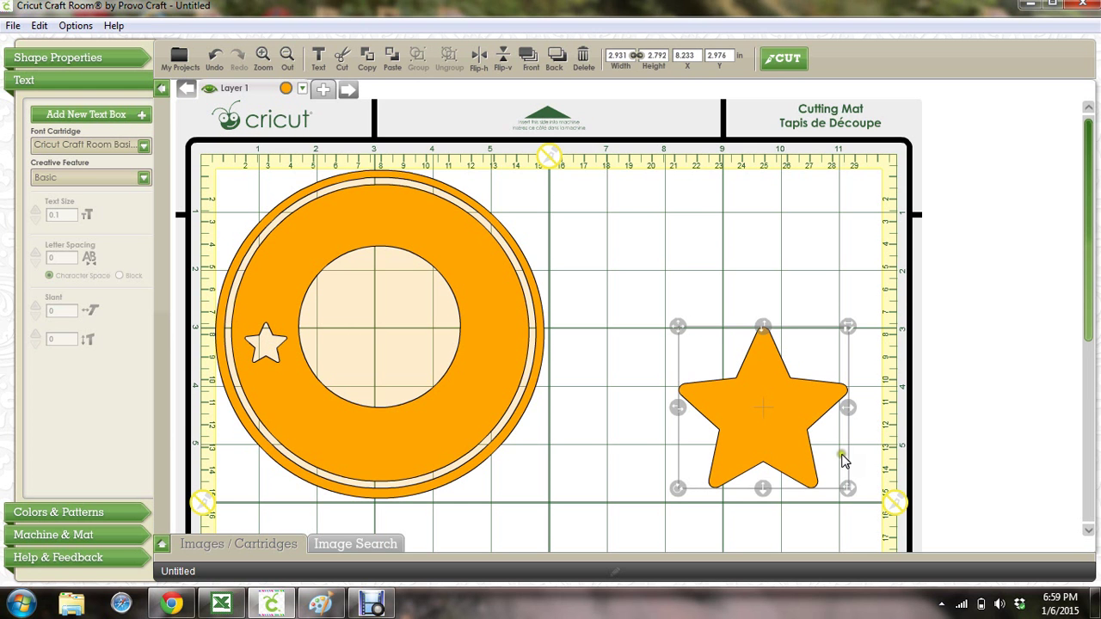
left_click_drag(848, 487, 732, 370)
left_click_drag(683, 339, 468, 317)
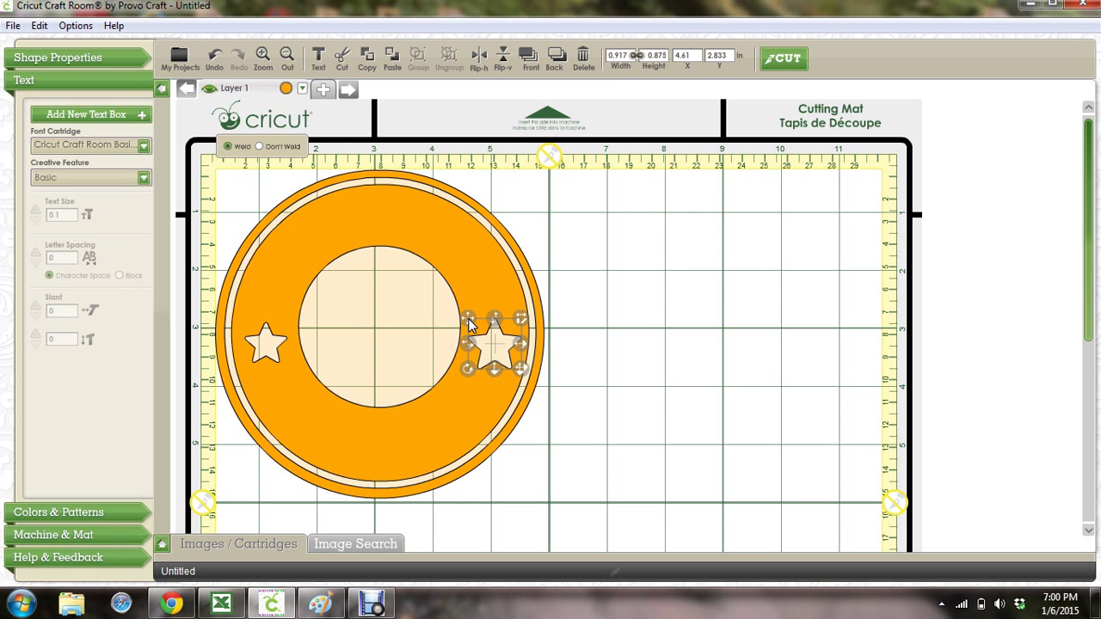
Set the right star to 0.722 in wide at Y 2.888 to match the left star.
left_click(269, 346)
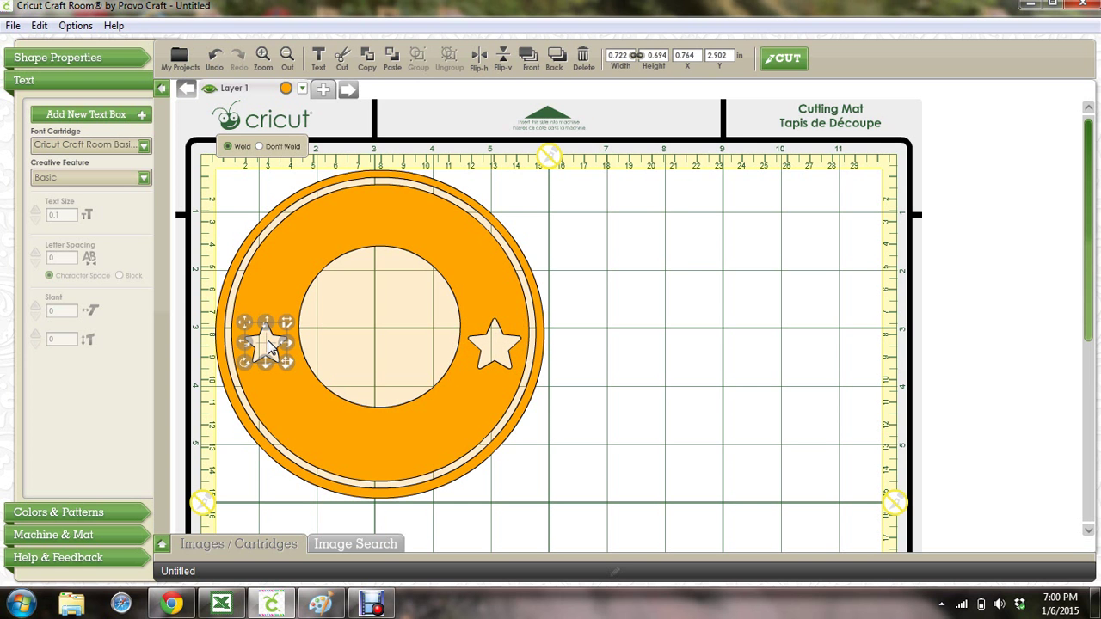
left_click(268, 346)
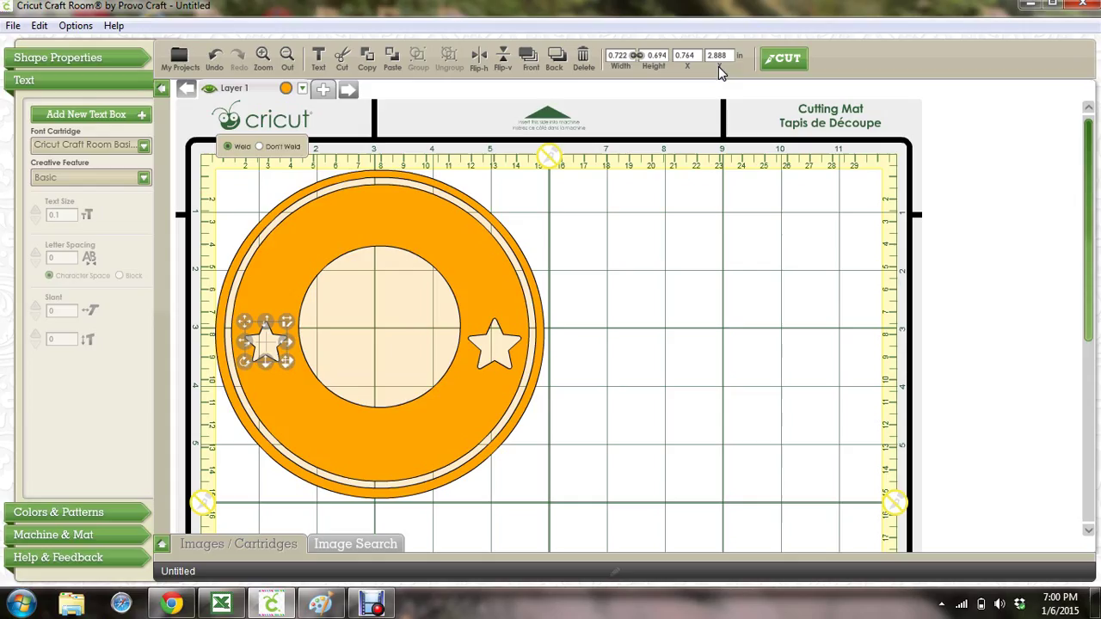
left_click(501, 336)
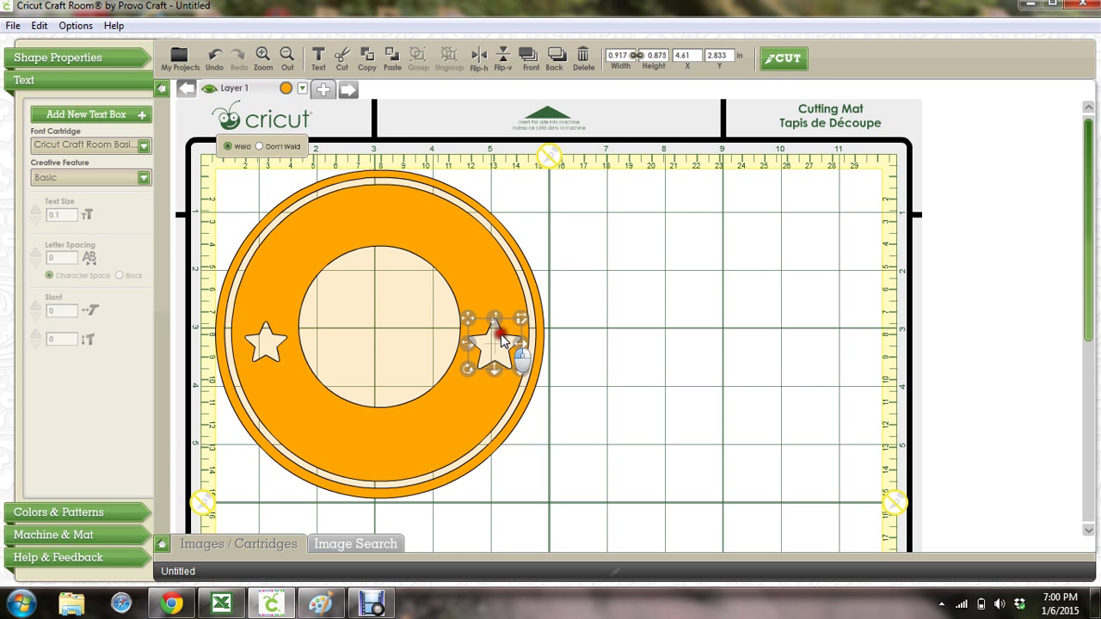
double_click(626, 55)
type(".722")
double_click(725, 55)
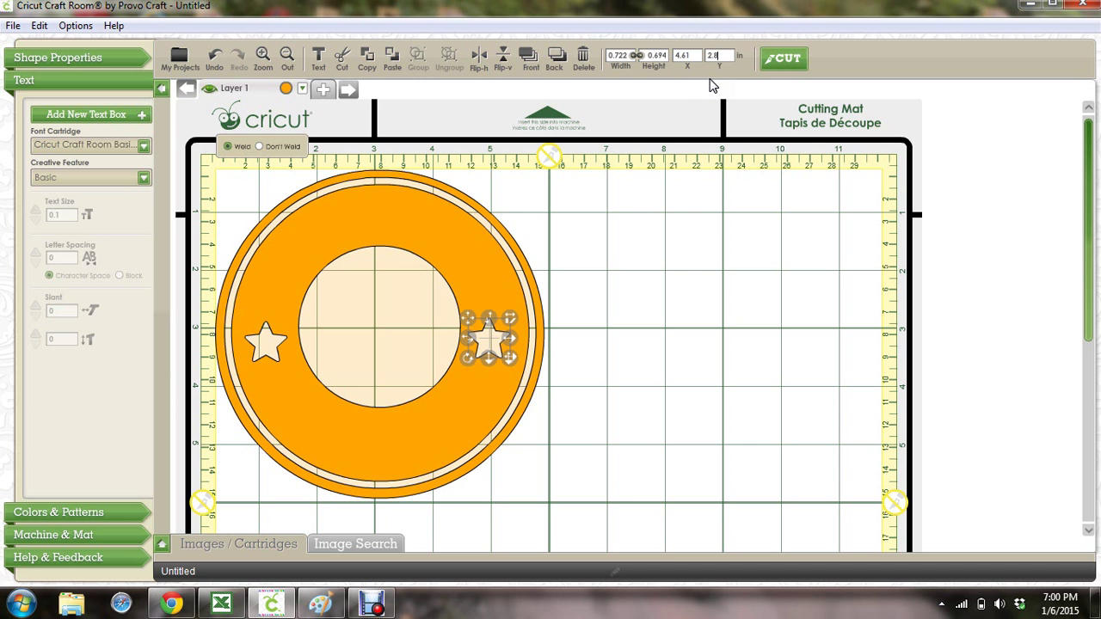
type("2.888")
left_click(659, 220)
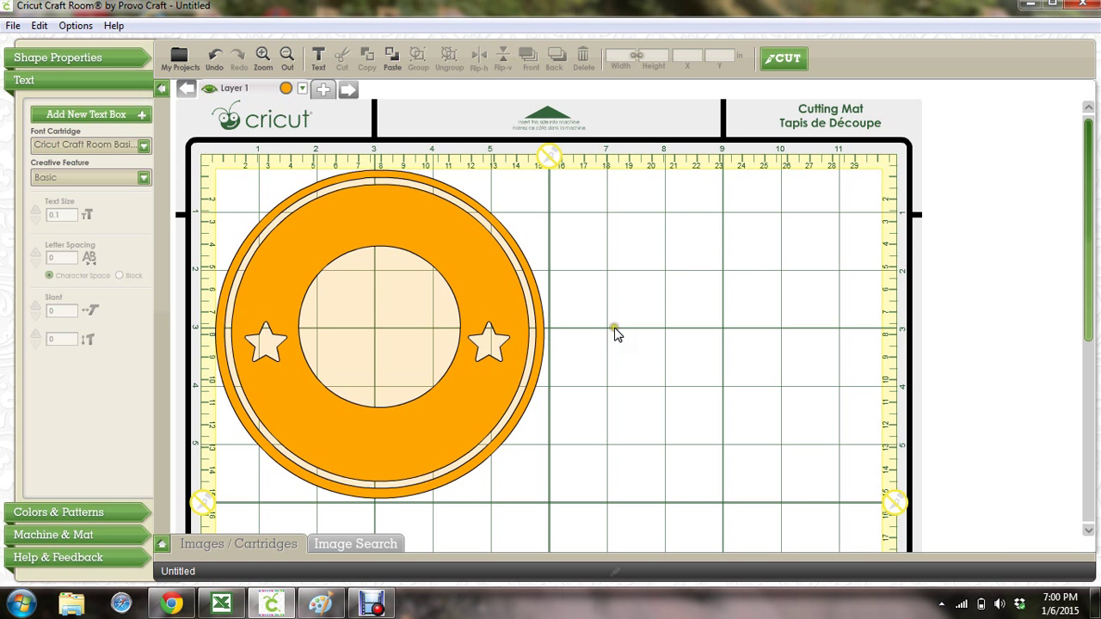
Add a Shadow-font text box reading LORI'S across the top of the ring.
left_click(754, 261)
left_click(94, 117)
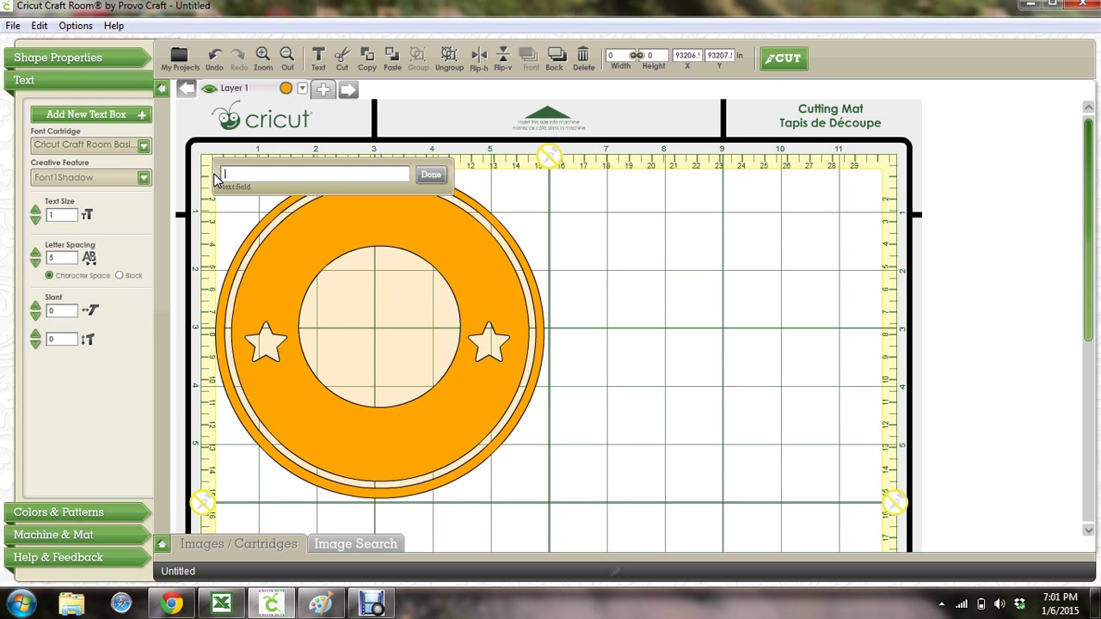
type("Lor")
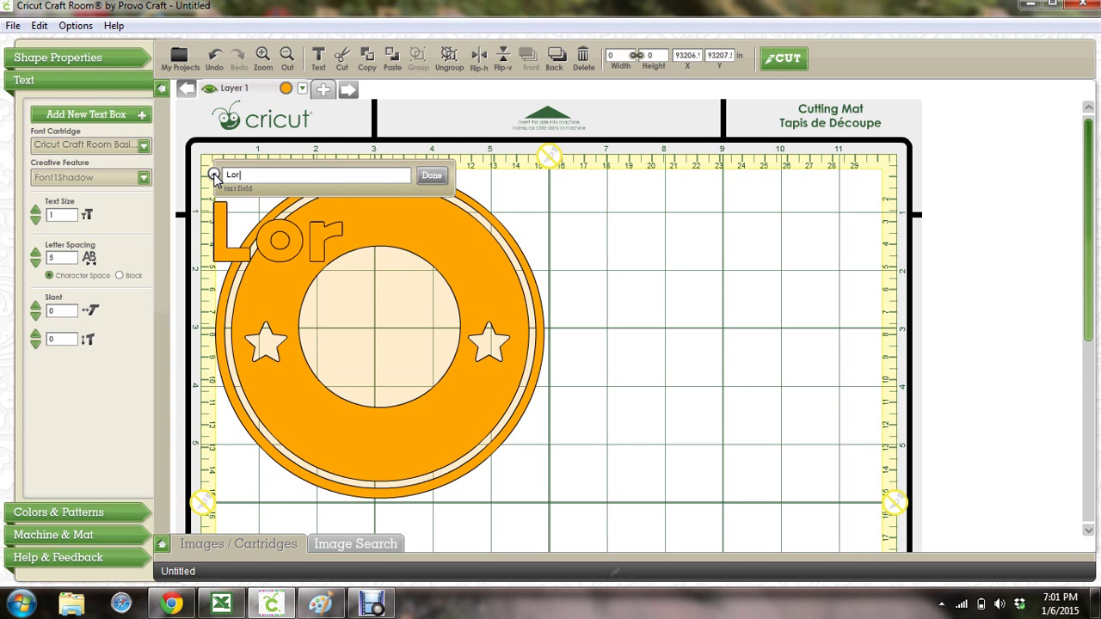
key("BackSpace")
key("BackSpace")
type("O")
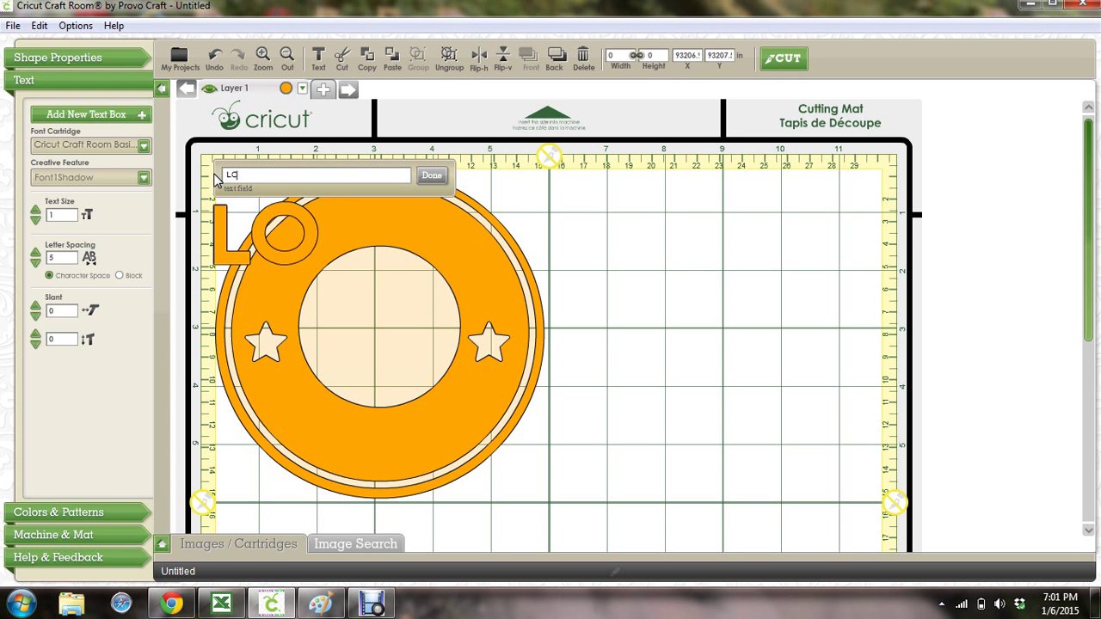
type("RI")
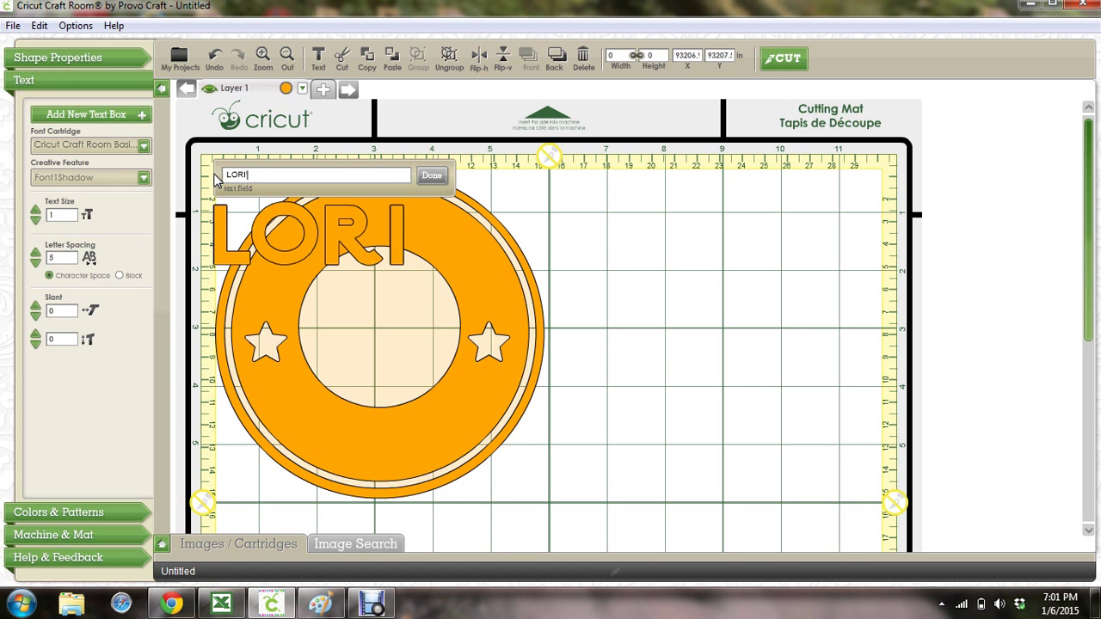
type("'S")
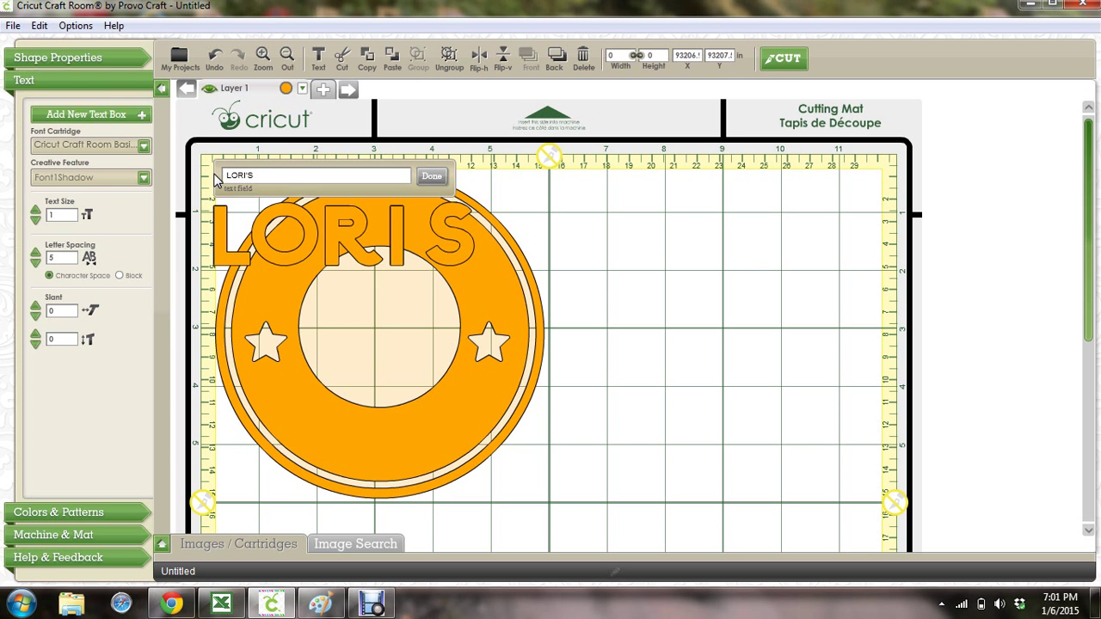
left_click(247, 176)
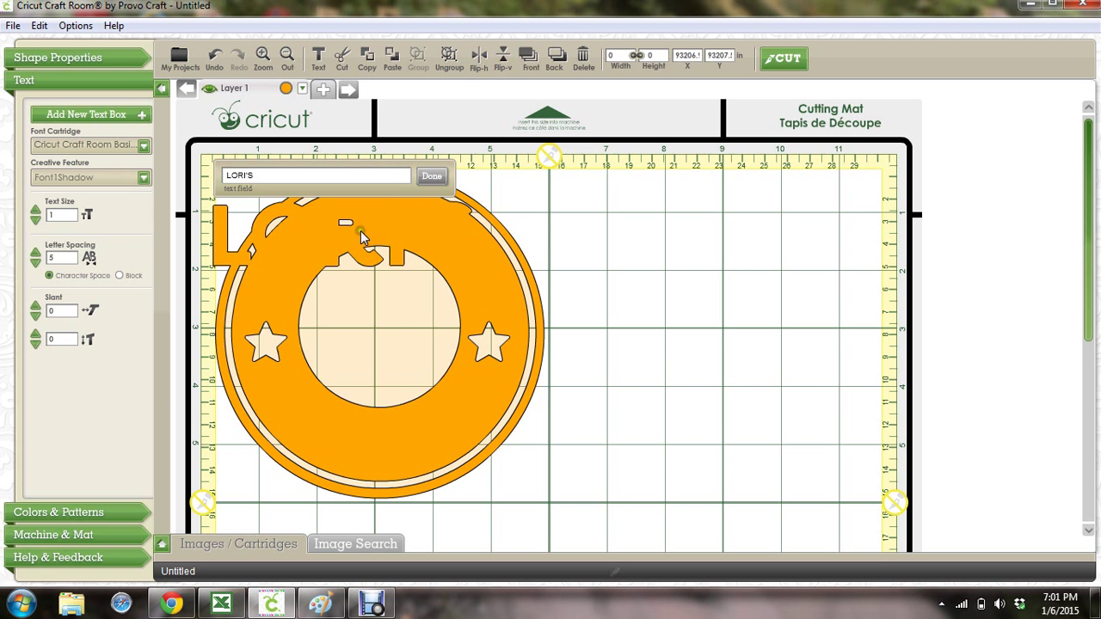
left_click(433, 176)
Scale the LORI'S text to 3.75 × 0.931 in and move it to X 6.847, Y 0.625.
left_click_drag(216, 206, 257, 188)
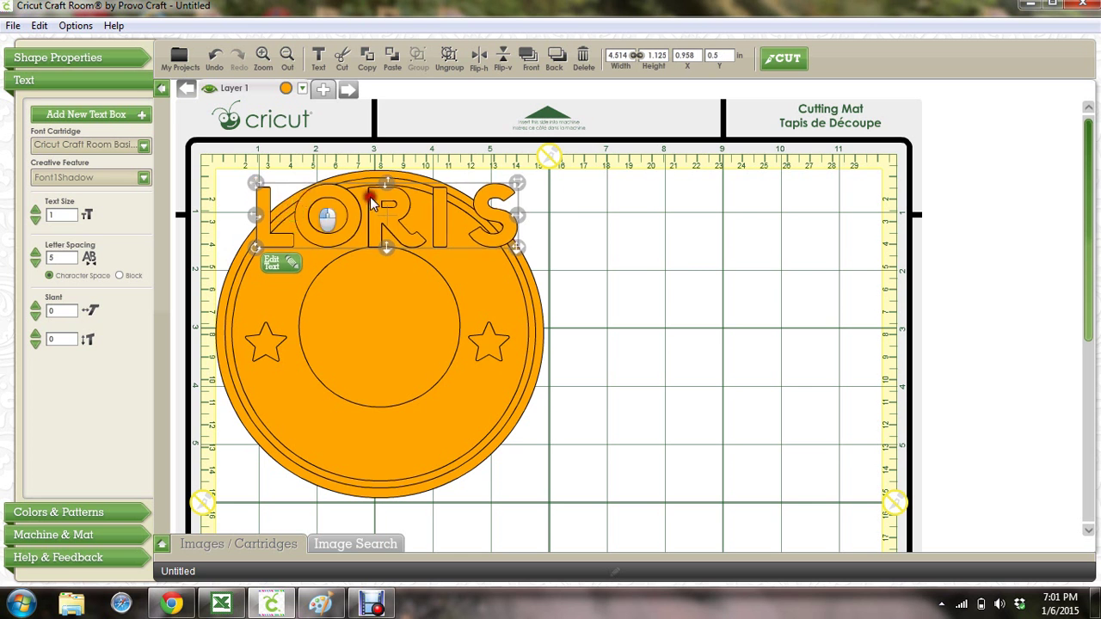
left_click_drag(370, 197, 573, 214)
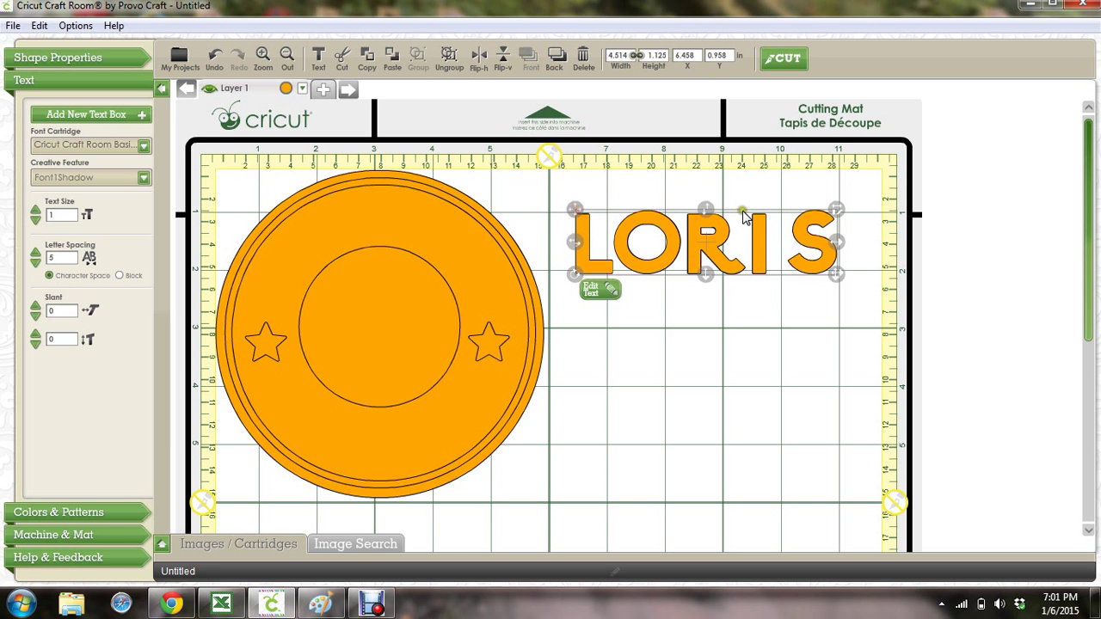
left_click_drag(839, 275, 826, 262)
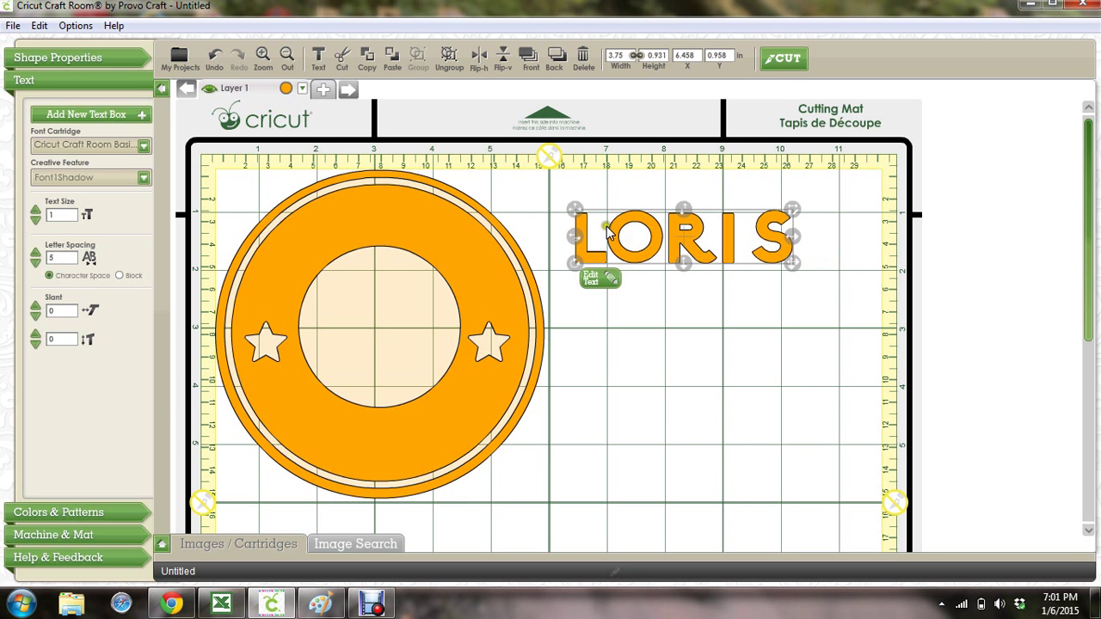
left_click_drag(578, 212, 599, 191)
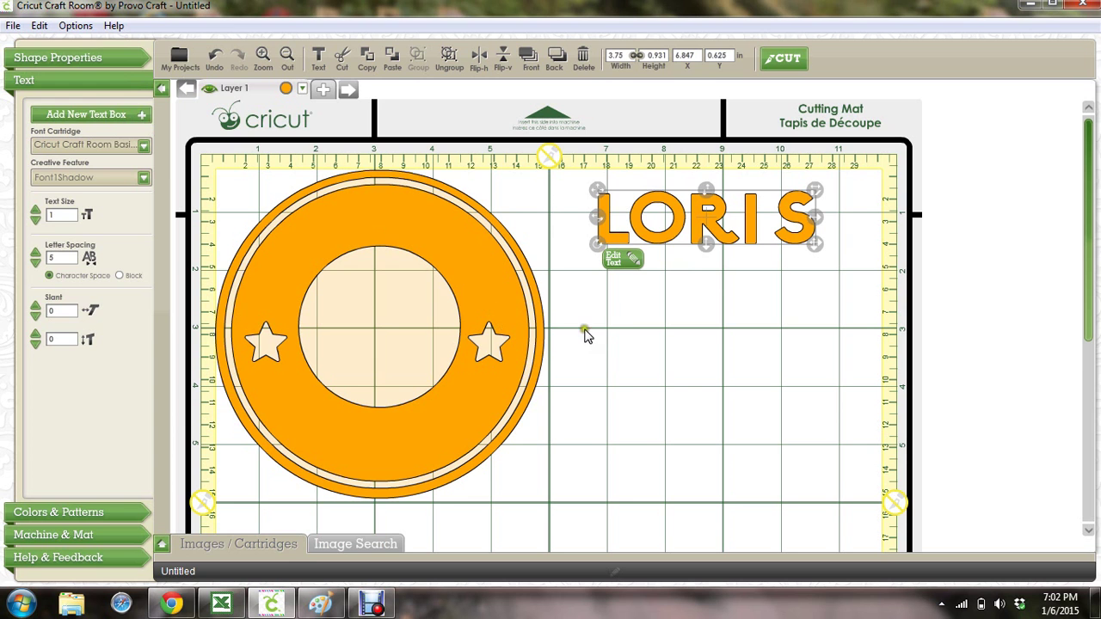
Add a new text box reading COFFEE.
left_click(682, 283)
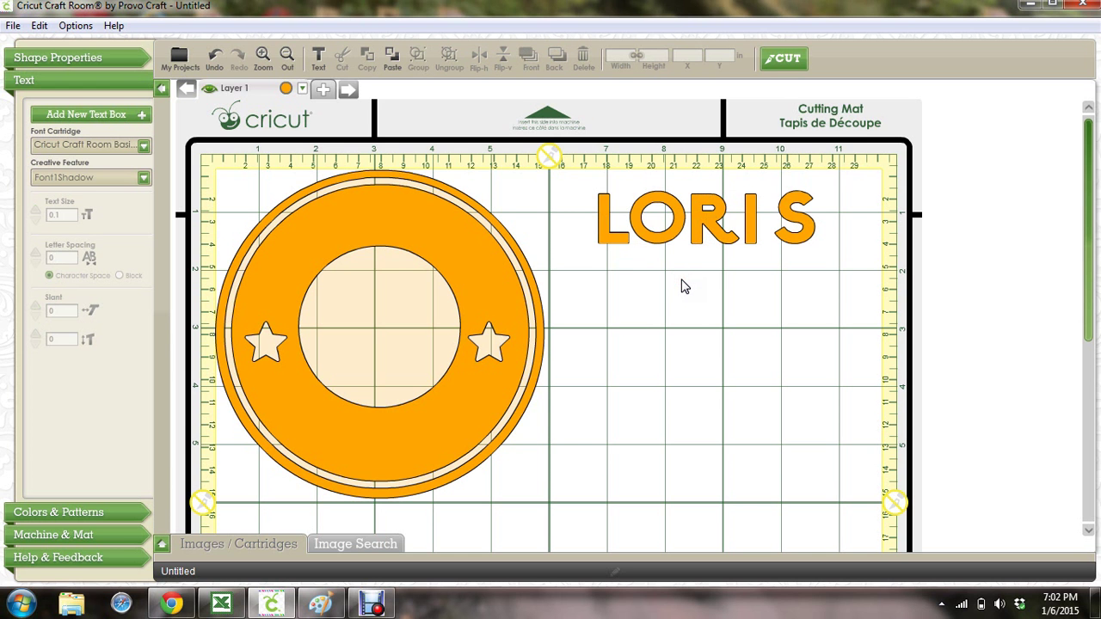
left_click(59, 115)
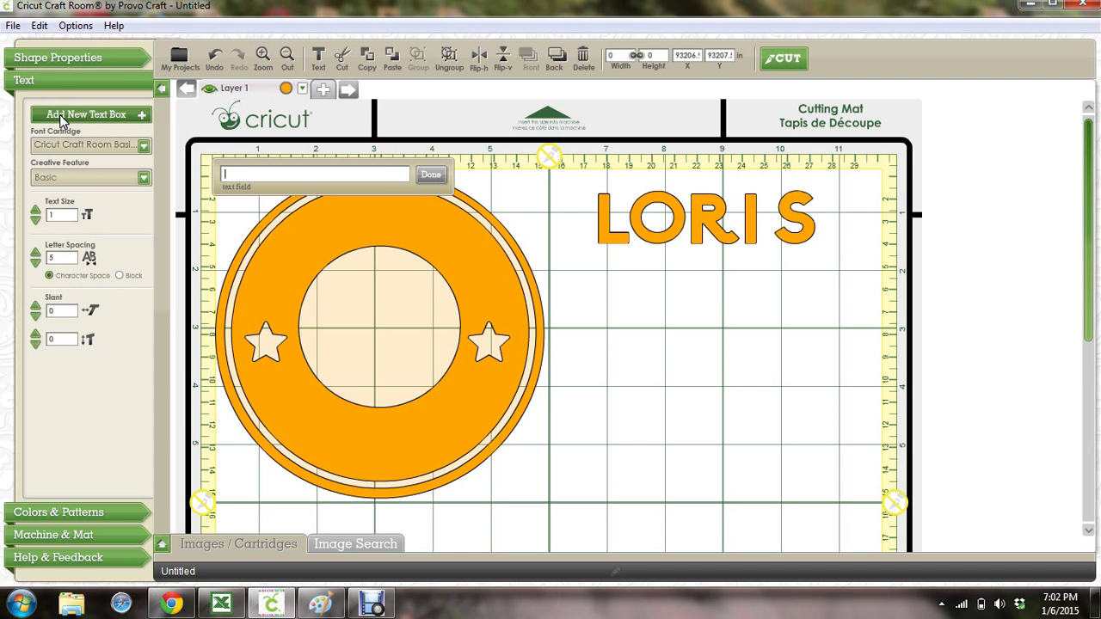
type("COFEE")
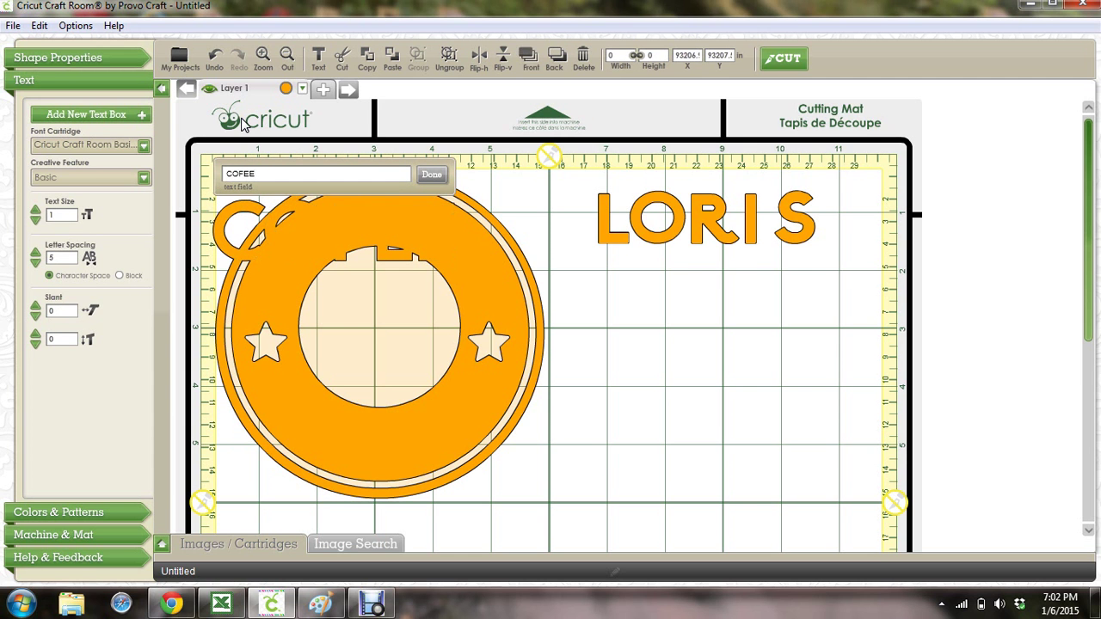
key("BackSpace")
key("BackSpace")
type("FEE")
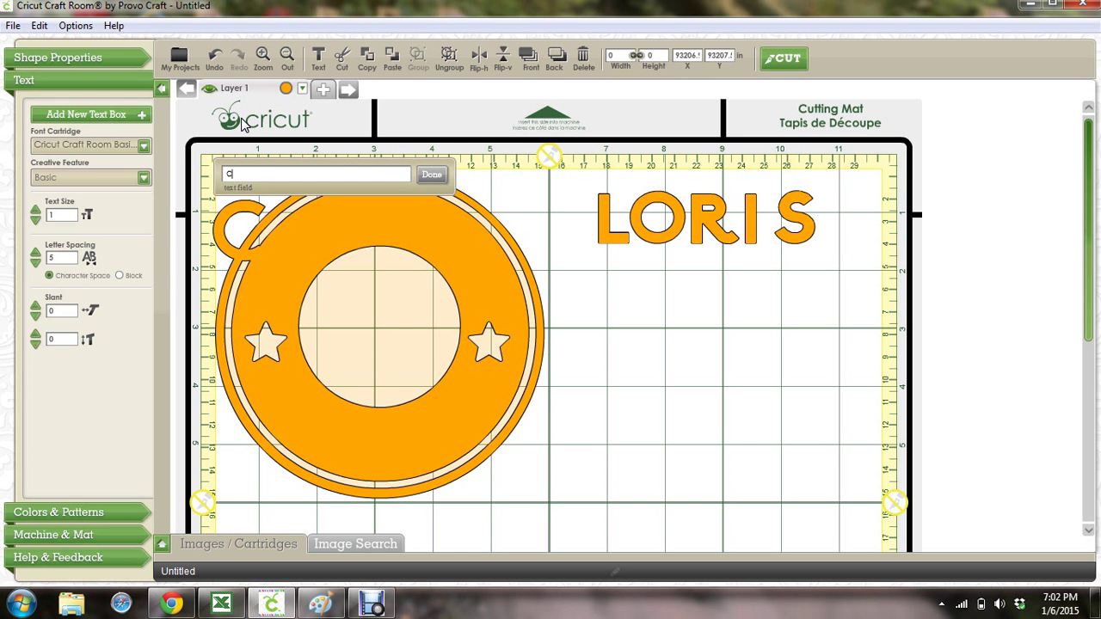
type("OFFEE")
left_click(431, 177)
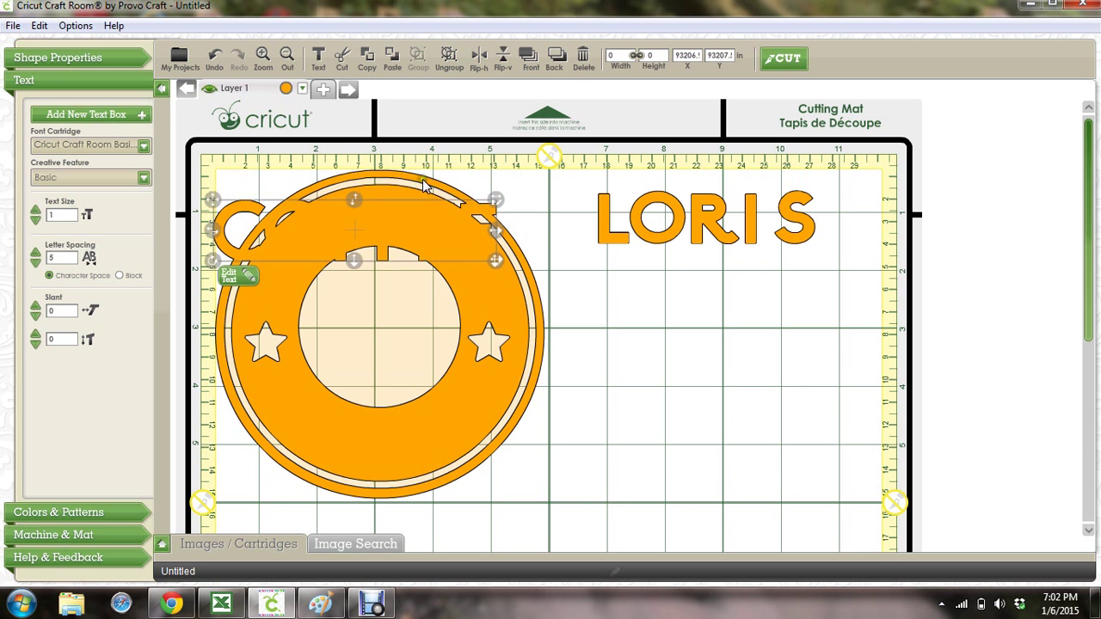
Place COFFEE beneath LORI'S at X 6.486, Y 2 with height 0.931 in.
left_click_drag(243, 209, 565, 292)
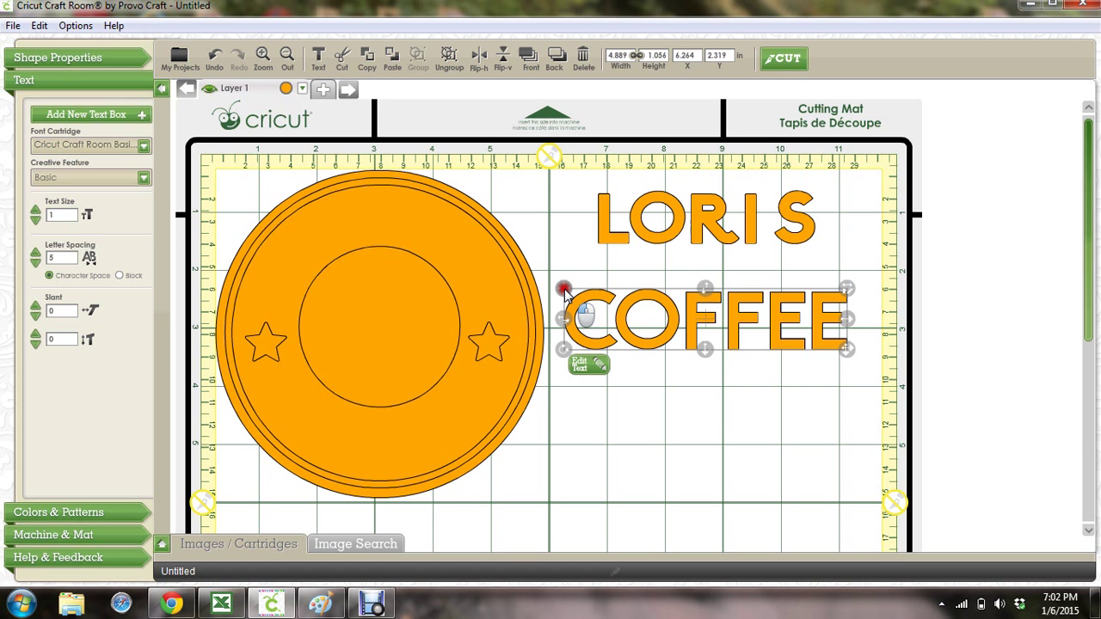
left_click_drag(564, 292, 577, 275)
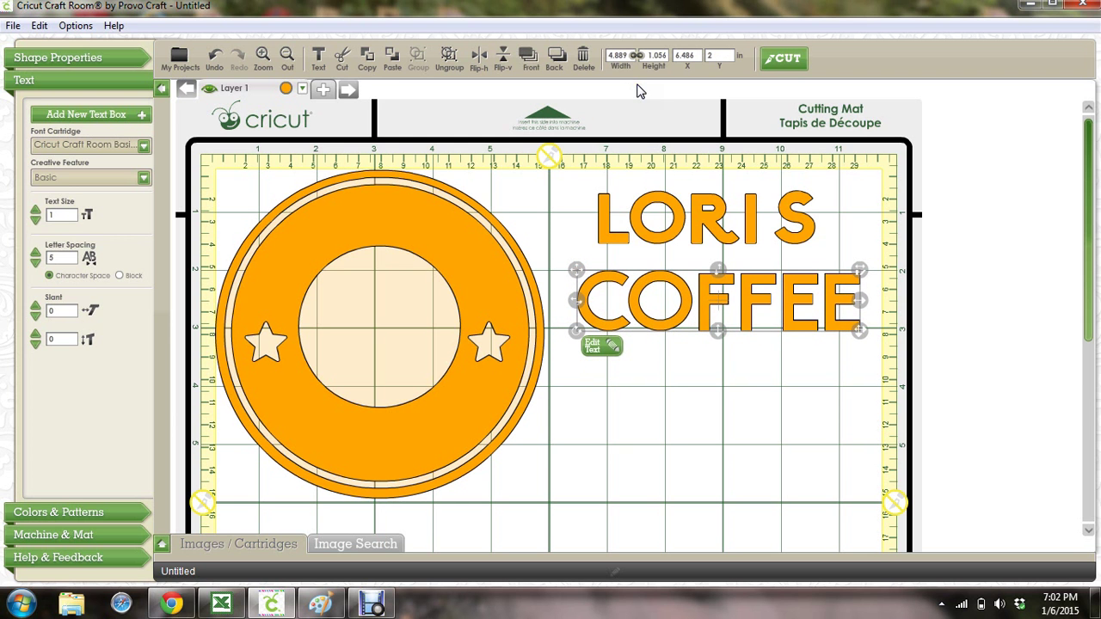
left_click(649, 56)
Apply COFFEE's new 0.938 in height and ungroup LORIS into separate letters.
left_click(698, 356)
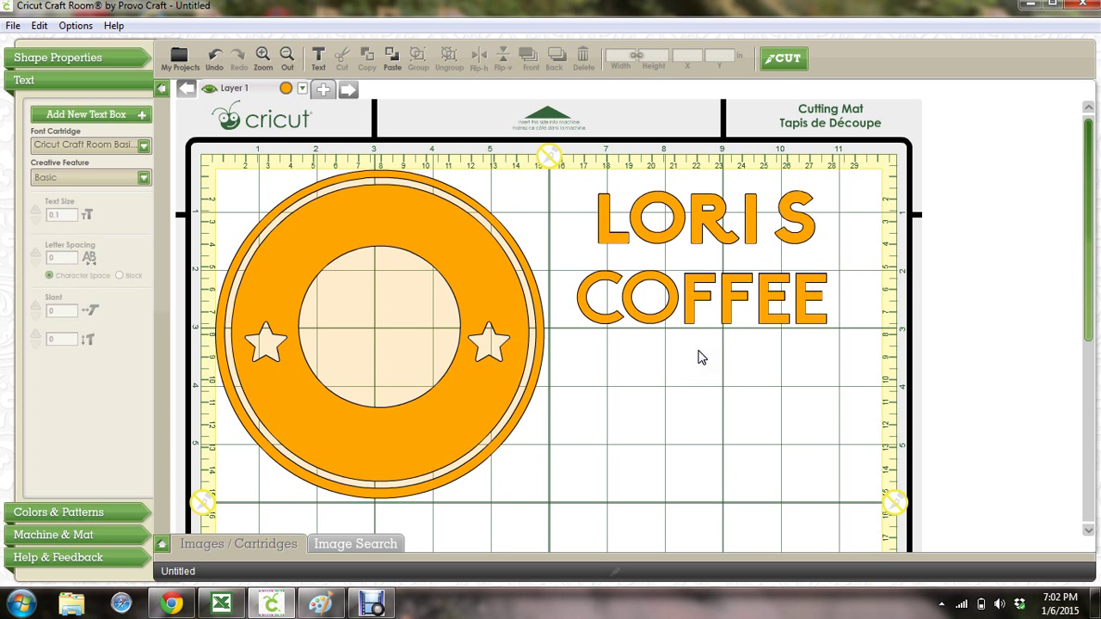
left_click(643, 224)
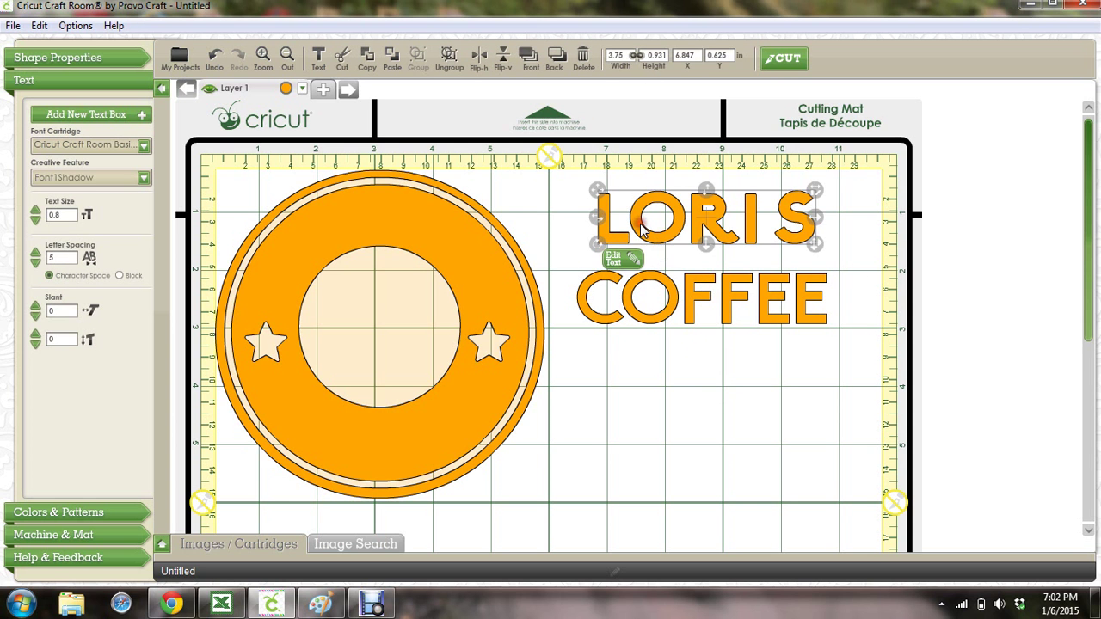
right_click(622, 223)
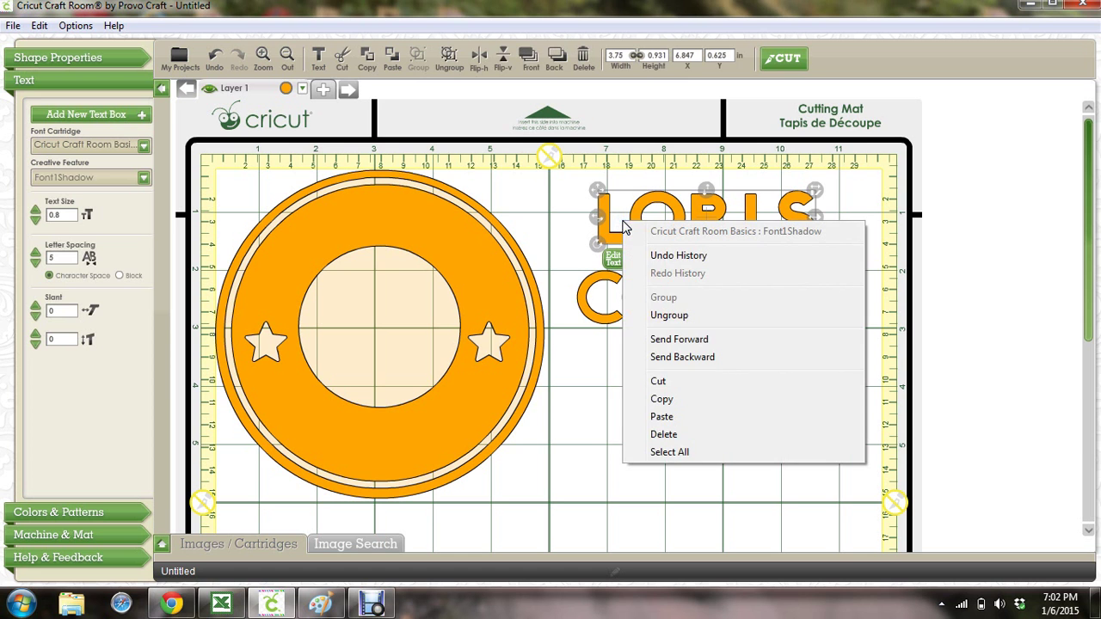
left_click(651, 315)
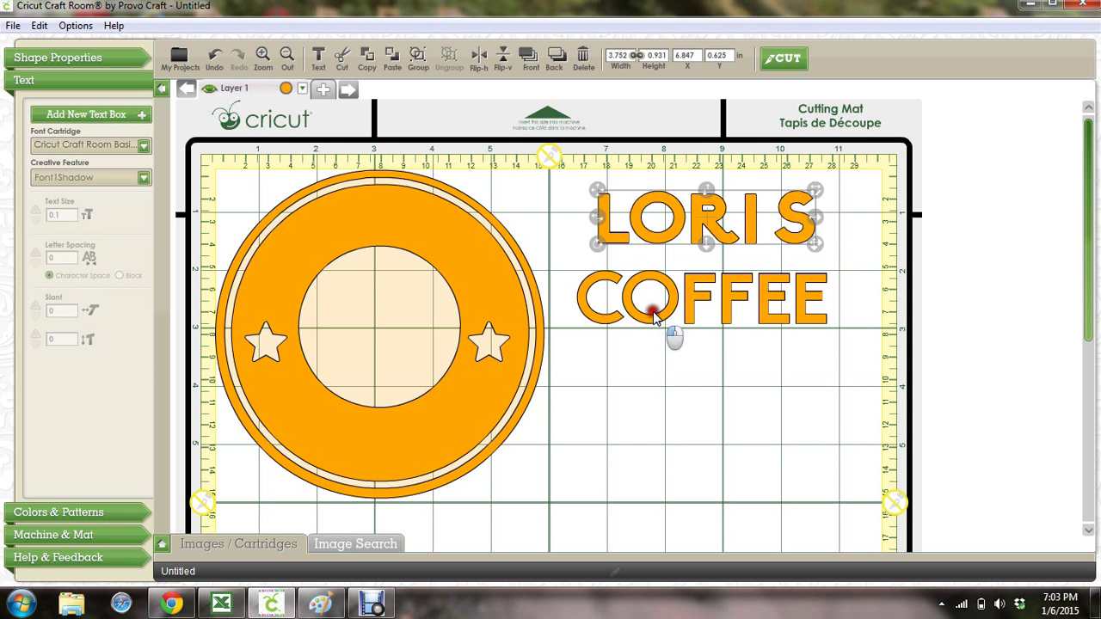
Ungroup COFFEE into individual letters and clear the selection.
left_click(671, 331)
left_click(652, 318)
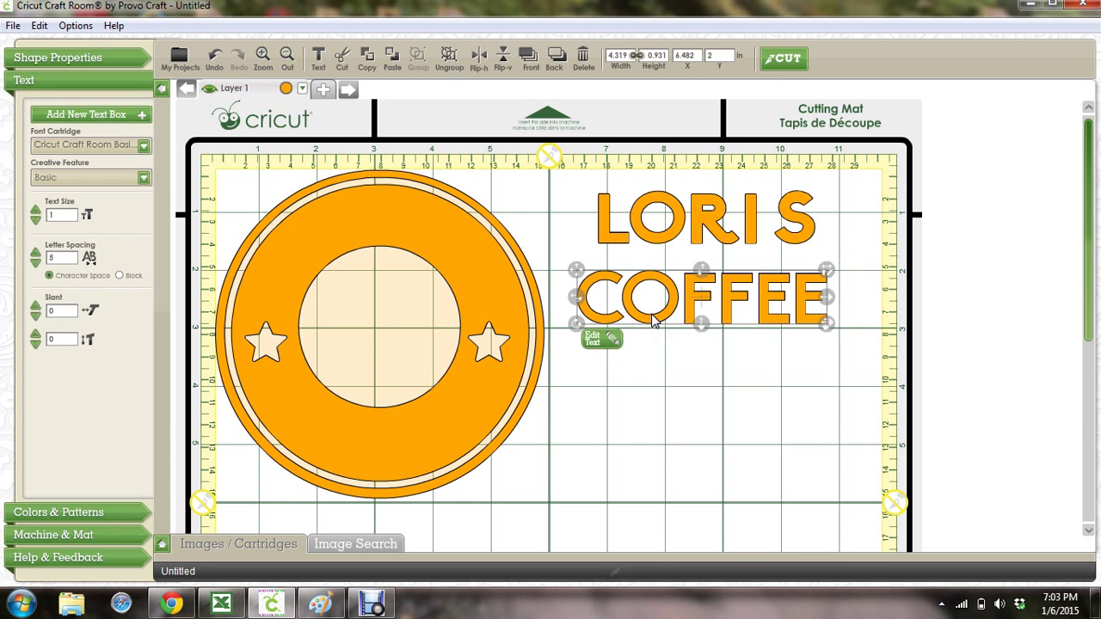
right_click(653, 318)
left_click(693, 410)
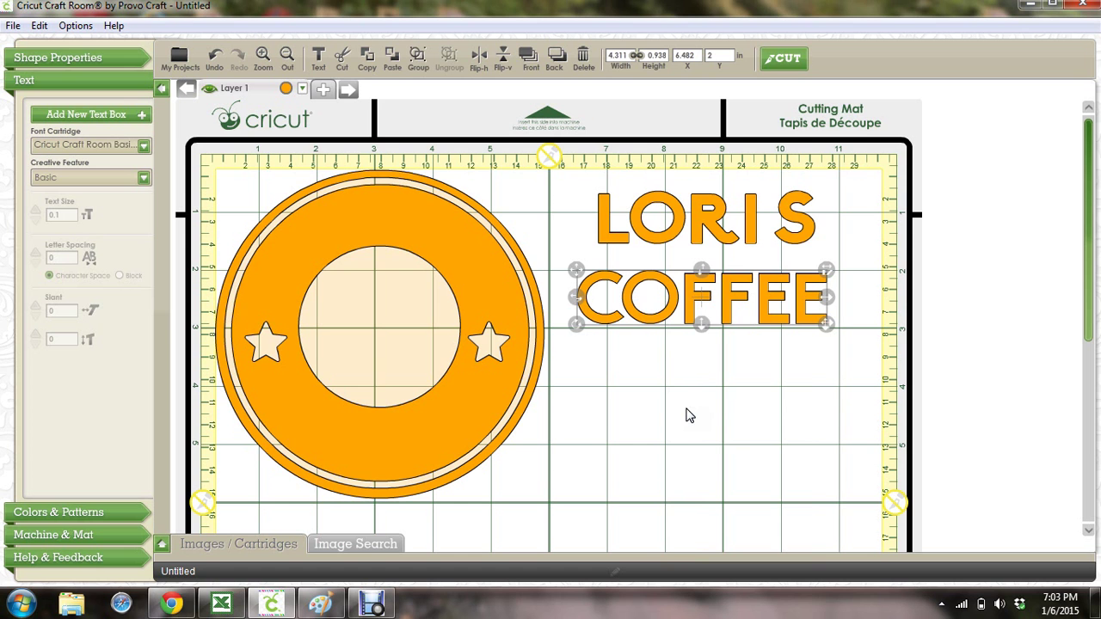
left_click(687, 391)
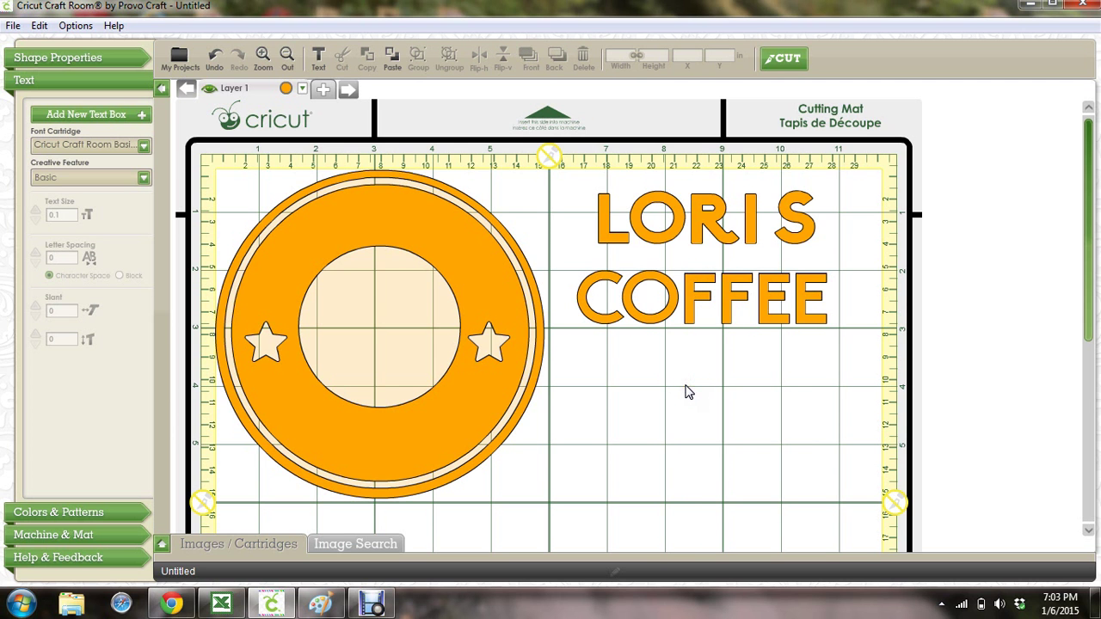
left_click(707, 226)
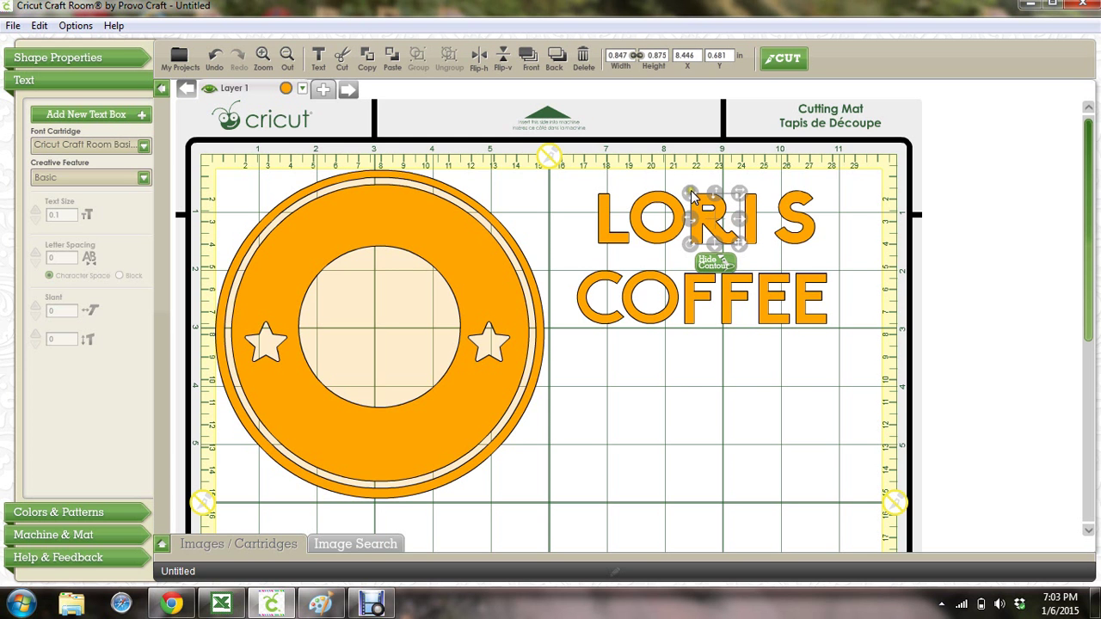
Place the R on the ring's top with the O just left of it, reading OR.
left_click_drag(693, 196, 361, 190)
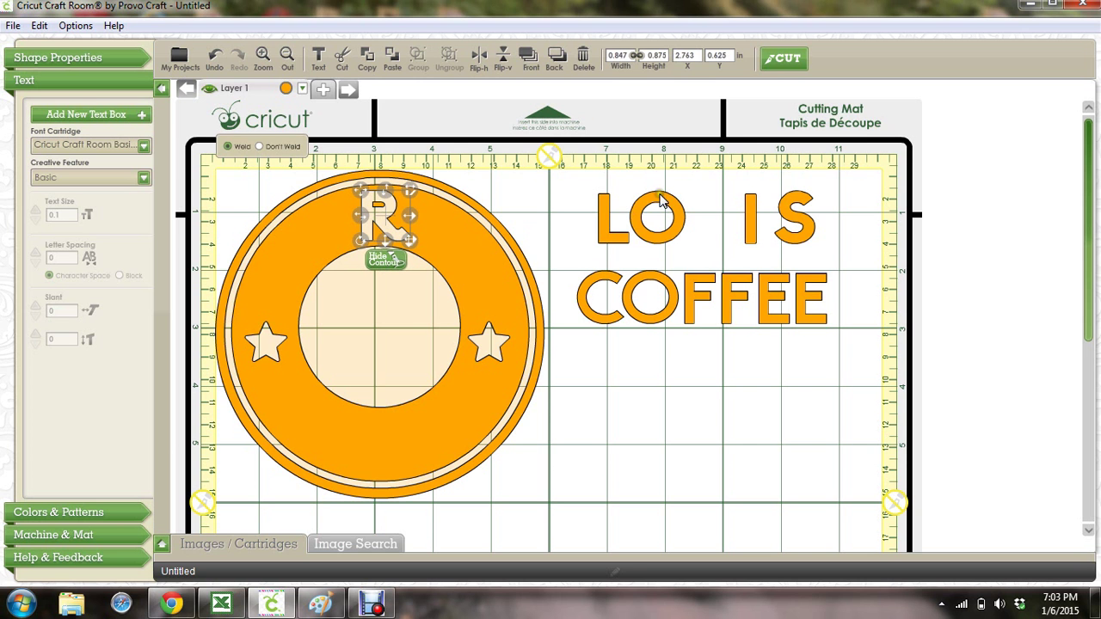
left_click(683, 241)
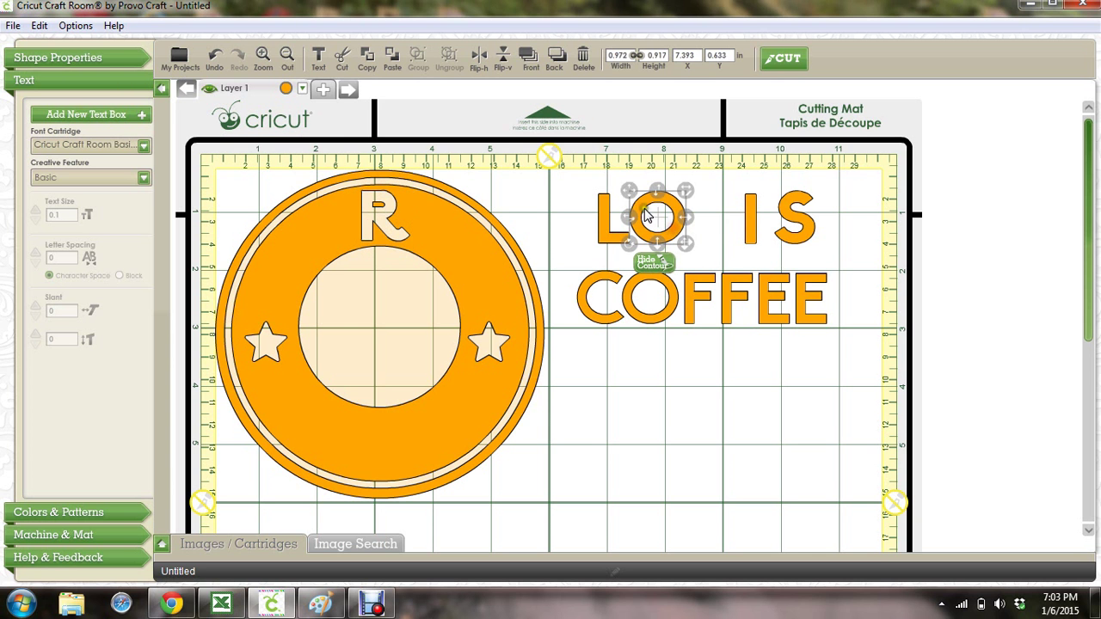
left_click_drag(632, 194, 300, 203)
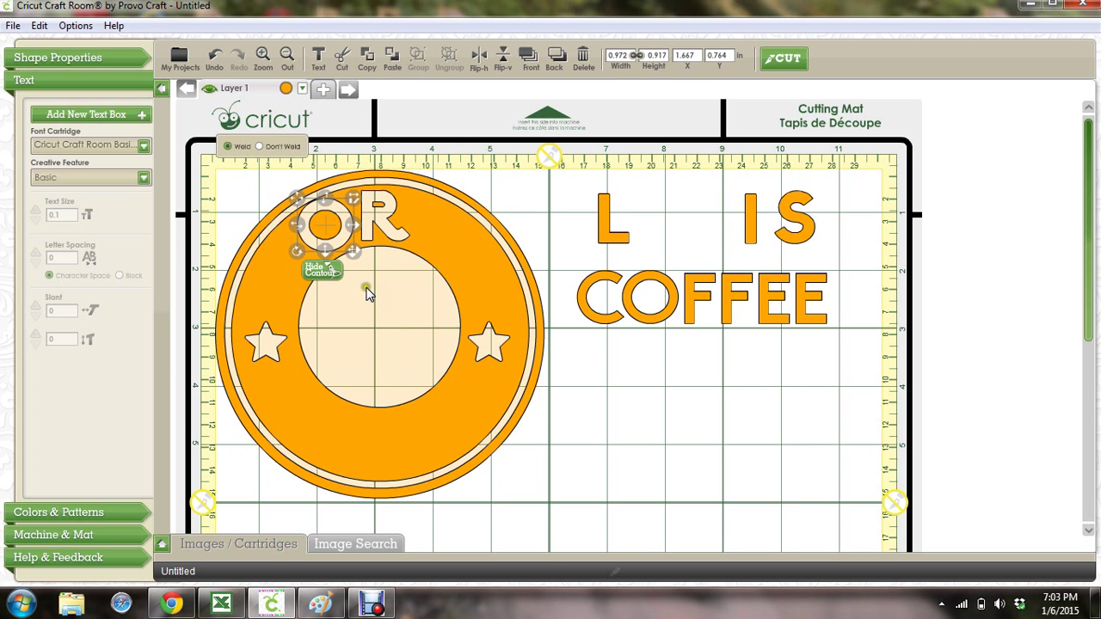
key("ctrl+z")
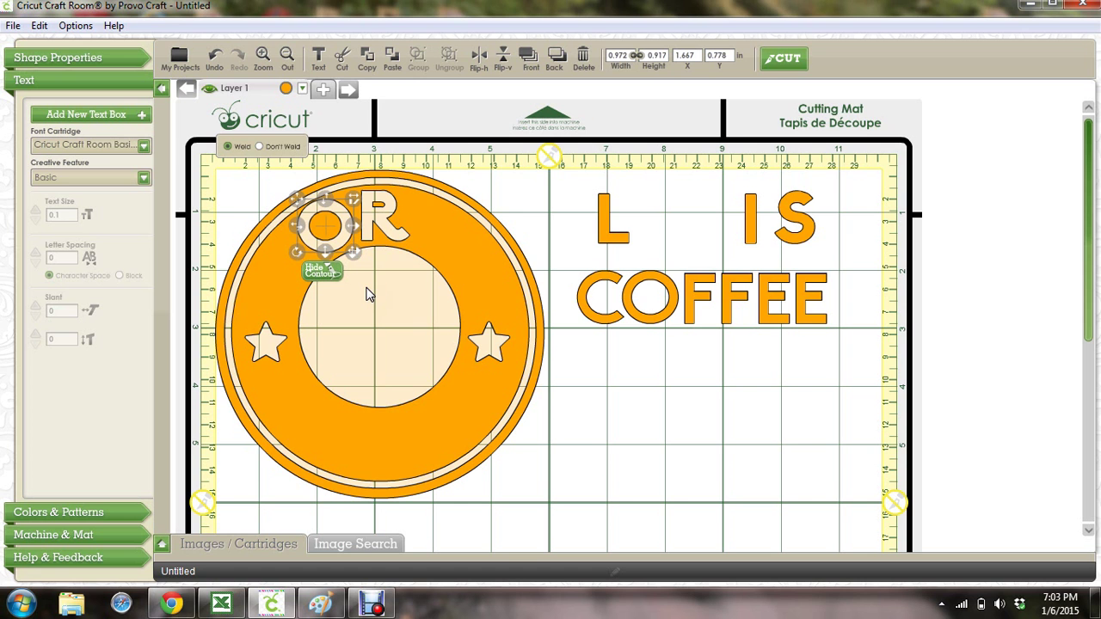
key("Down")
key("Down")
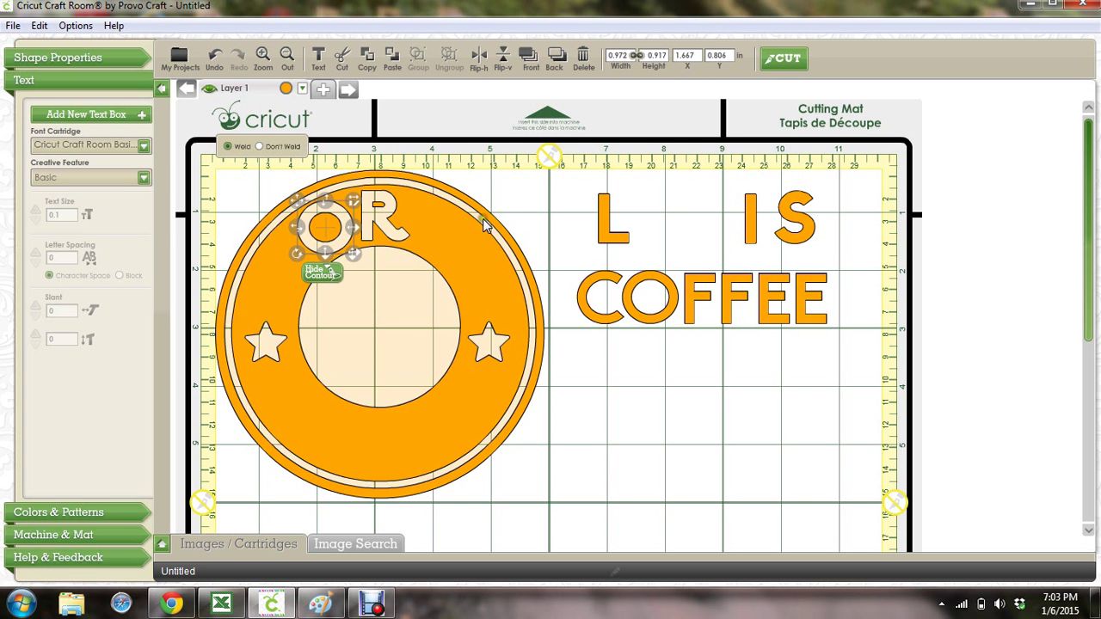
left_click(608, 232)
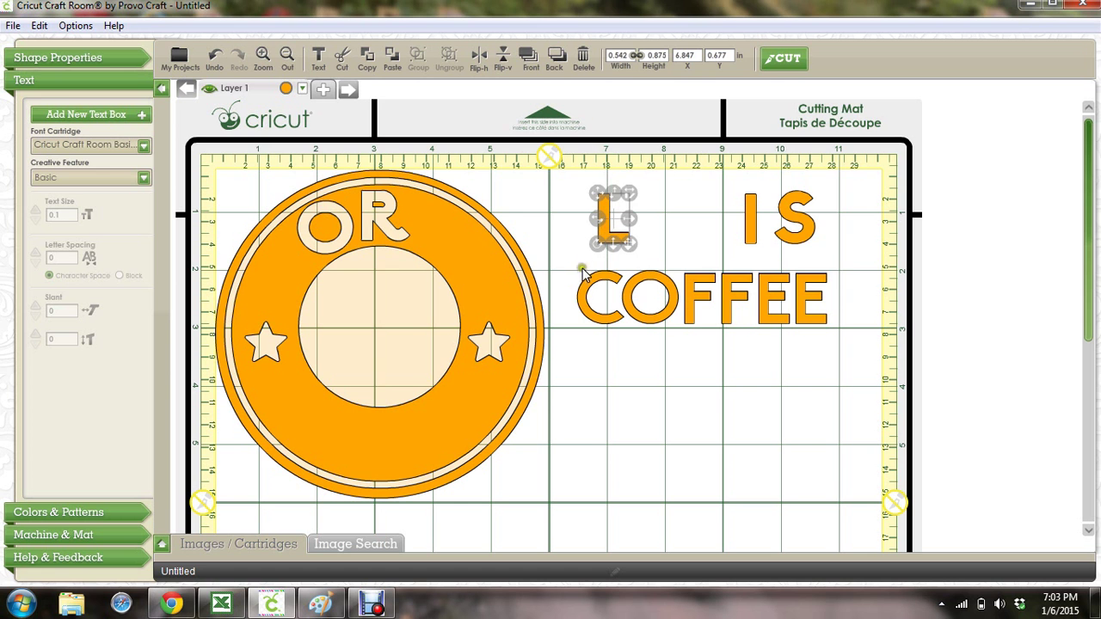
Rotate the L to follow the ring's curve and fine-tune its position and size.
left_click_drag(595, 244, 315, 283)
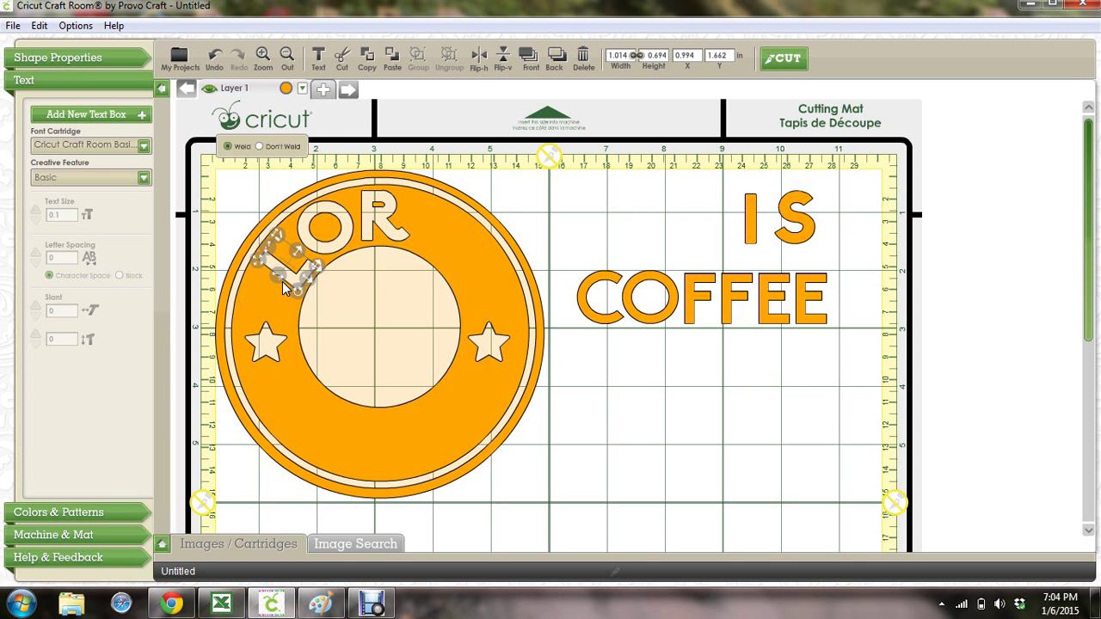
left_click_drag(284, 288, 284, 289)
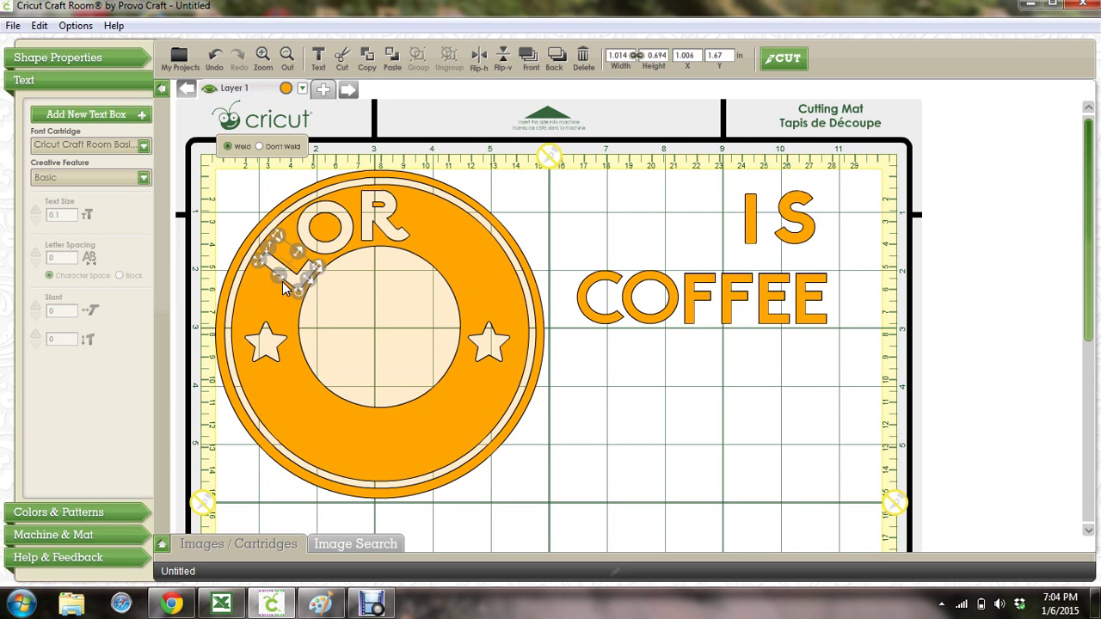
left_click_drag(284, 288, 284, 290)
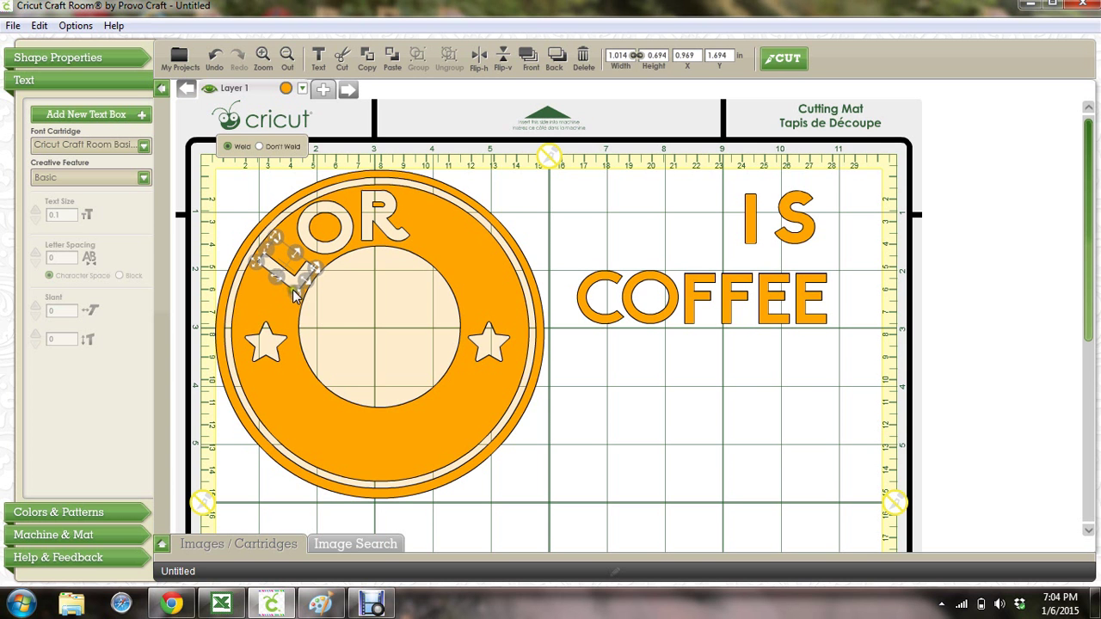
left_click_drag(295, 291, 296, 294)
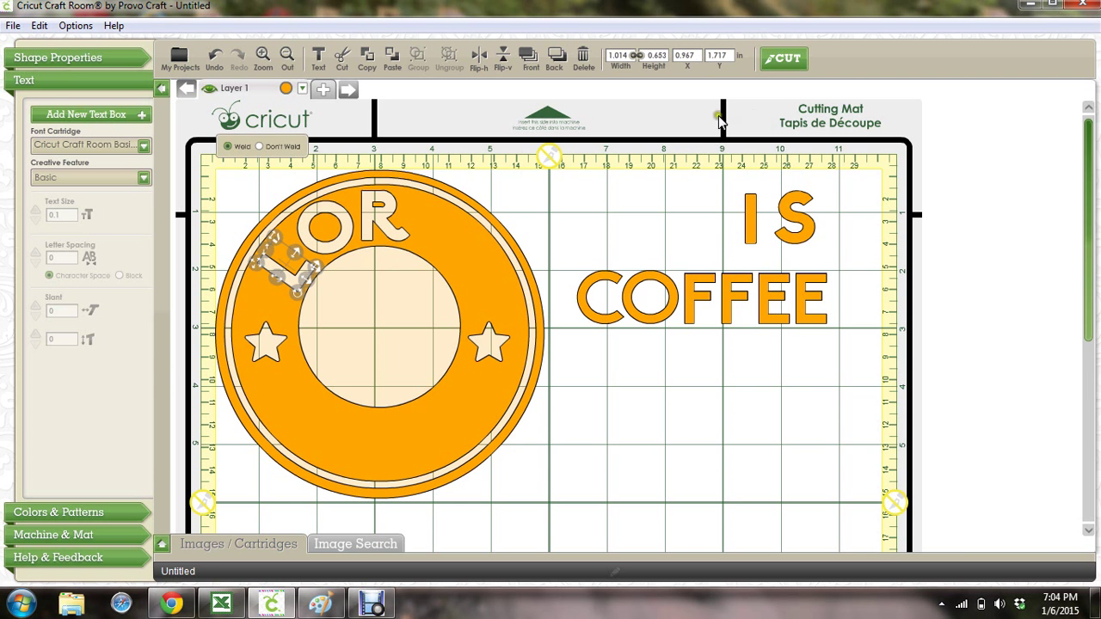
left_click(708, 191)
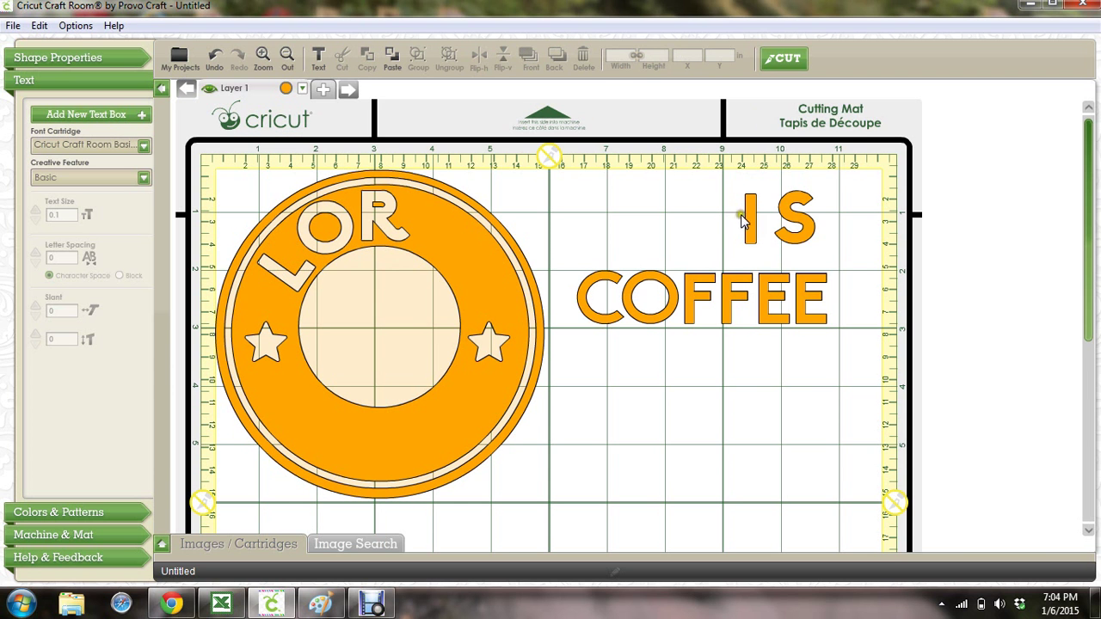
Move the tilted I onto the arc after LOR and settle it into place.
left_click_drag(752, 217, 409, 245)
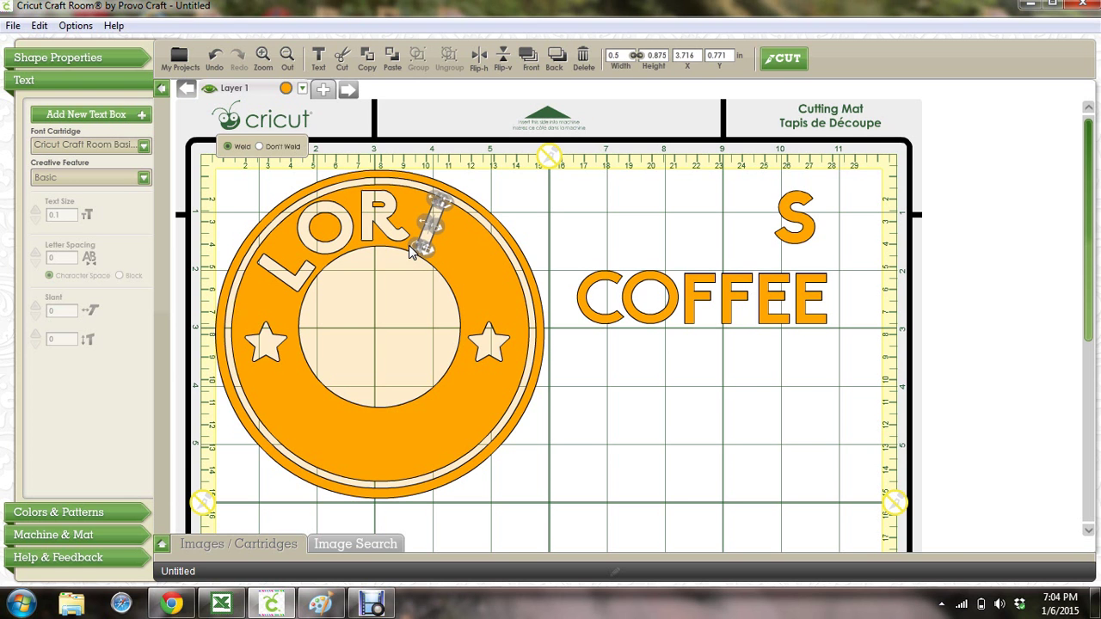
key("ctrl+z")
key("ctrl+z")
key("ctrl+z")
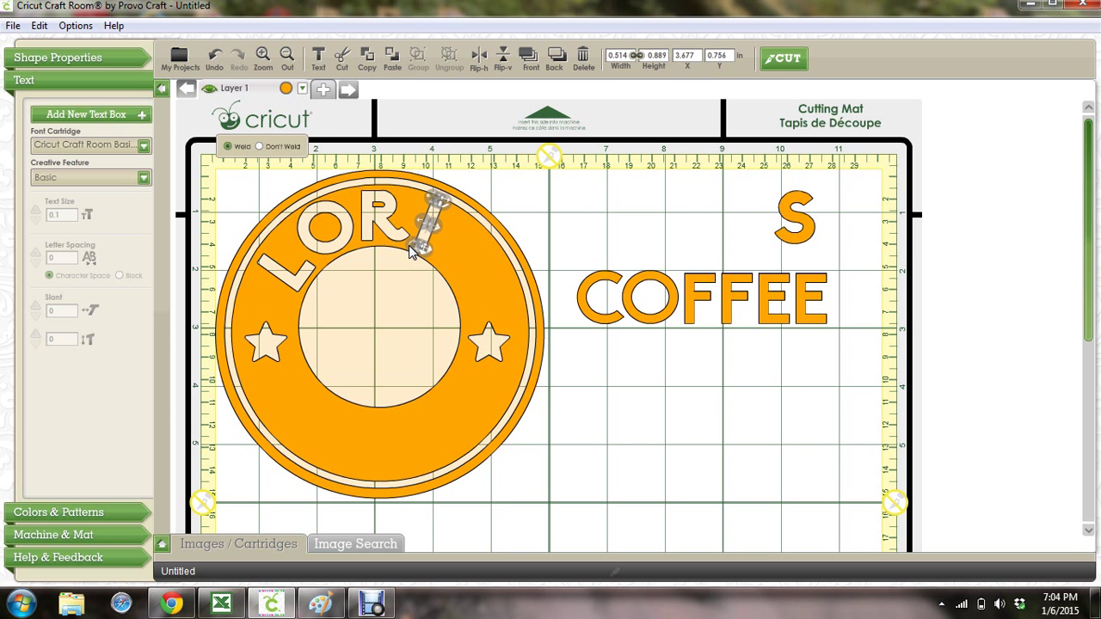
key("ctrl+z")
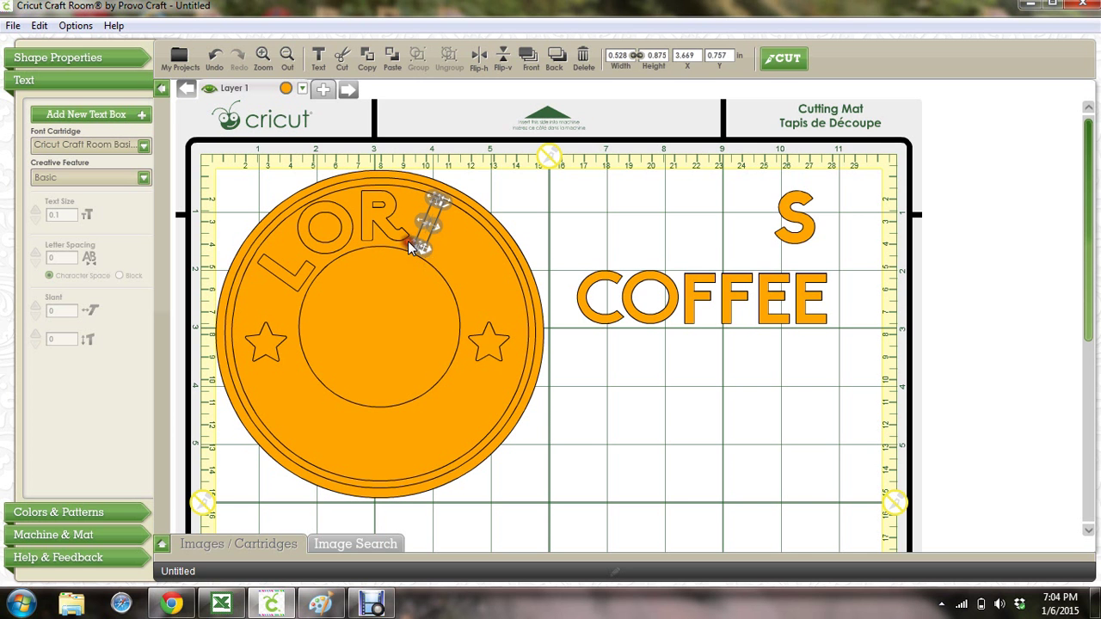
Drag the S onto the ring after LORI and rotate it to follow the arc.
left_click(778, 208)
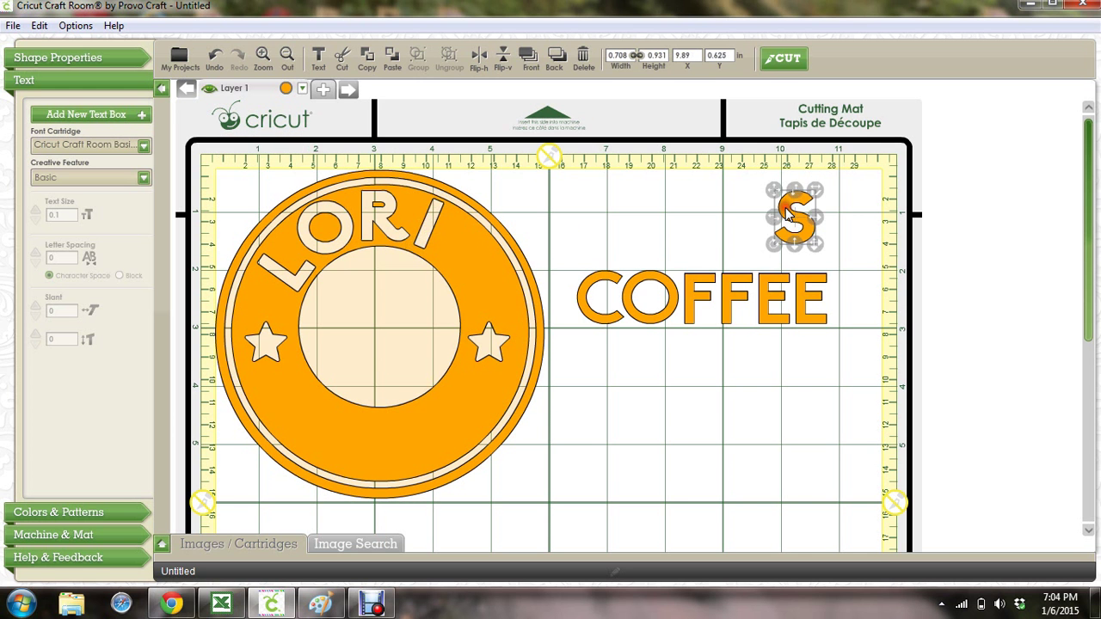
left_click_drag(774, 201, 448, 222)
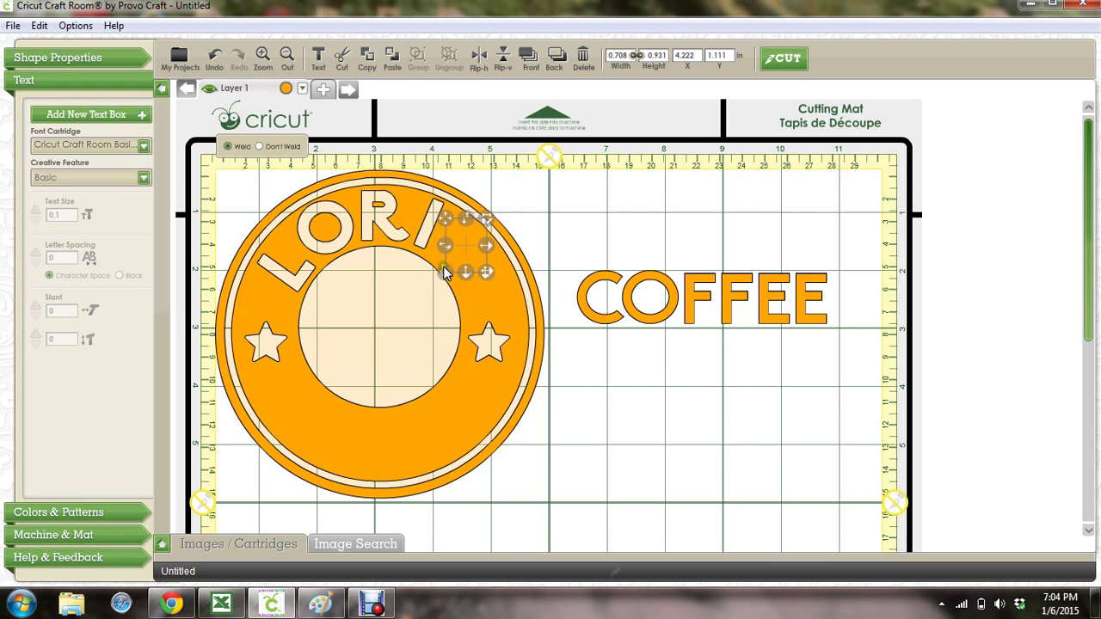
left_click_drag(446, 221, 431, 258)
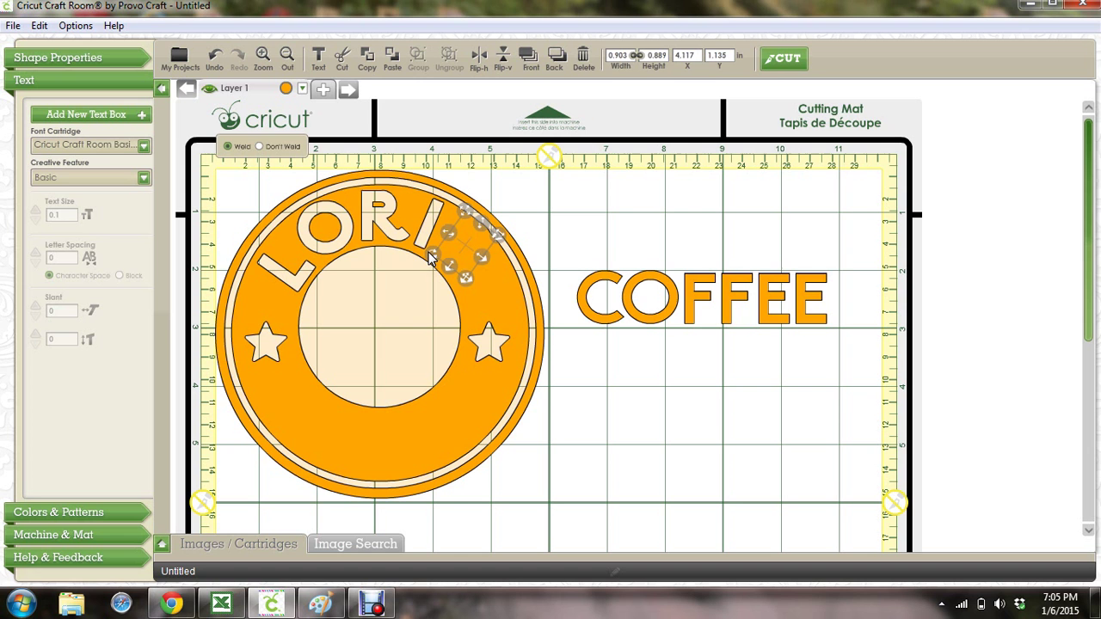
left_click_drag(431, 258, 484, 230)
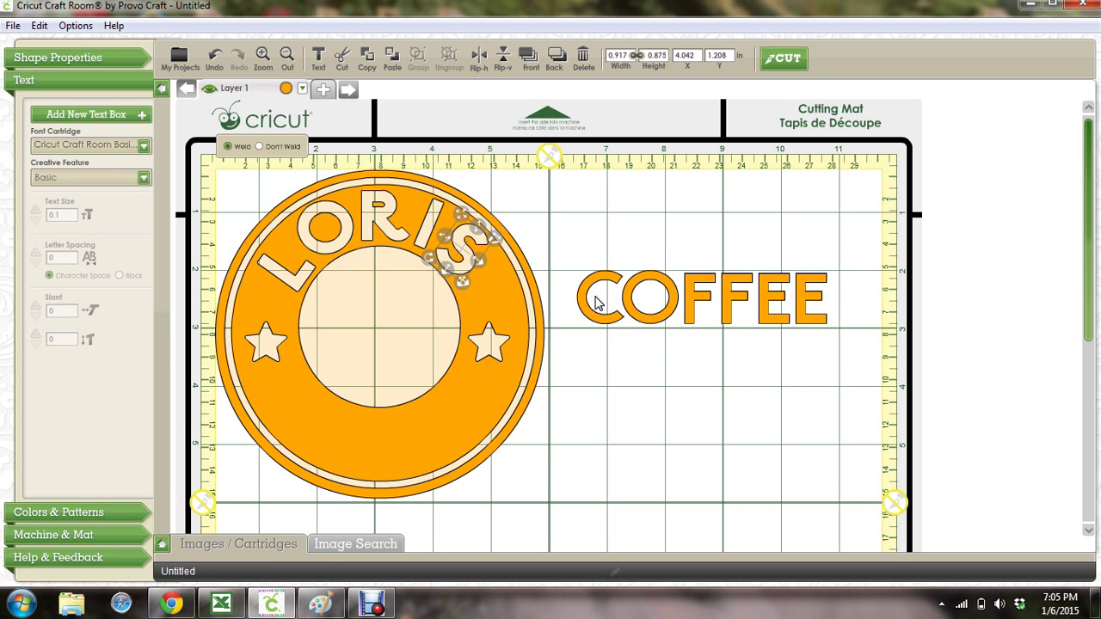
left_click(735, 302)
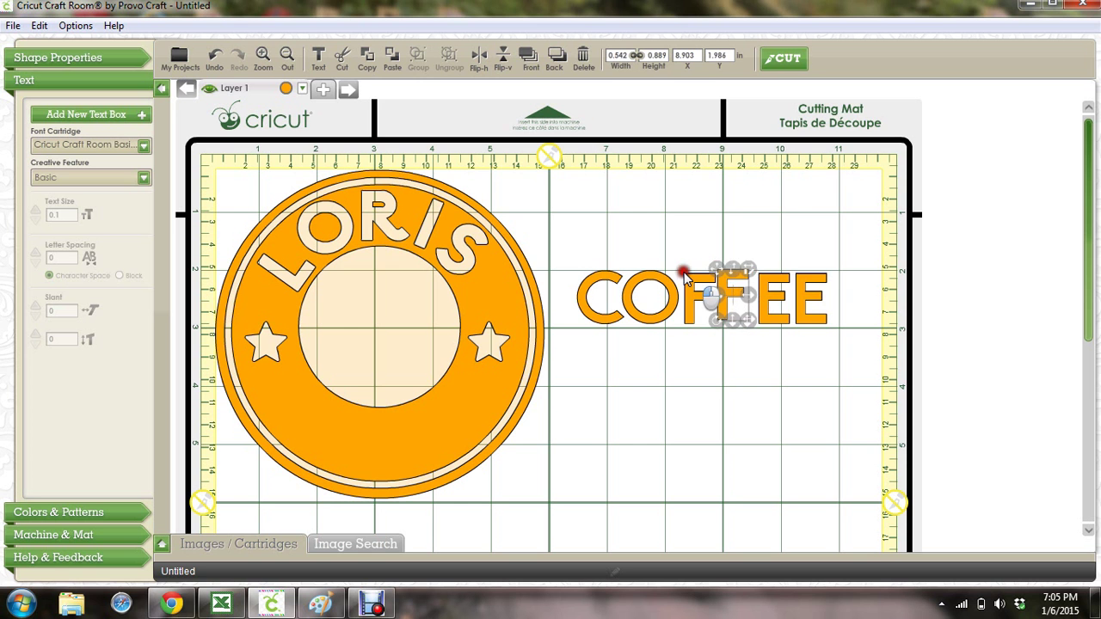
Drag the second F to the ring's bottom below the centre hole and tilt it to the curve.
left_click_drag(685, 273, 395, 413)
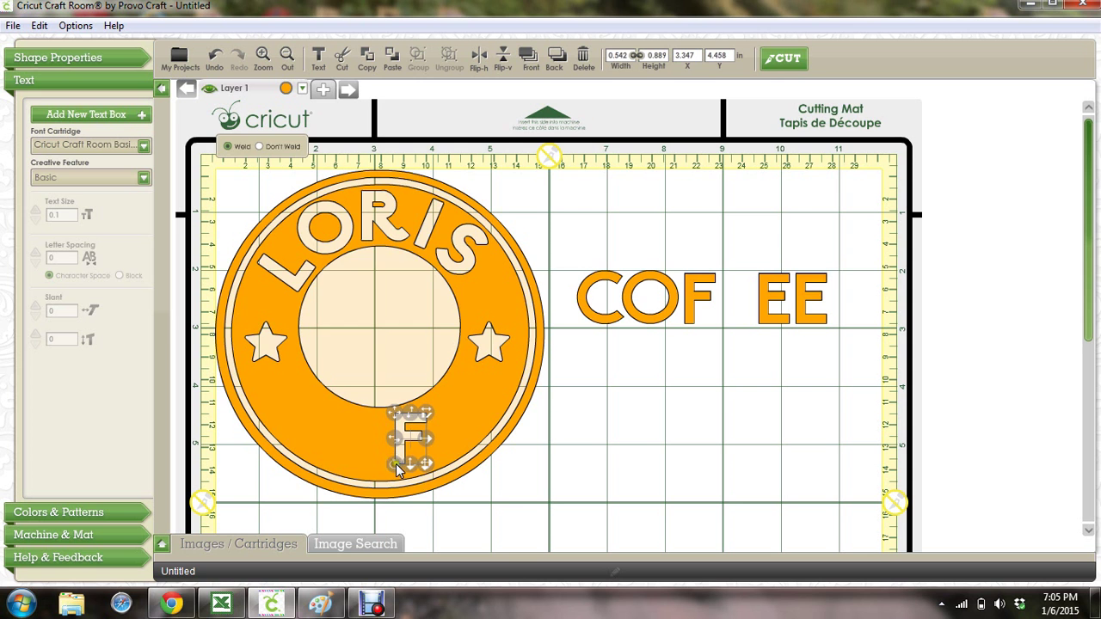
left_click_drag(397, 467, 406, 473)
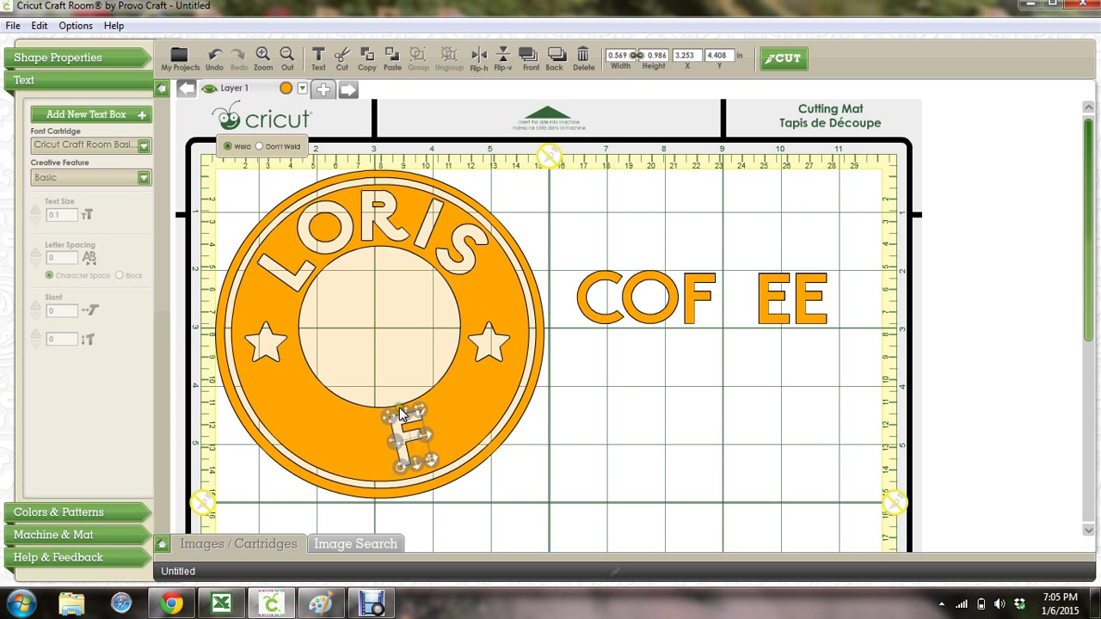
left_click_drag(398, 467, 398, 466)
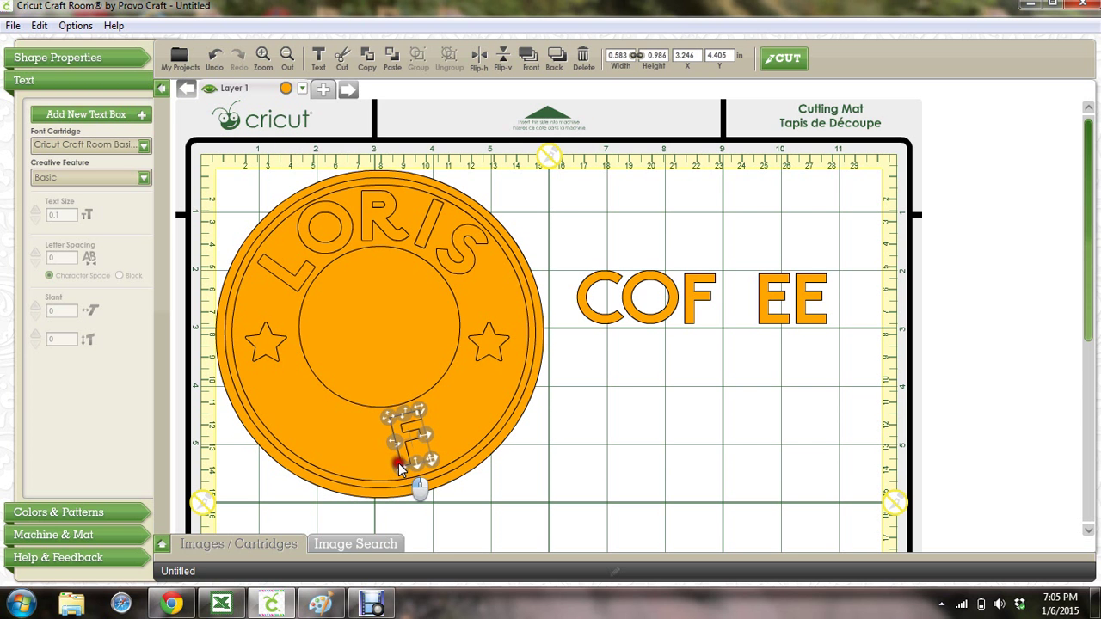
left_click(755, 287)
Place the first E beside the F on the lower arc, tilted to match the curve.
left_click(762, 294)
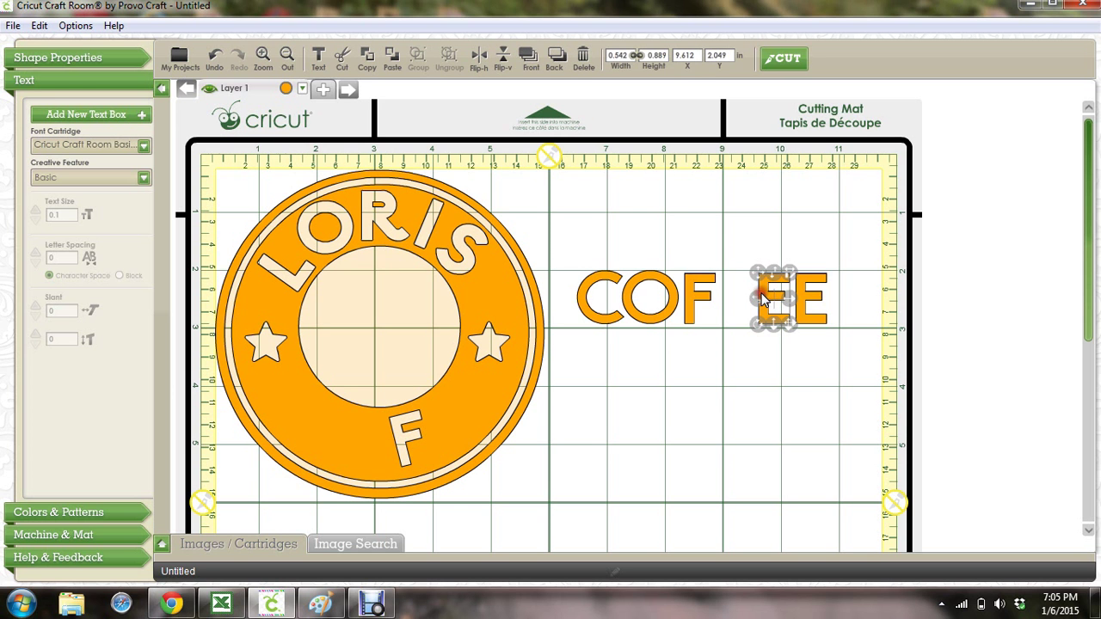
left_click_drag(720, 277, 433, 400)
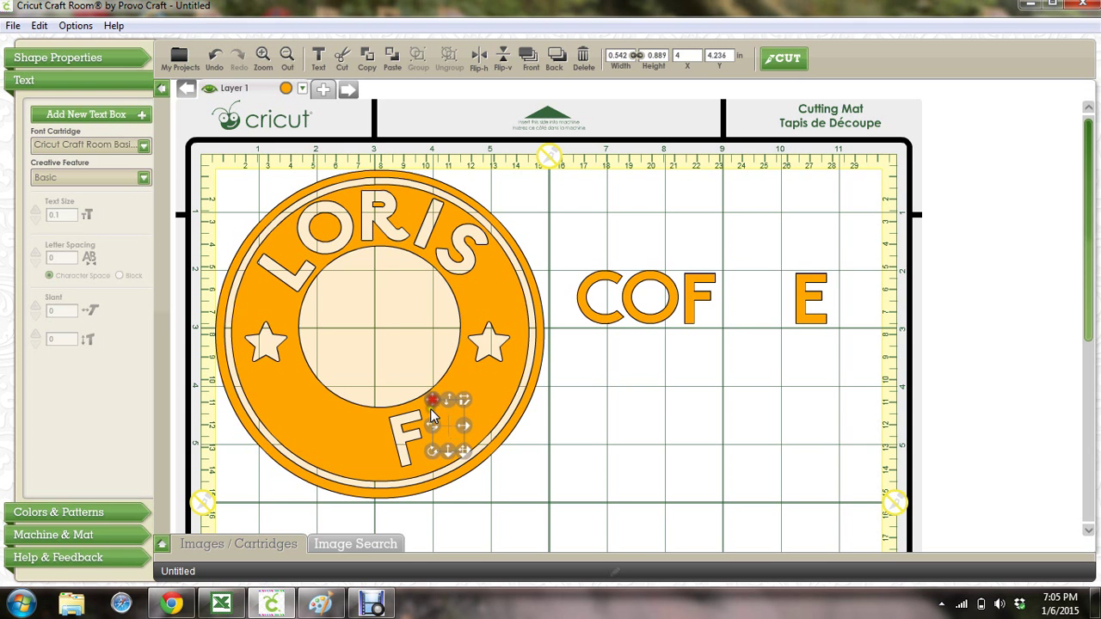
left_click_drag(430, 448, 451, 454)
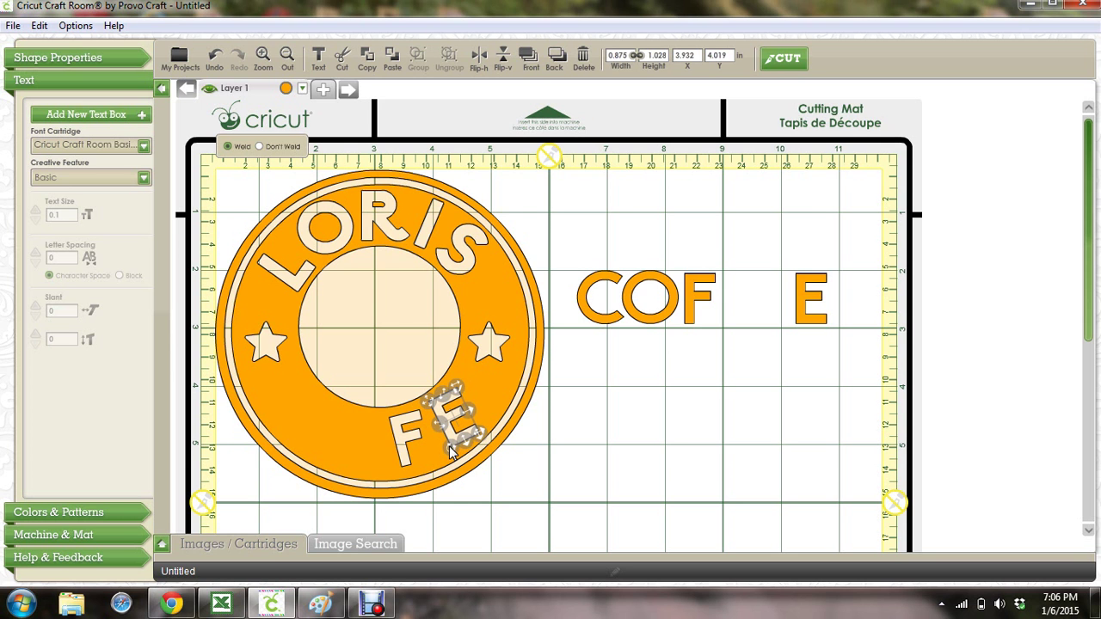
left_click(453, 456)
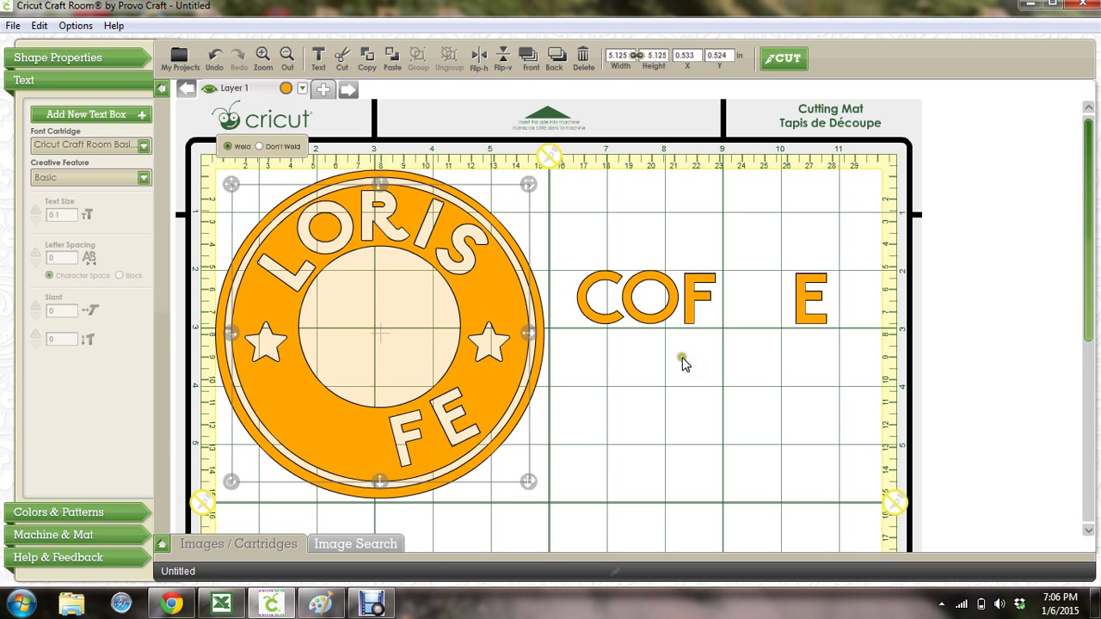
left_click(638, 408)
left_click(447, 422)
left_click_drag(428, 444, 432, 445)
Add the last E after FE, rotate it, and nudge the middle E and F for even spacing.
left_click(688, 342)
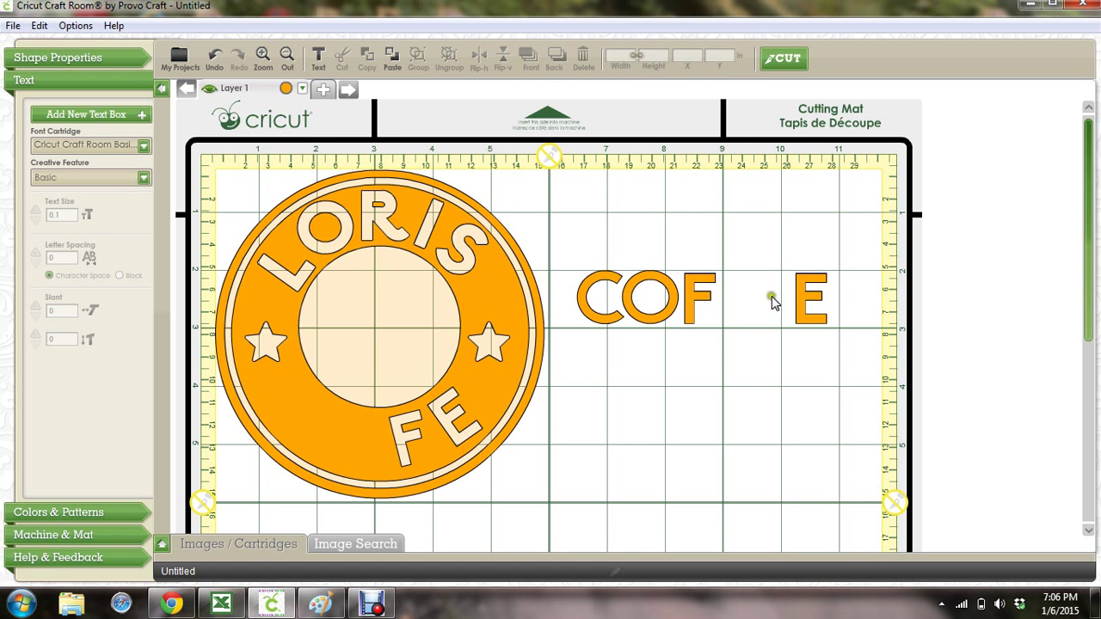
left_click_drag(806, 291, 463, 358)
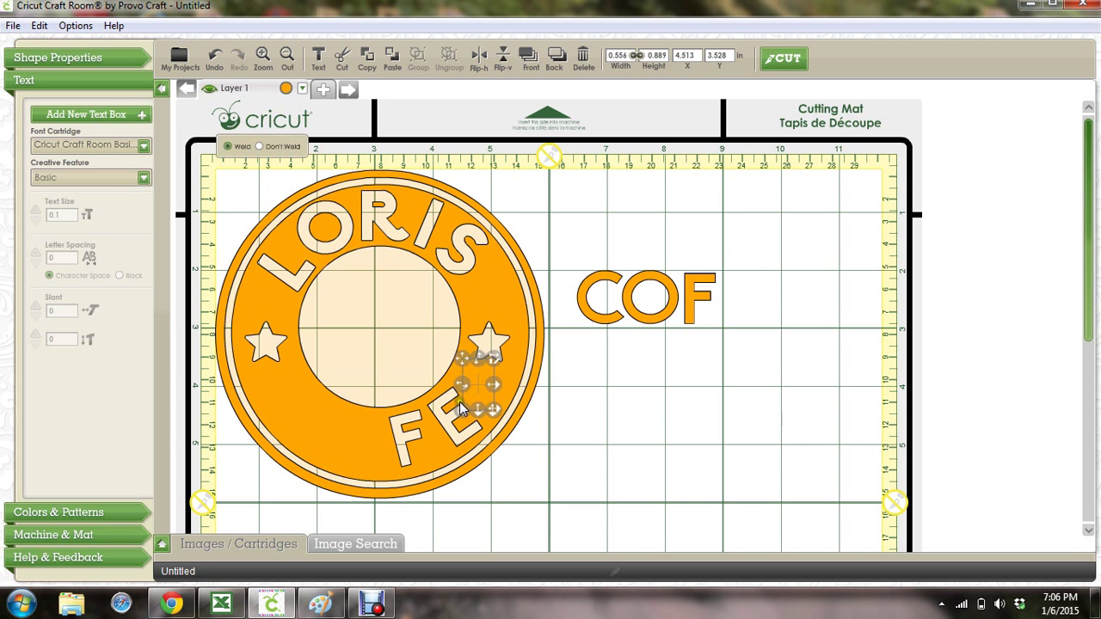
left_click_drag(462, 407, 486, 416)
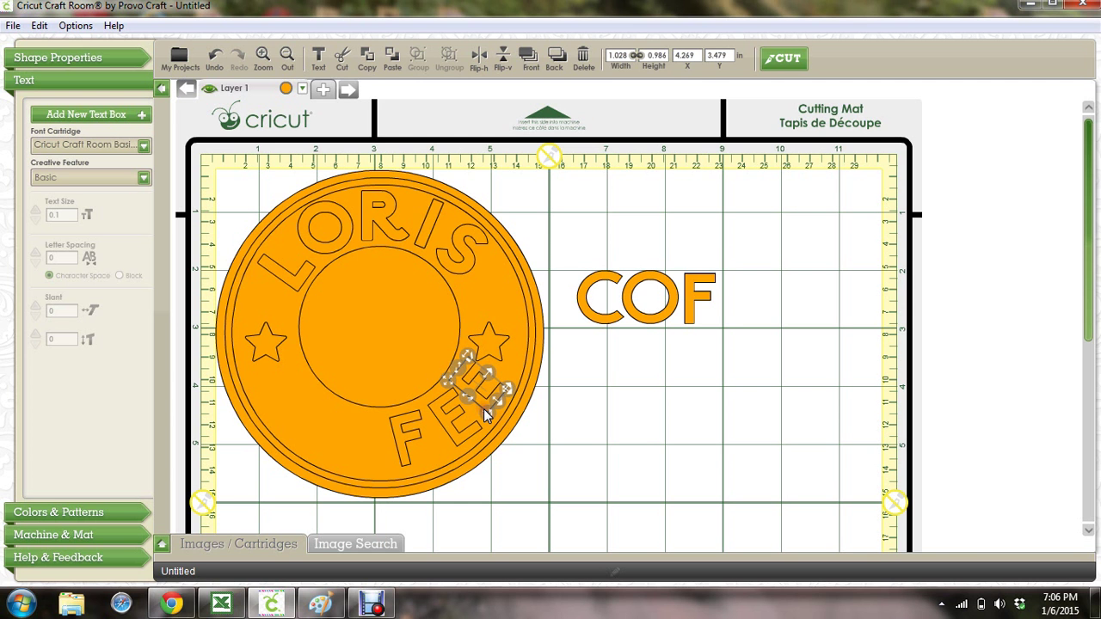
left_click(436, 411)
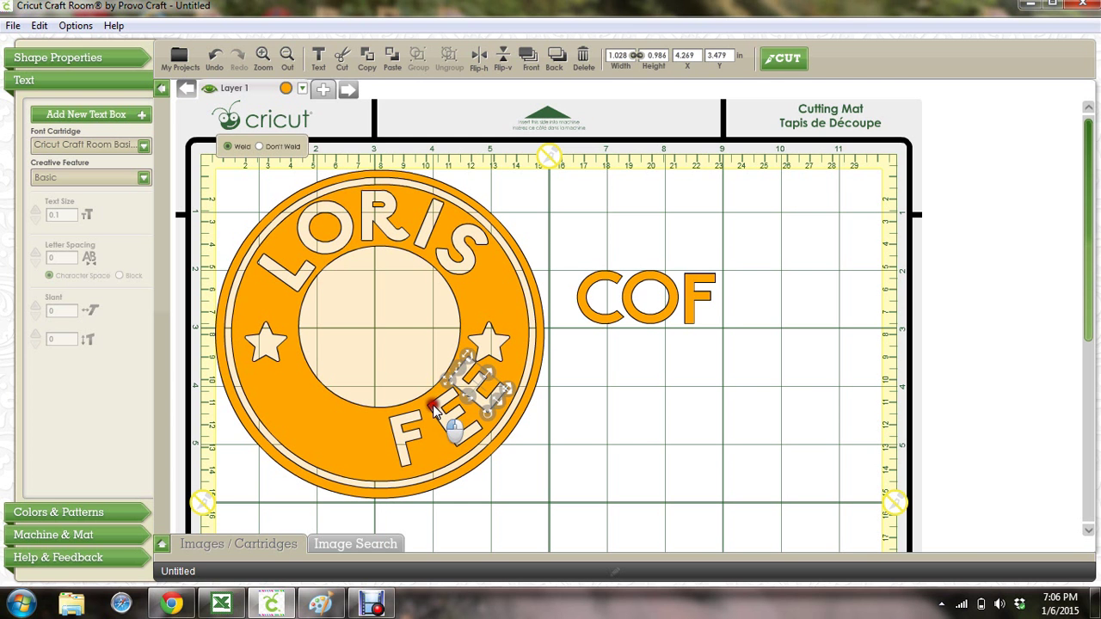
left_click_drag(427, 391, 421, 392)
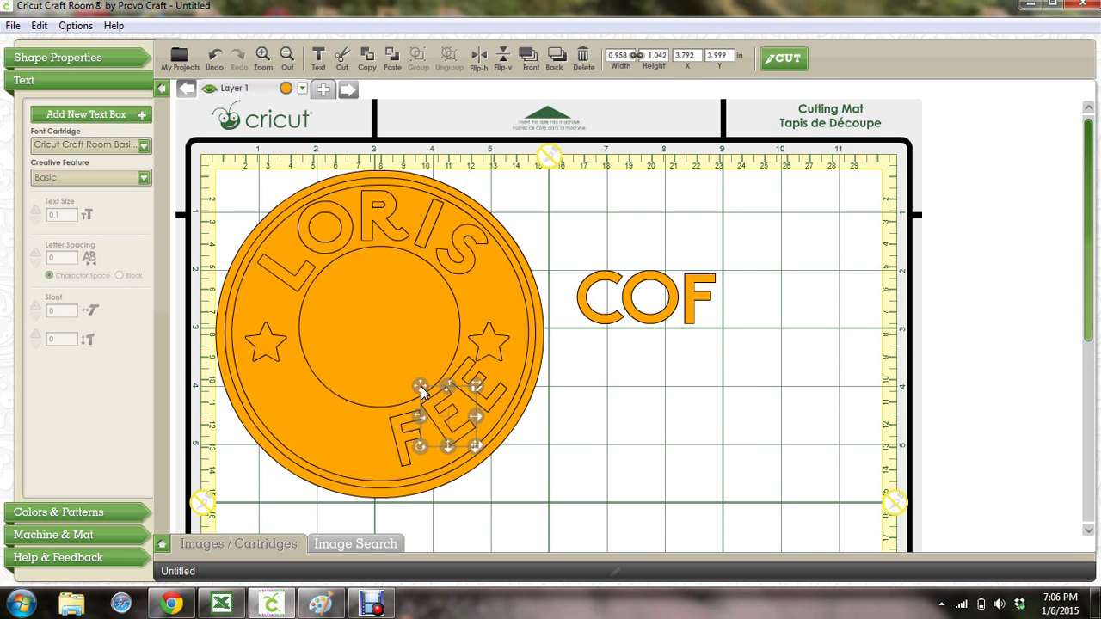
left_click(396, 423)
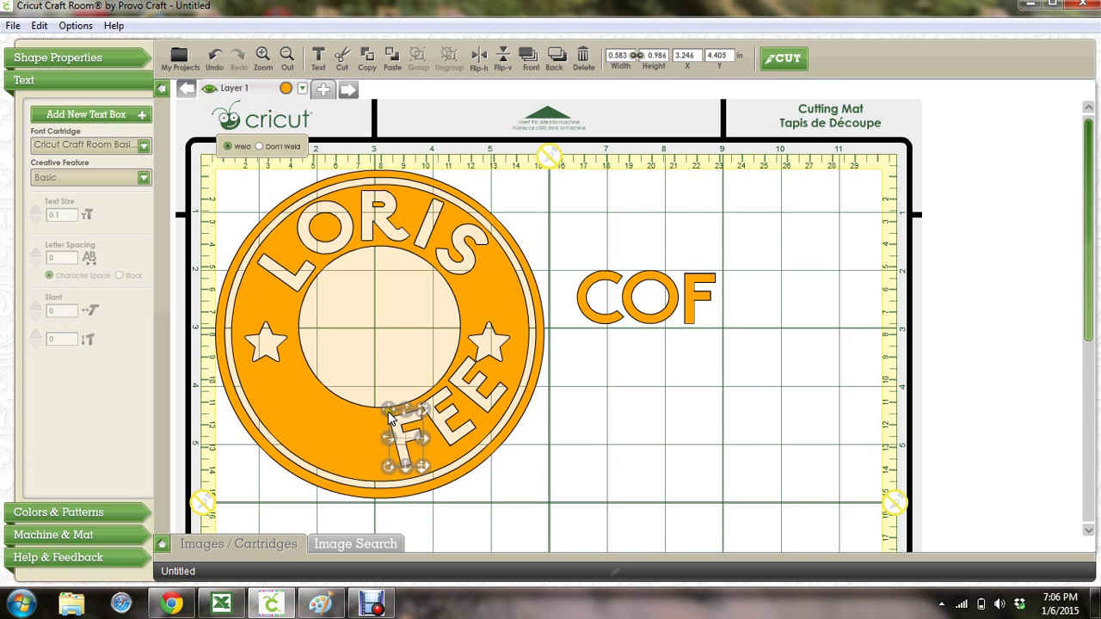
left_click_drag(390, 419, 385, 411)
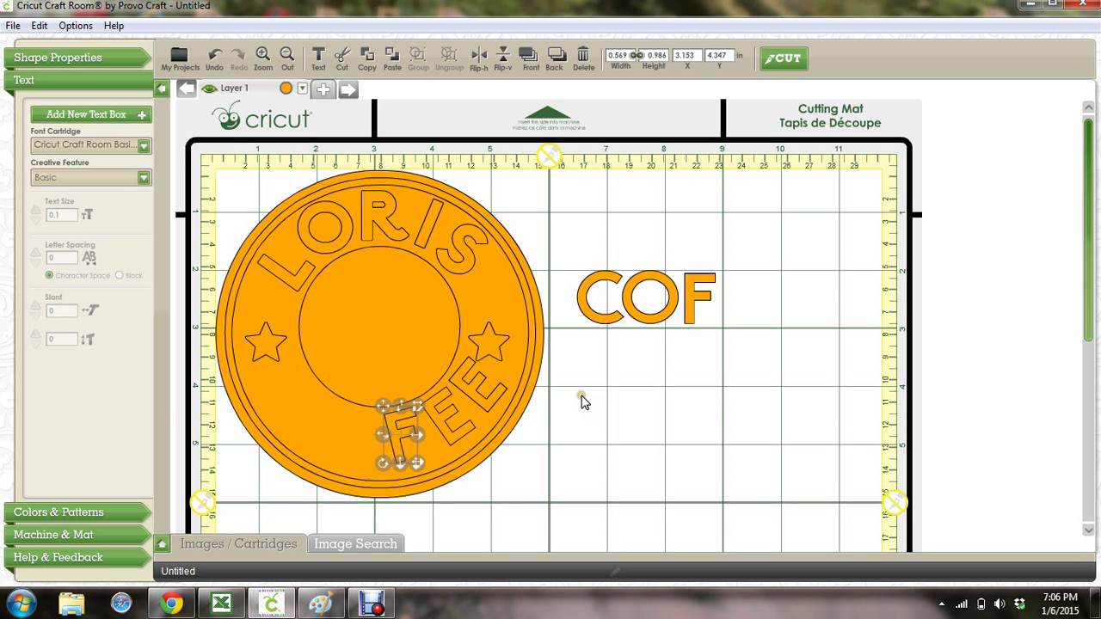
Move the C onto the lower-left ring below the left star, tilt it, and nudge it left and down.
left_click(689, 287)
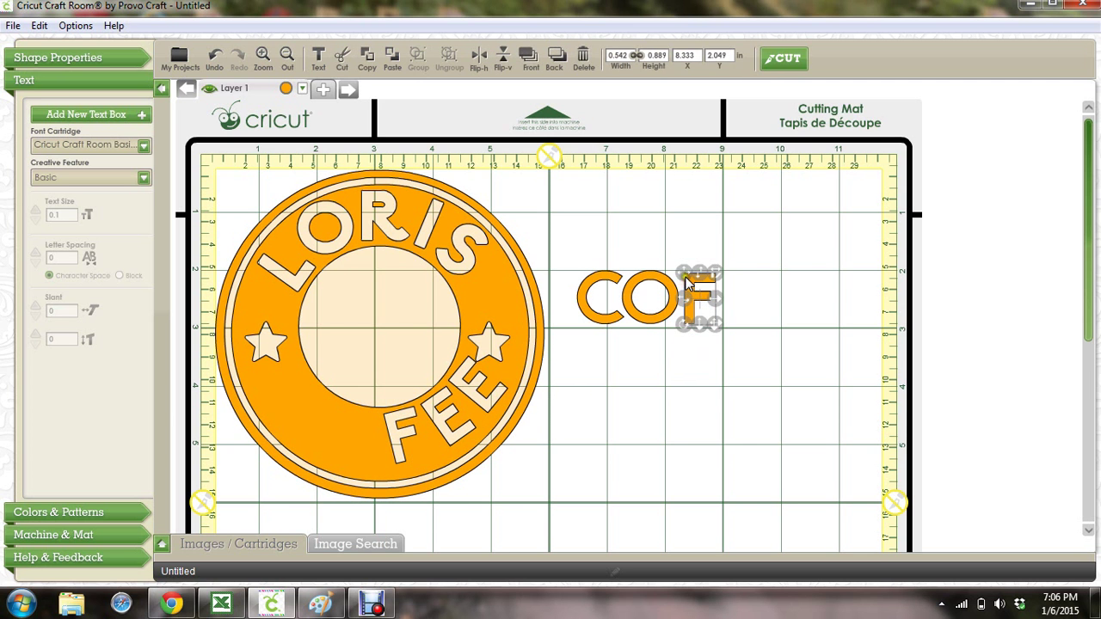
left_click(612, 277)
left_click_drag(576, 273, 265, 369)
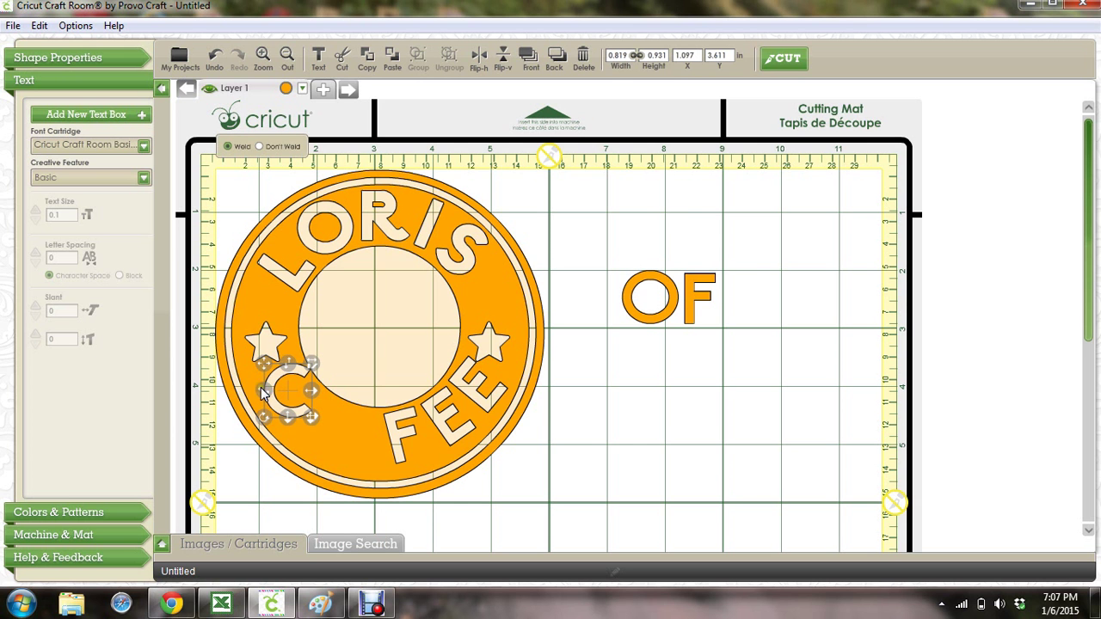
left_click_drag(262, 417, 249, 389)
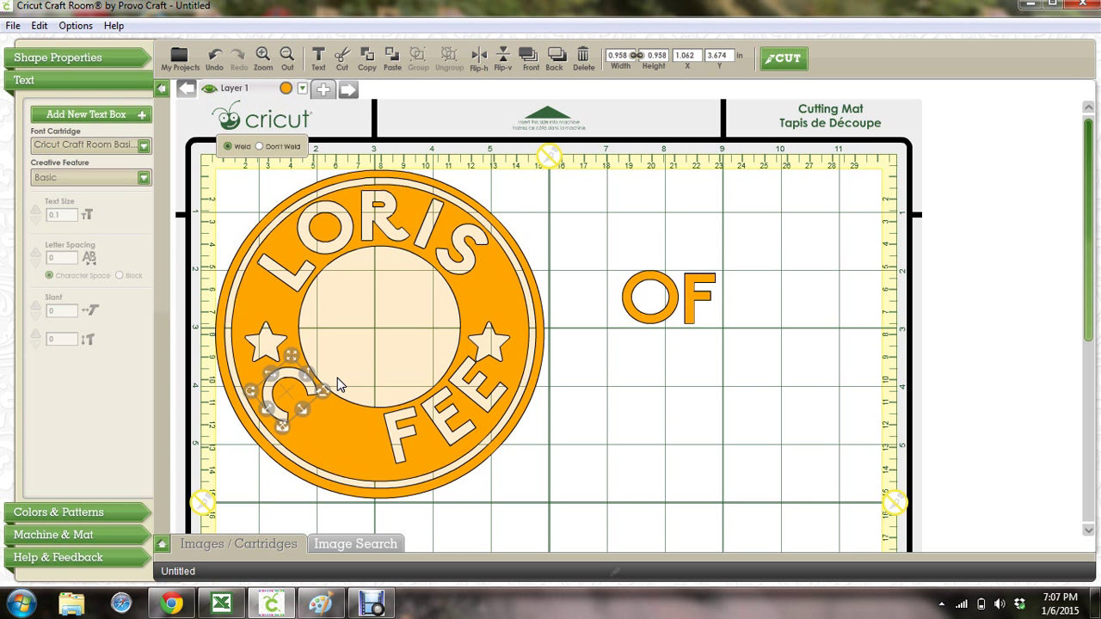
key("Left")
key("Down")
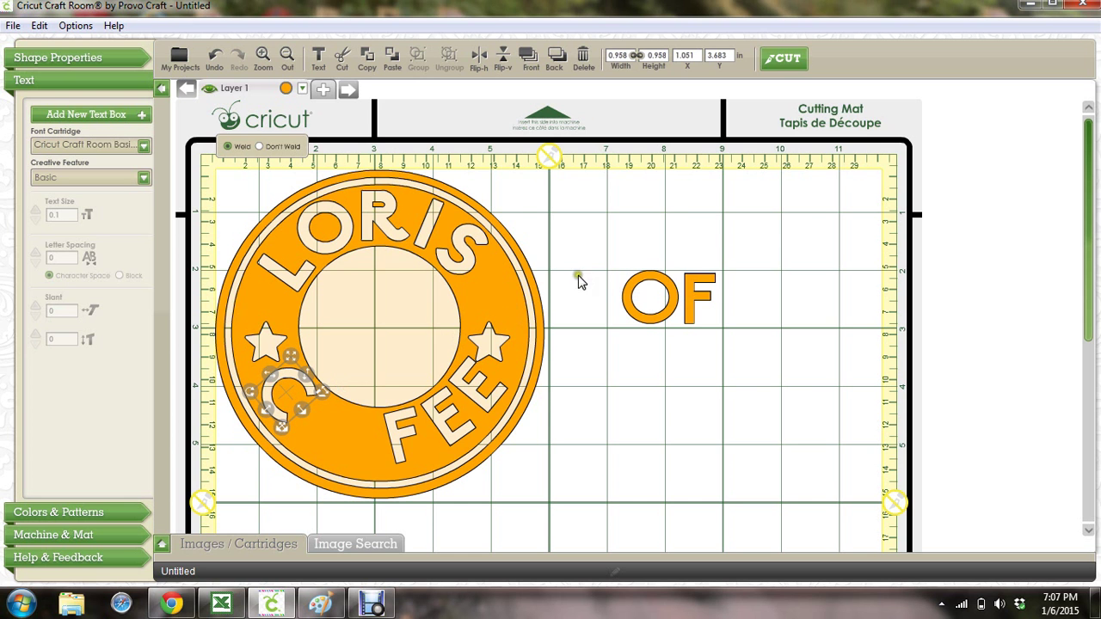
left_click(632, 292)
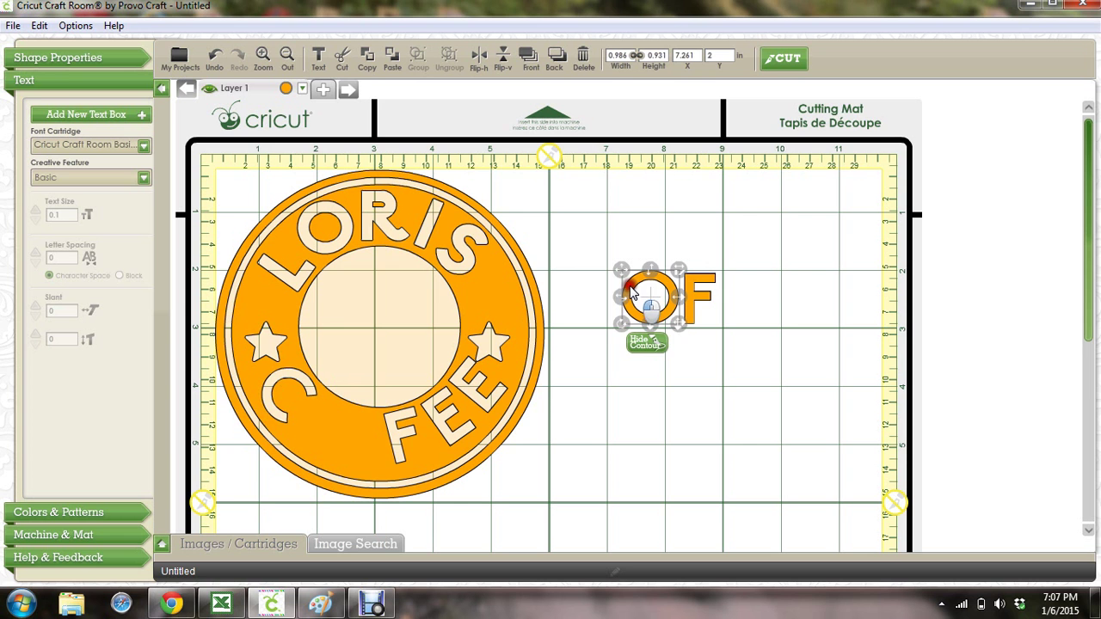
Drag the O onto the ring beside the C, raising the C slightly and tucking the O close.
left_click_drag(632, 293, 300, 400)
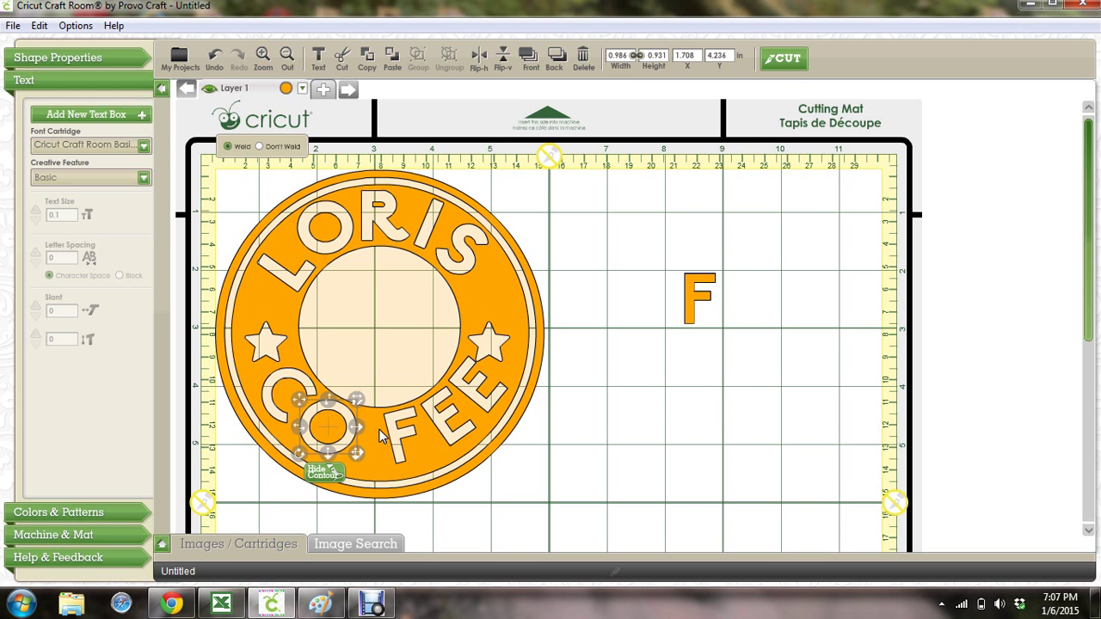
left_click(298, 383)
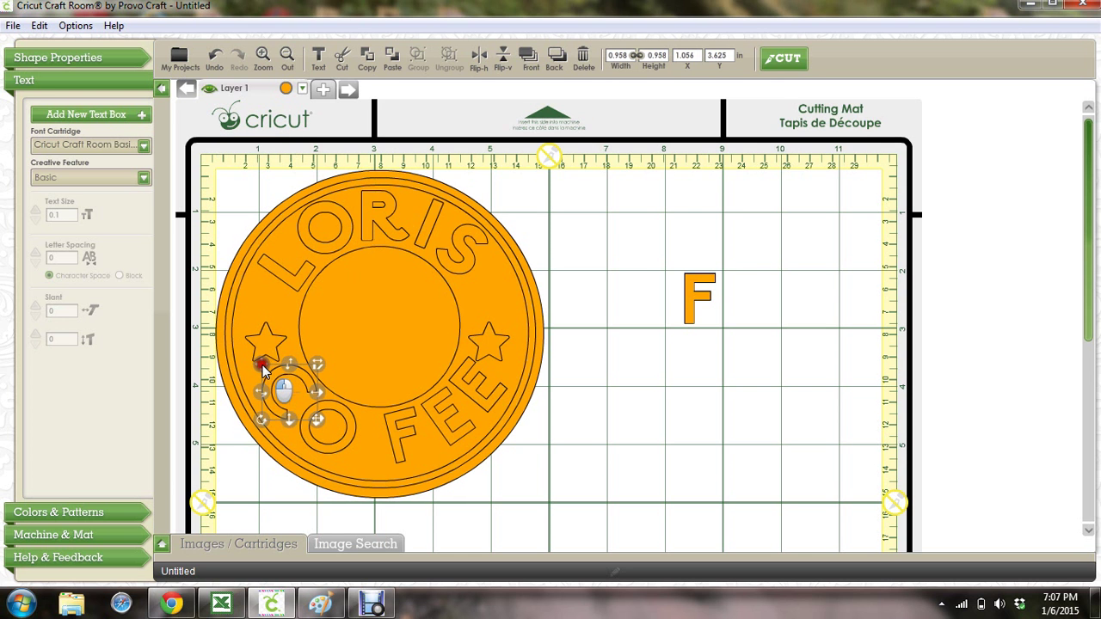
left_click_drag(262, 370, 260, 368)
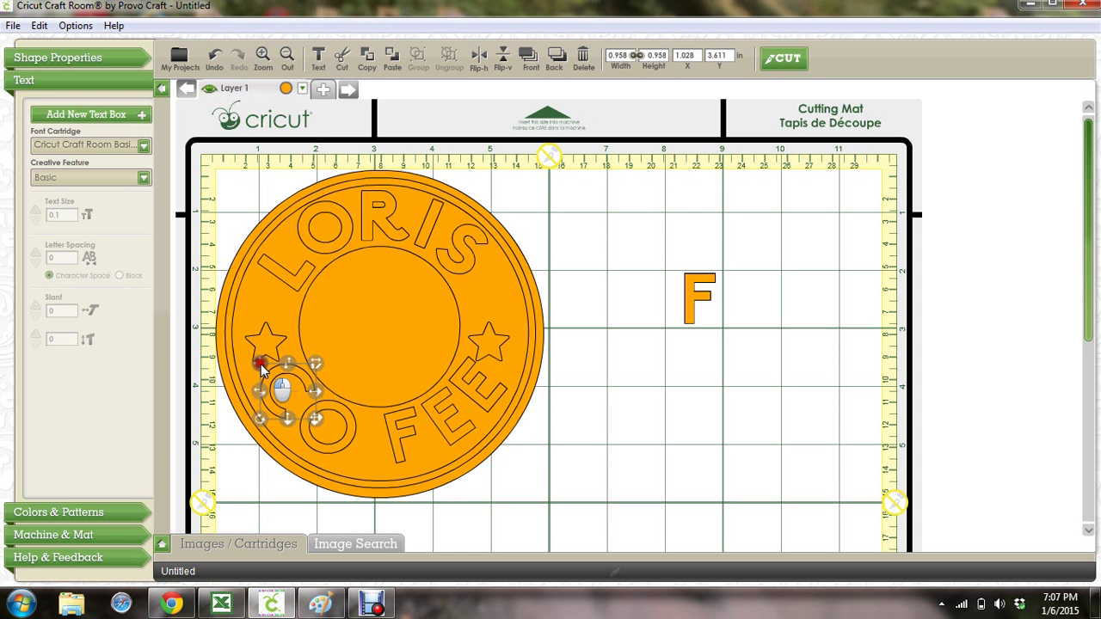
left_click(348, 436)
left_click(348, 436)
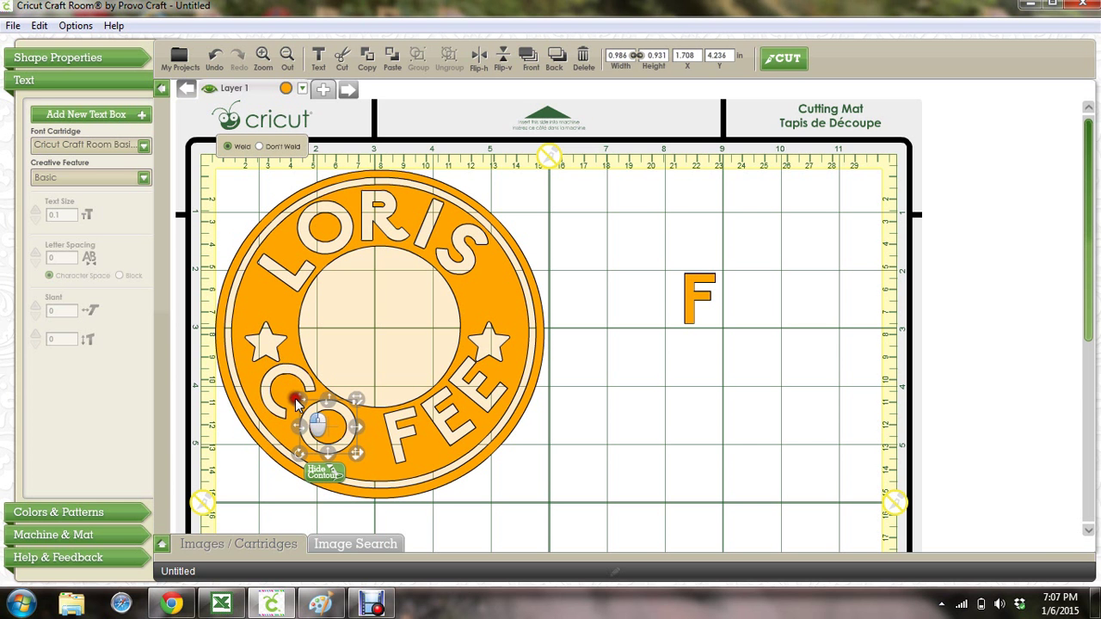
left_click_drag(293, 401, 294, 400)
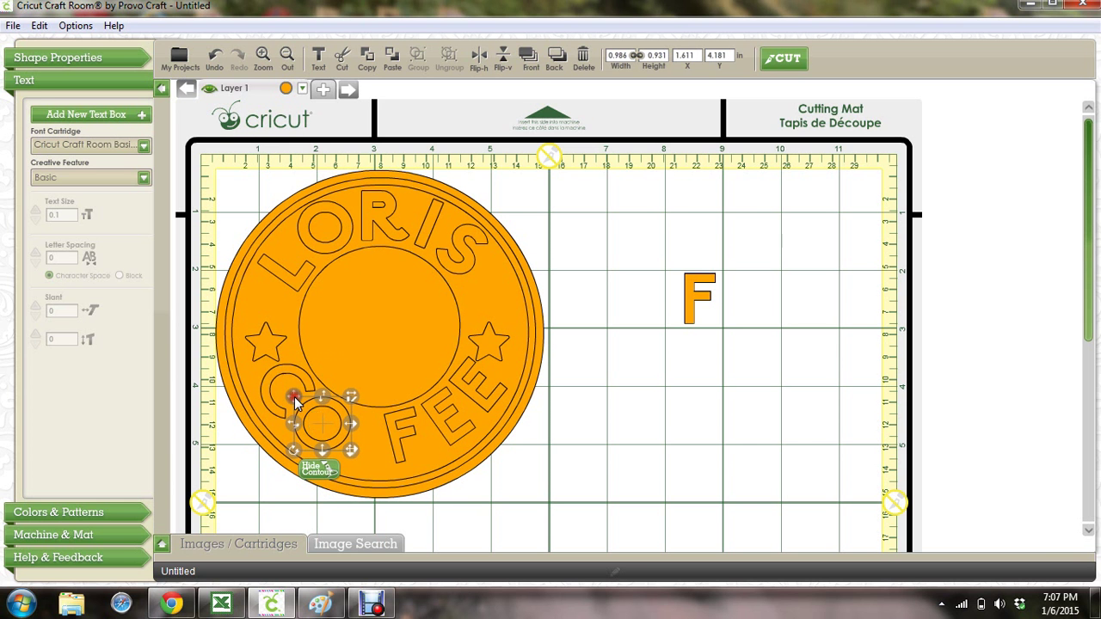
left_click(399, 434)
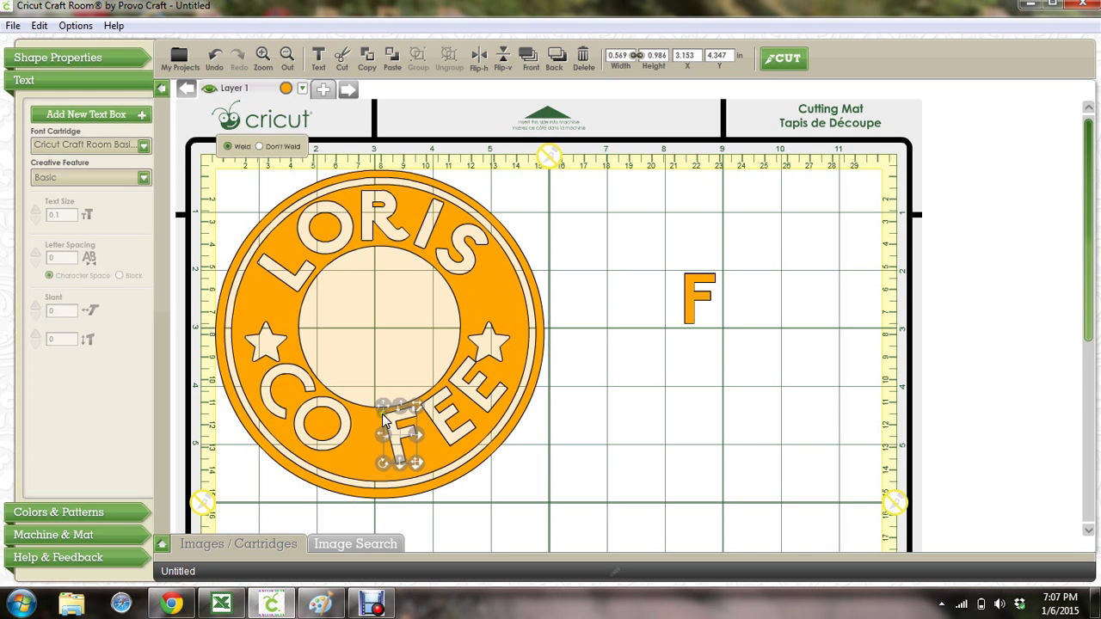
Tilt the placed F and move the spare F into the gap, angled to the curve.
left_click(384, 414)
left_click_drag(384, 415, 389, 413)
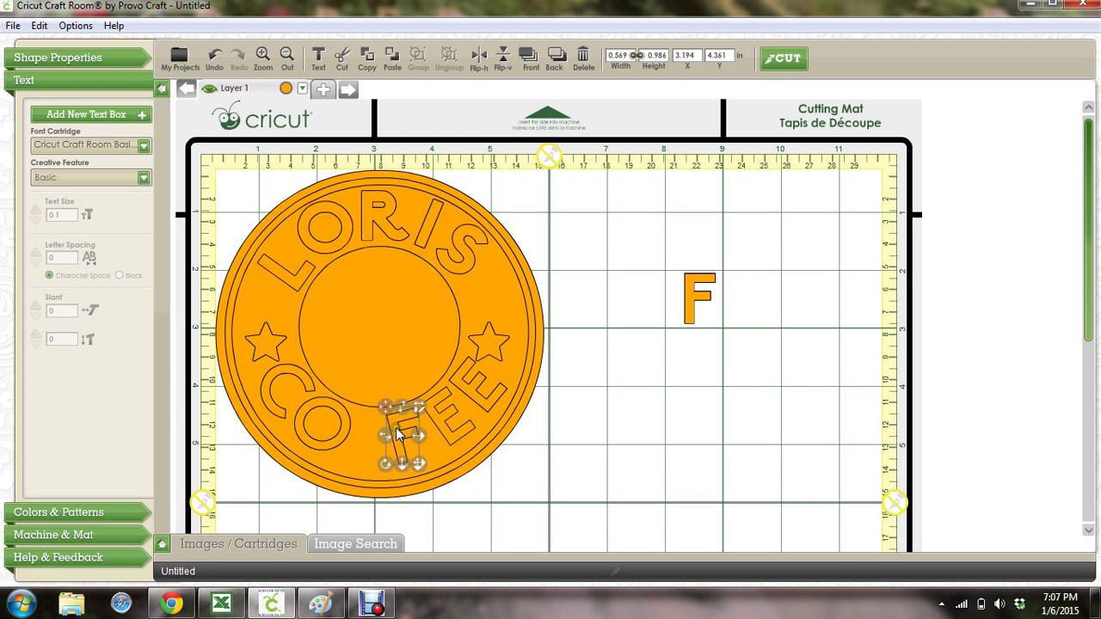
left_click_drag(385, 464, 389, 460)
left_click(689, 281)
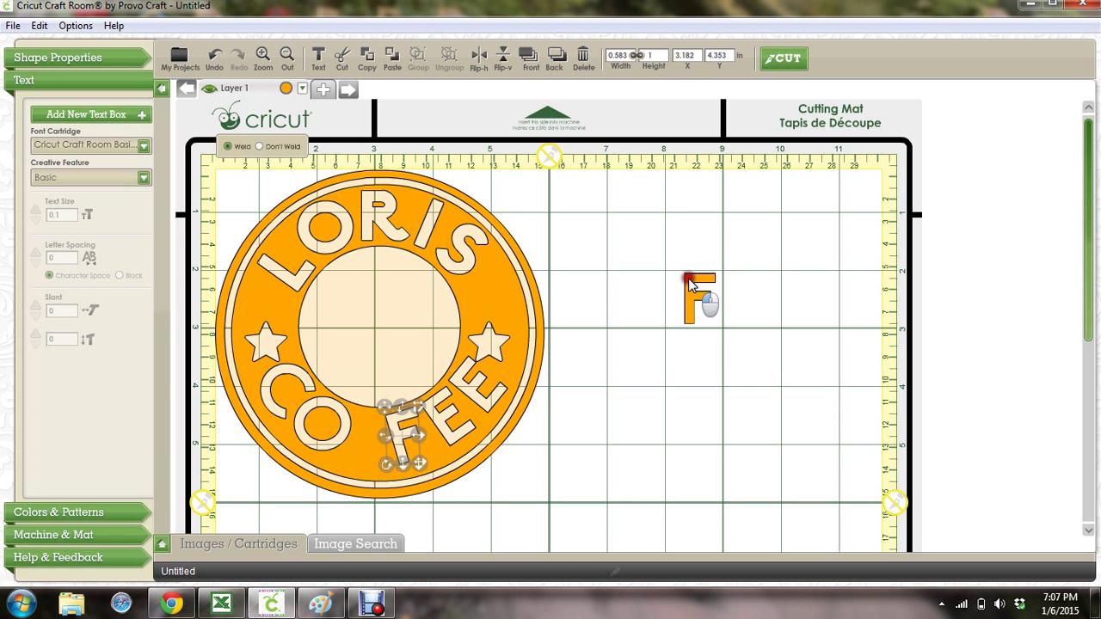
left_click_drag(684, 275, 351, 417)
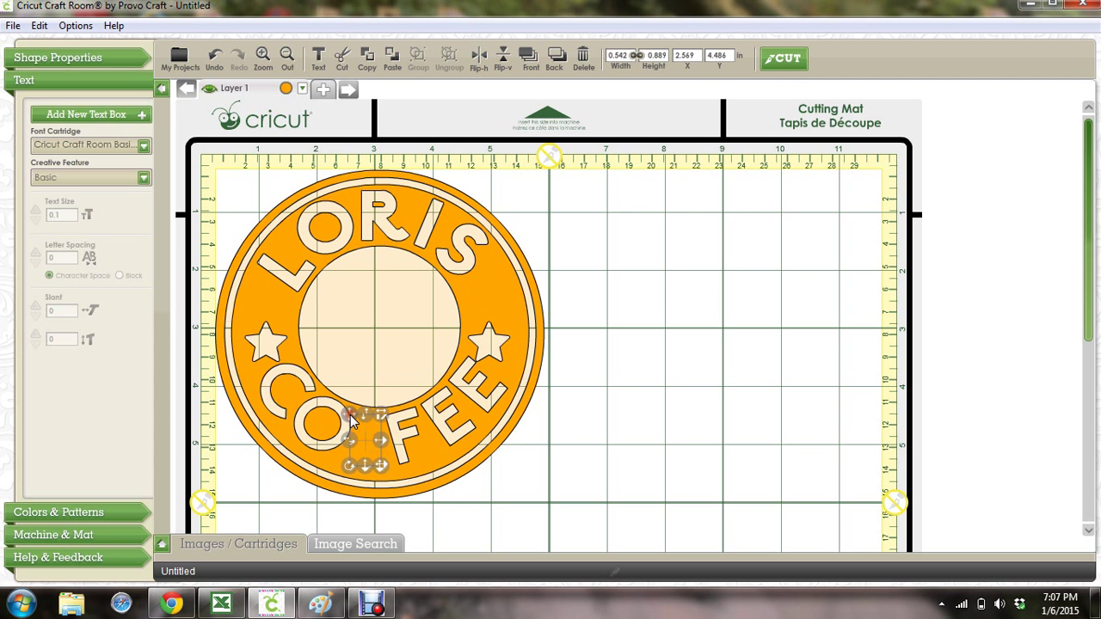
left_click_drag(348, 465, 355, 416)
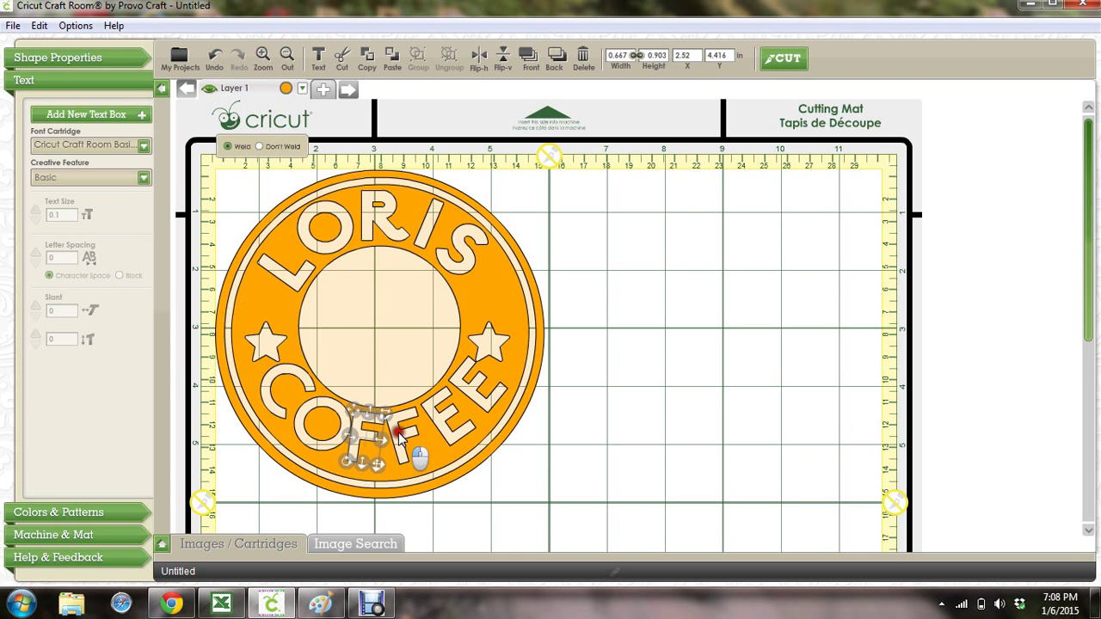
Nudge both F's and the E into an even line along the bottom arc.
left_click(388, 419)
left_click_drag(385, 413, 386, 410)
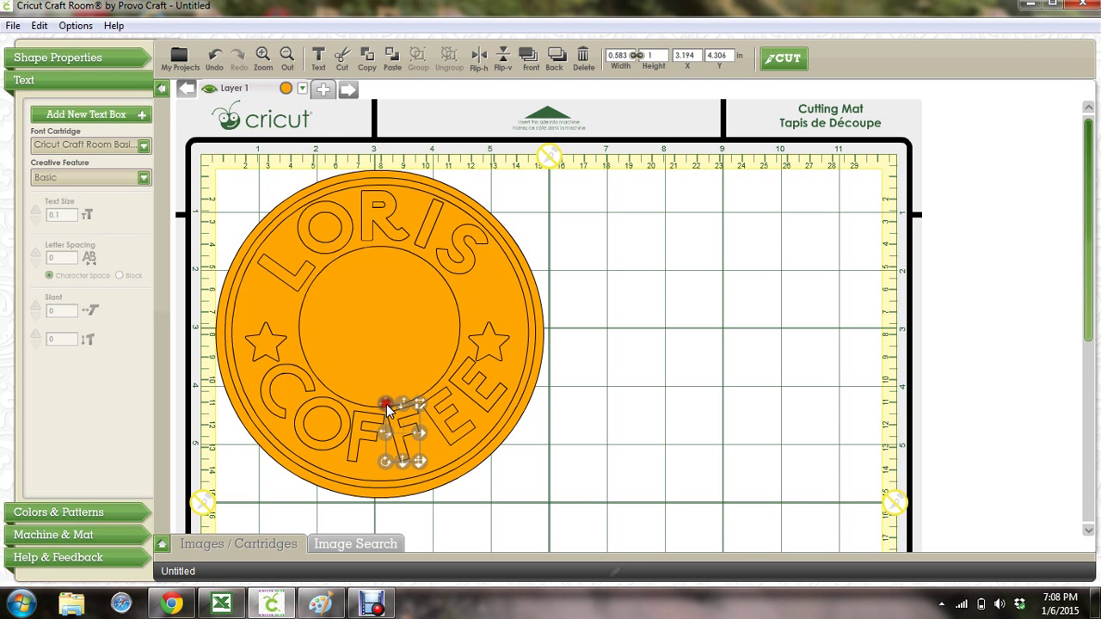
left_click(430, 409)
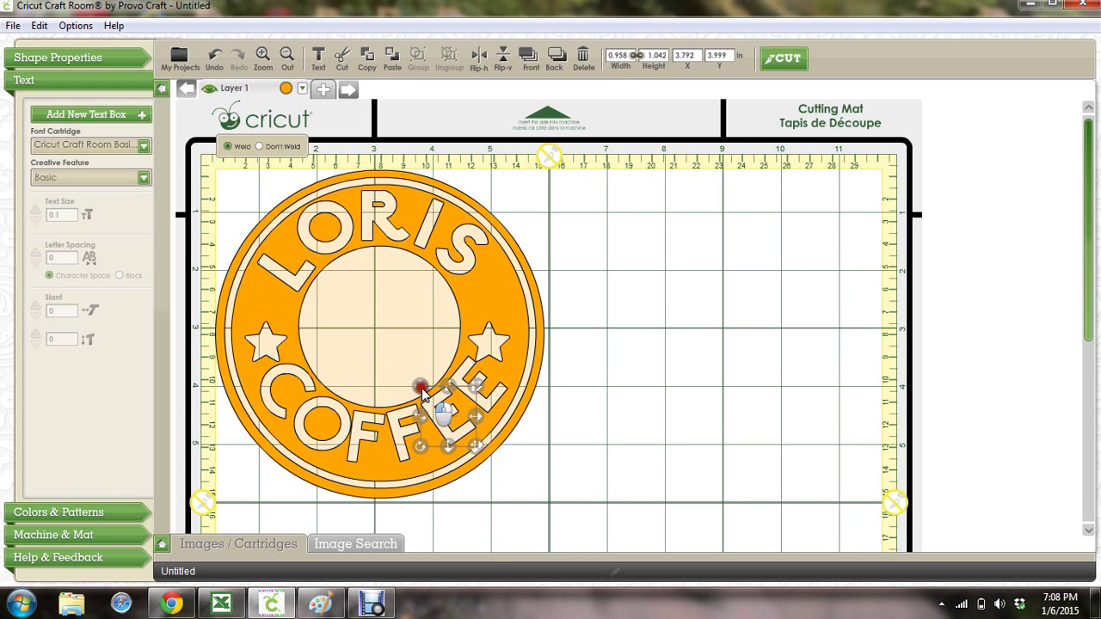
left_click_drag(422, 391, 421, 388)
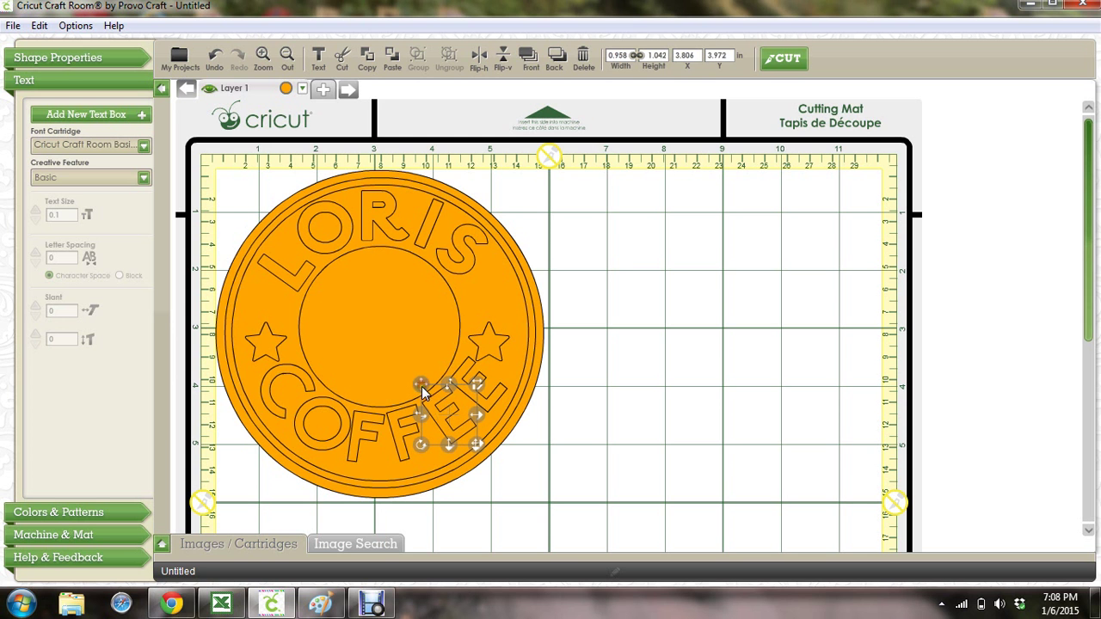
left_click(397, 438)
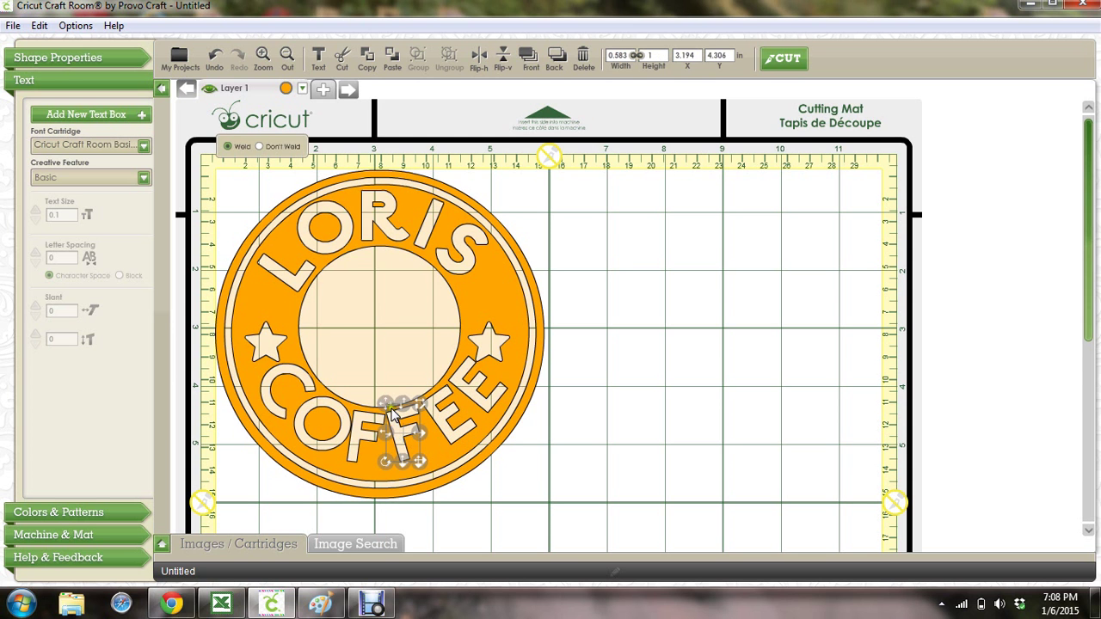
left_click_drag(388, 411, 390, 411)
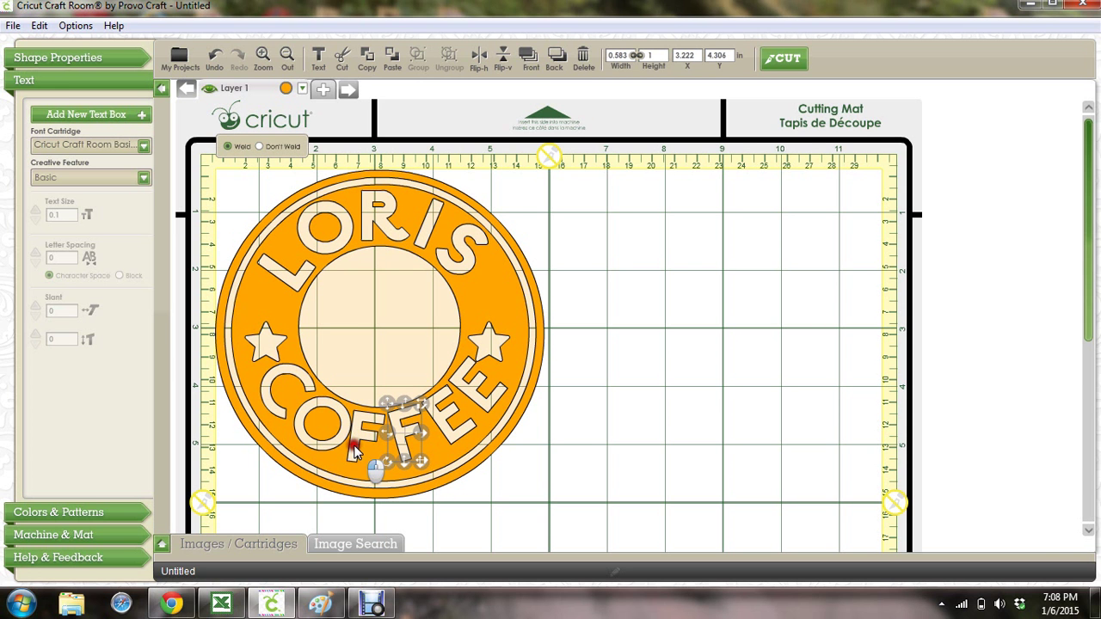
left_click(354, 445)
mouse_move(353, 447)
left_mouse_down()
mouse_move(359, 435)
mouse_move(349, 459)
left_mouse_up()
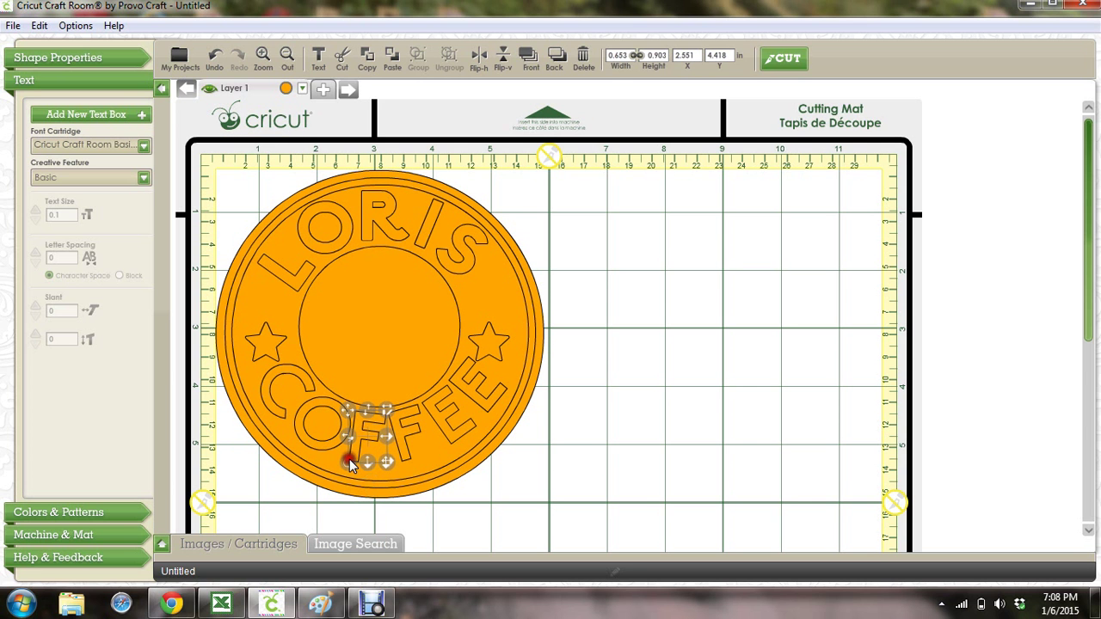
left_click(637, 364)
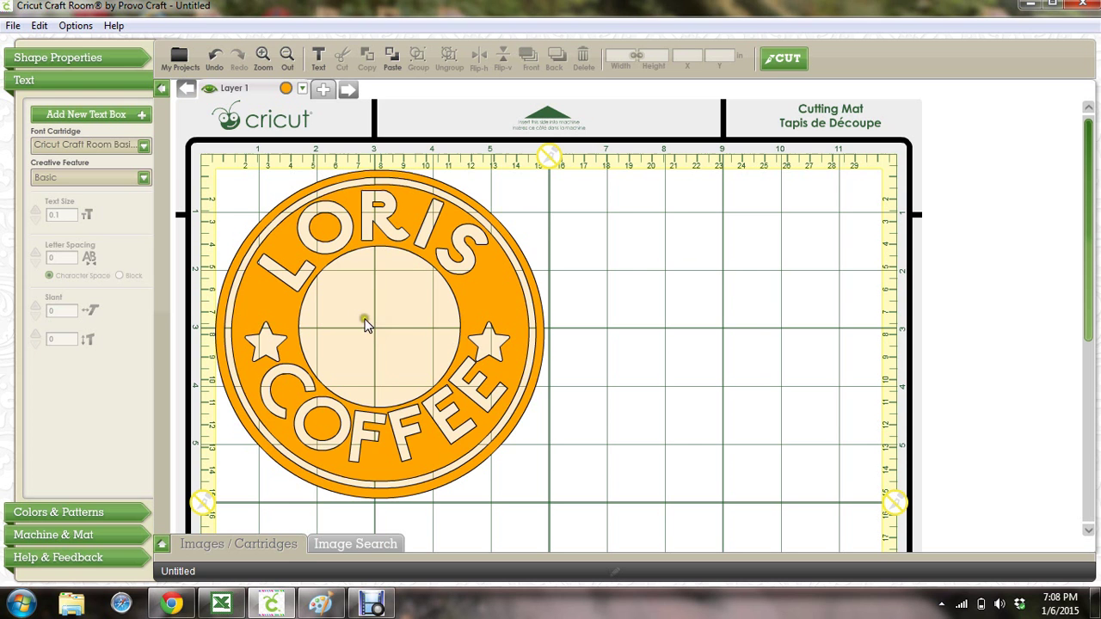
Add a Heart shape from the image library, shrink it to 2.194 × 1.931 in, and centre it in the ring.
left_click(161, 545)
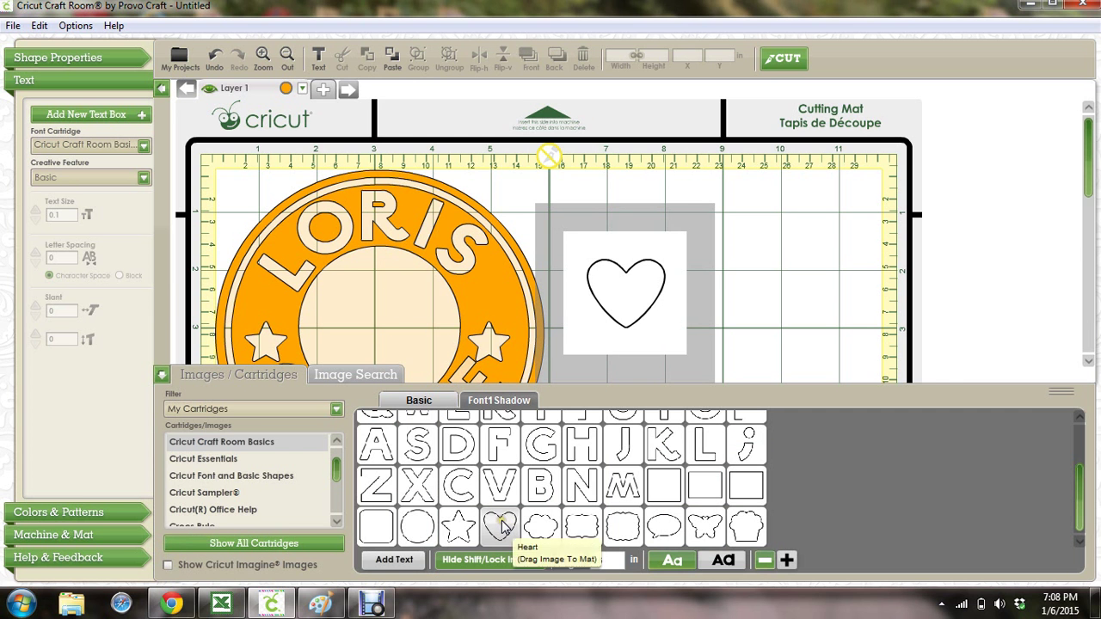
left_click_drag(495, 521, 370, 309)
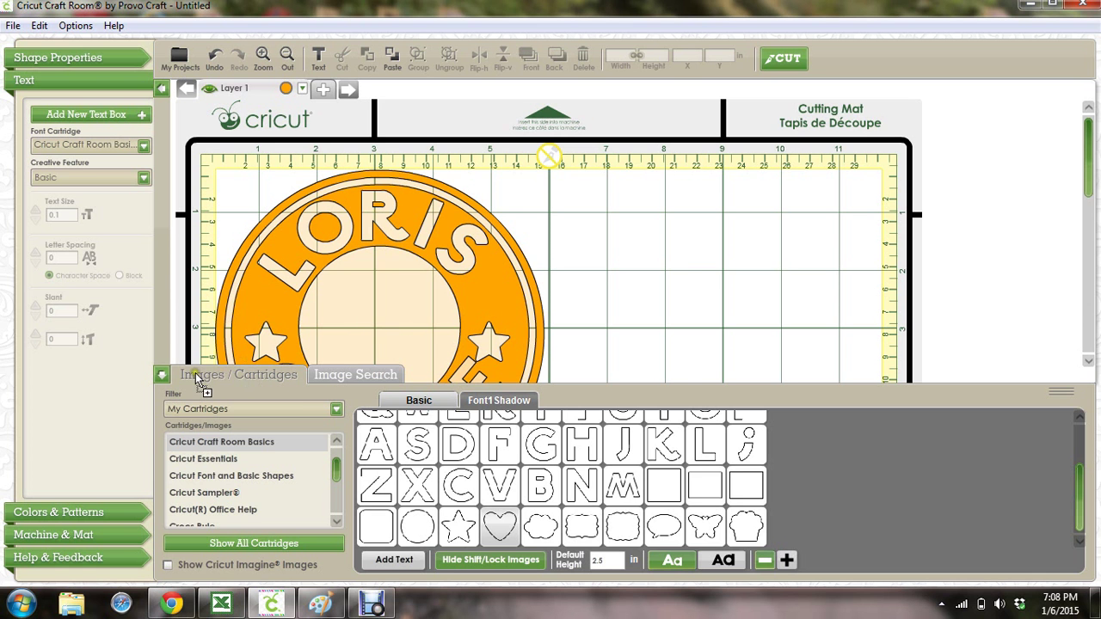
left_click(161, 375)
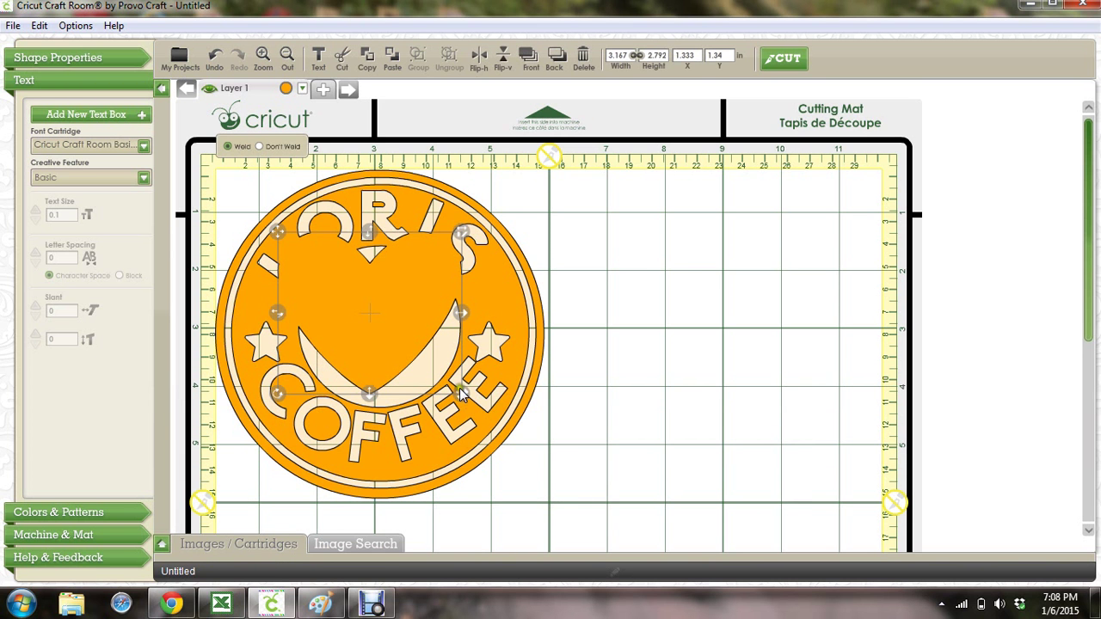
left_click_drag(460, 391, 404, 344)
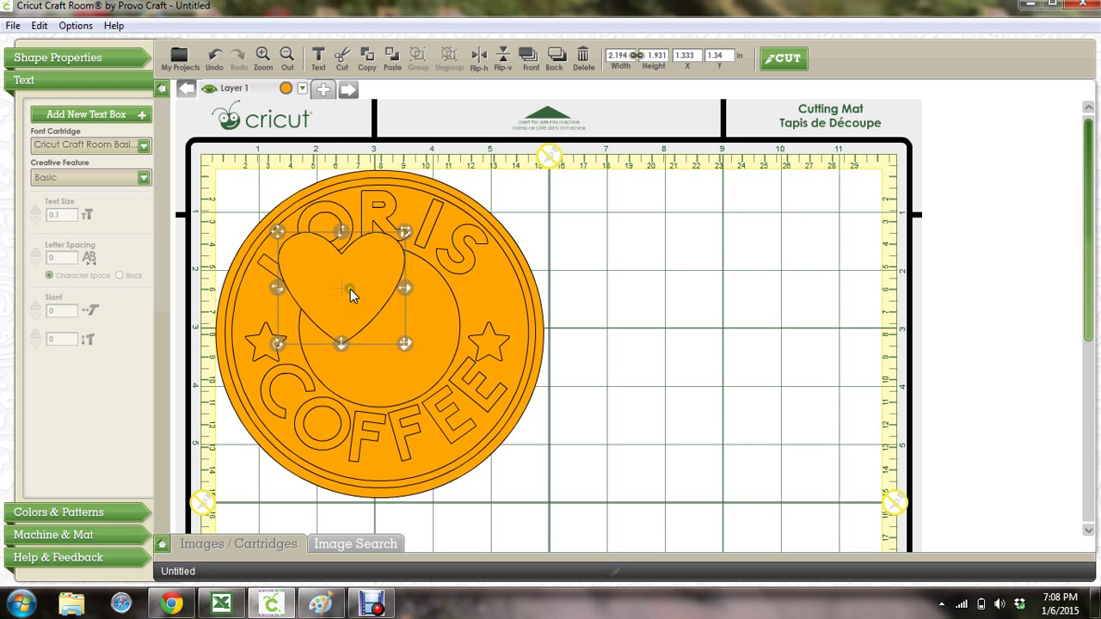
left_click_drag(351, 290, 316, 281)
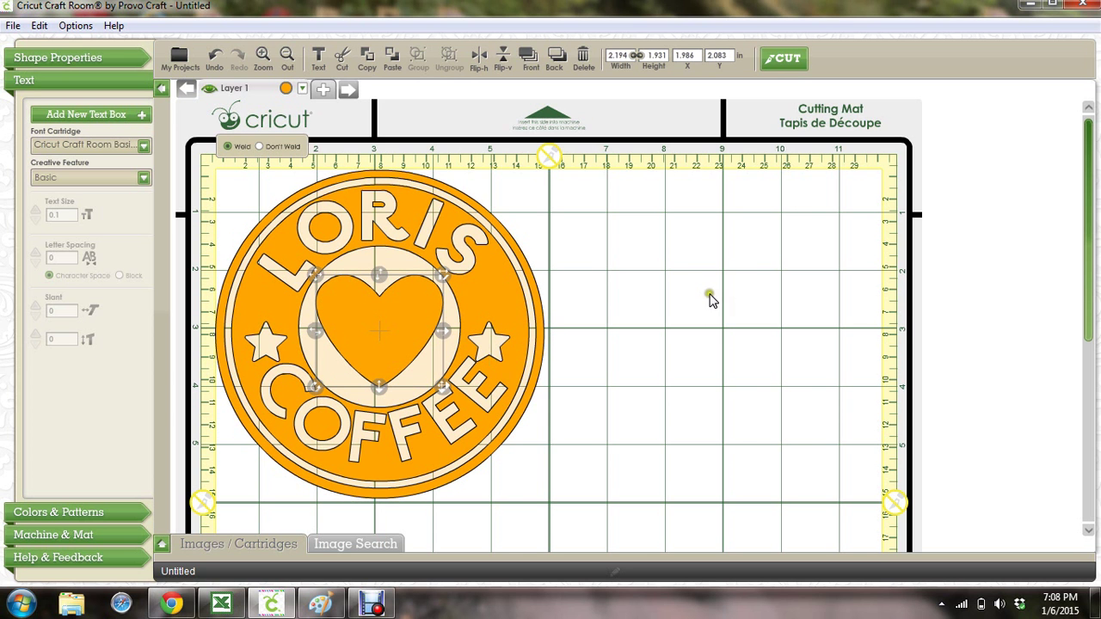
Save the project through File > Save As under the name LOGO, then clear the selection.
left_click(13, 25)
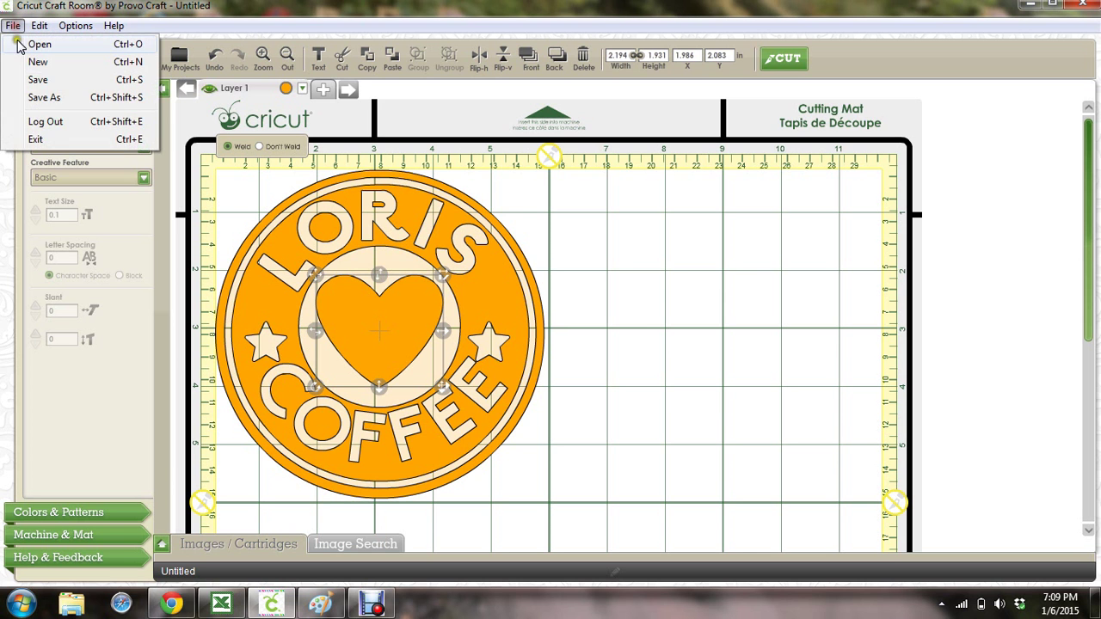
left_click(39, 98)
type("L")
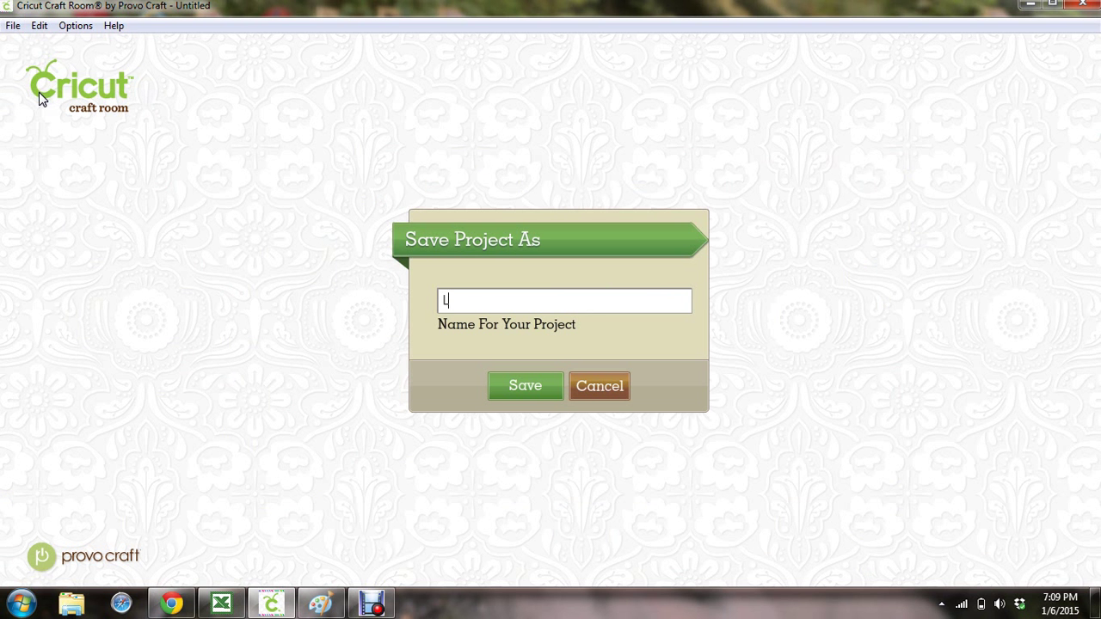
type("OGO")
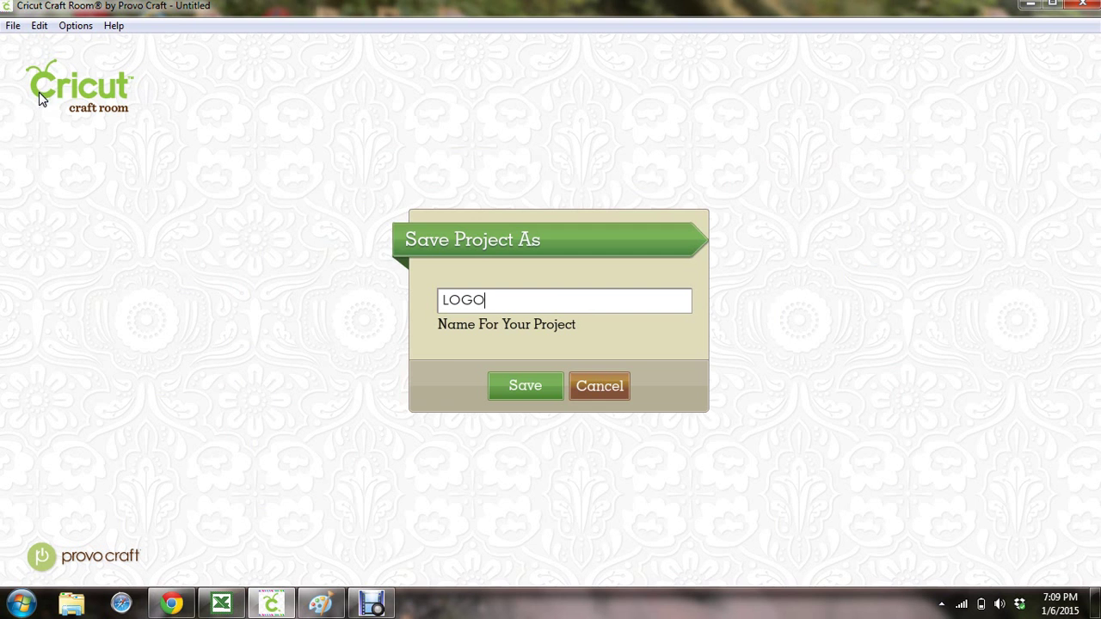
left_click(524, 387)
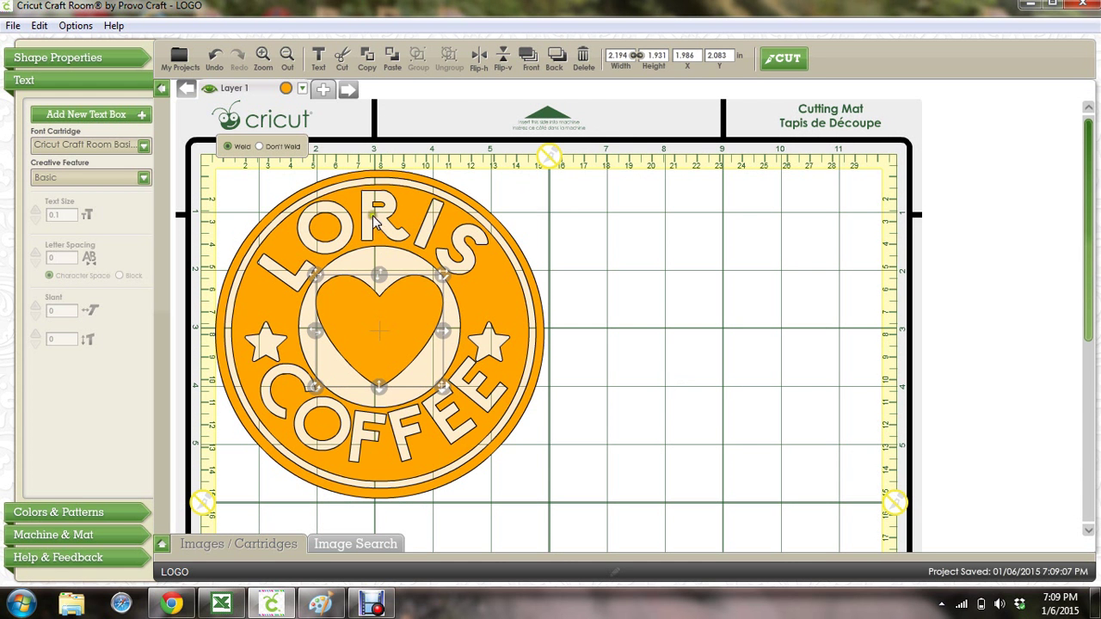
left_click(634, 253)
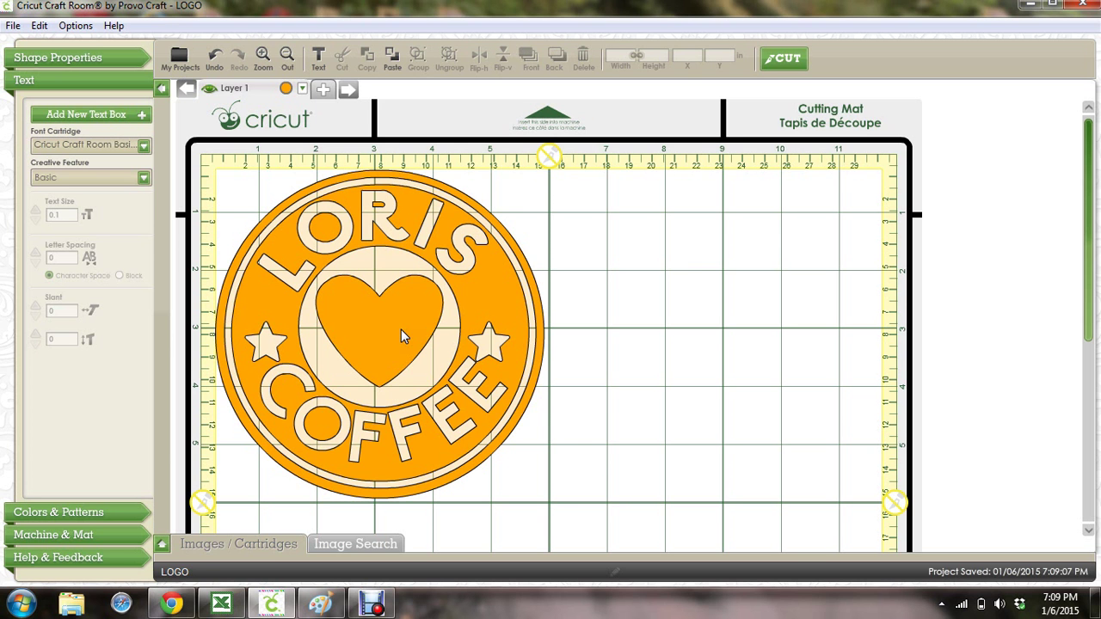
Marquee-select the whole badge: ring, LORIS, COFFEE, stars and heart.
left_click_drag(231, 175, 549, 511)
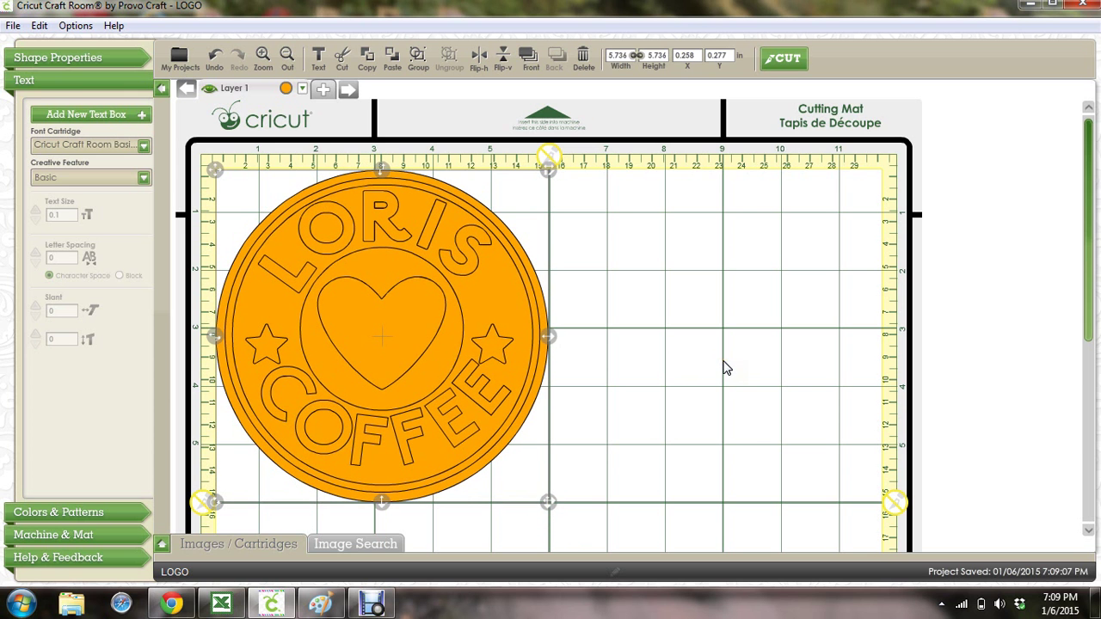
left_click(422, 289)
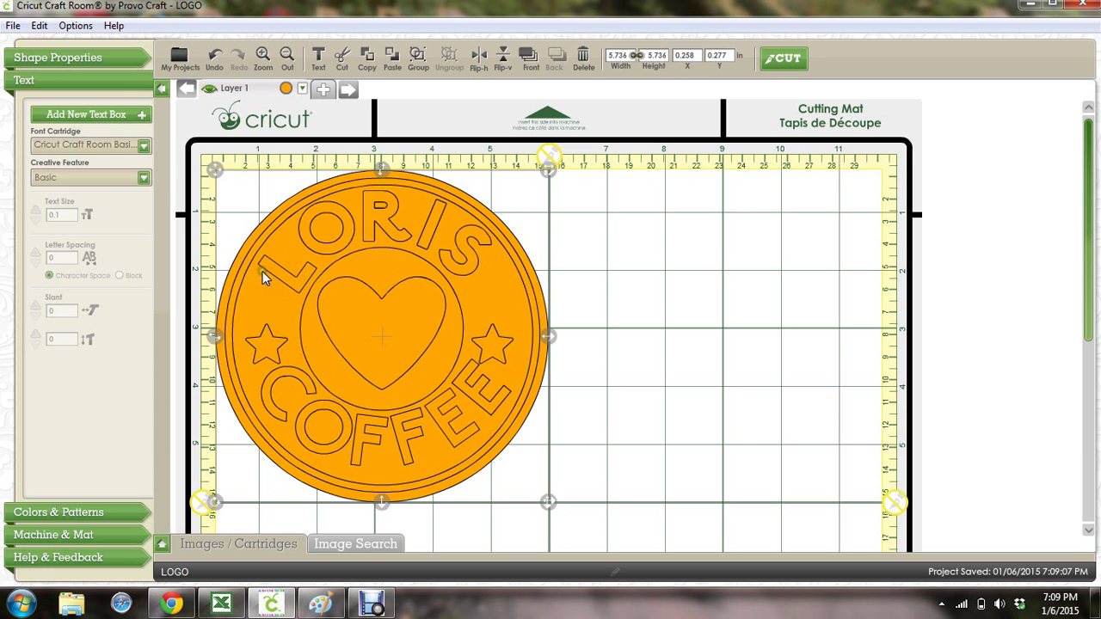